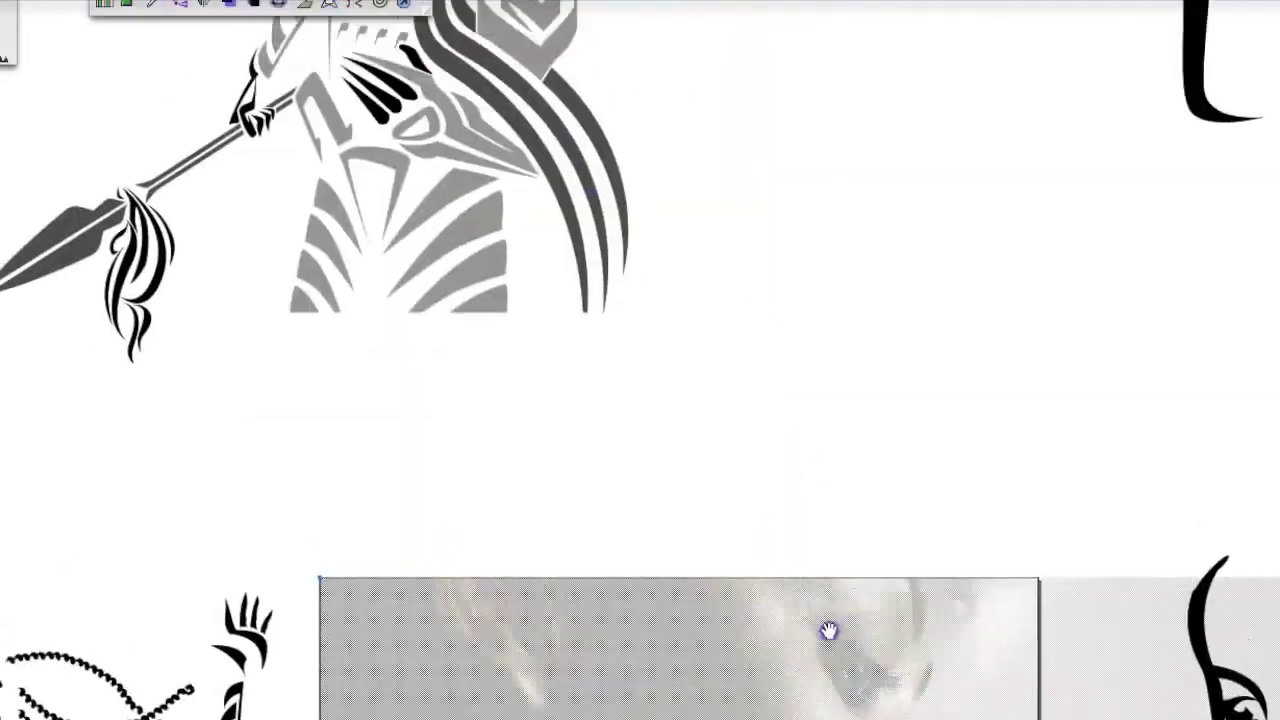
- Find the face photo and move the black stroke from the chin up above the eye as an eyebrow
left_click(583, 160)
left_click(775, 383)
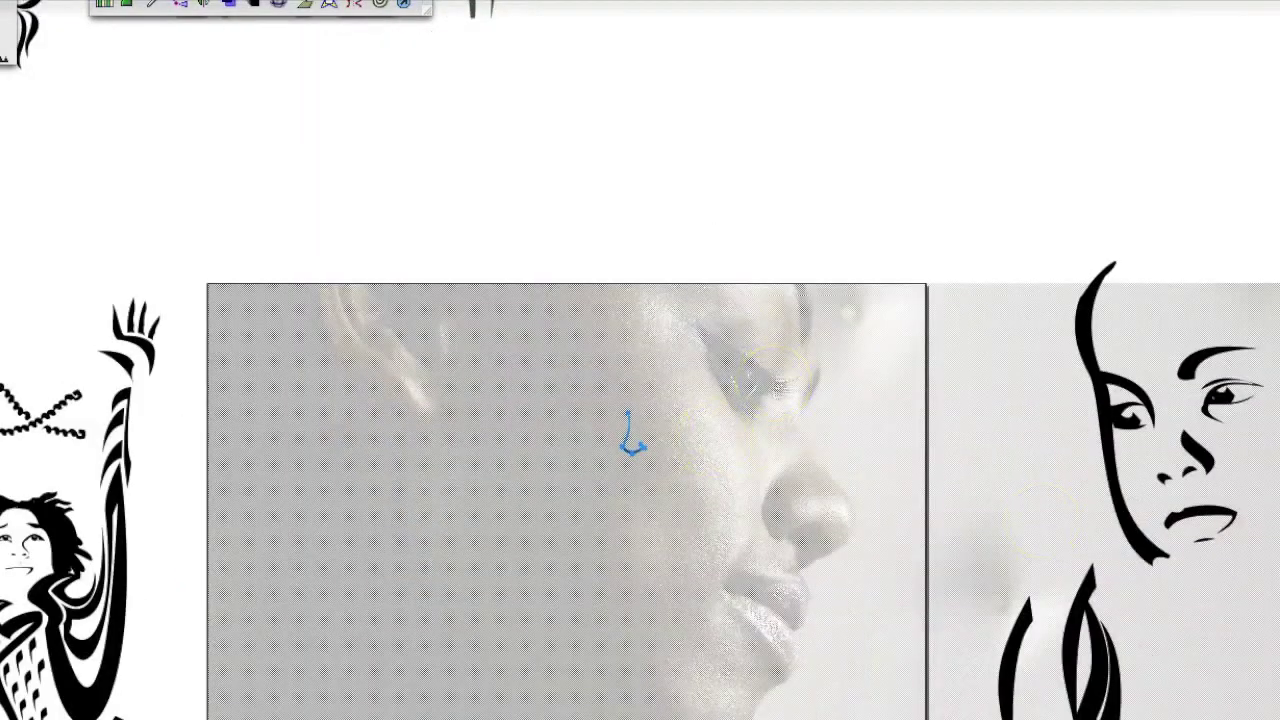
left_click(723, 480)
left_click(954, 294)
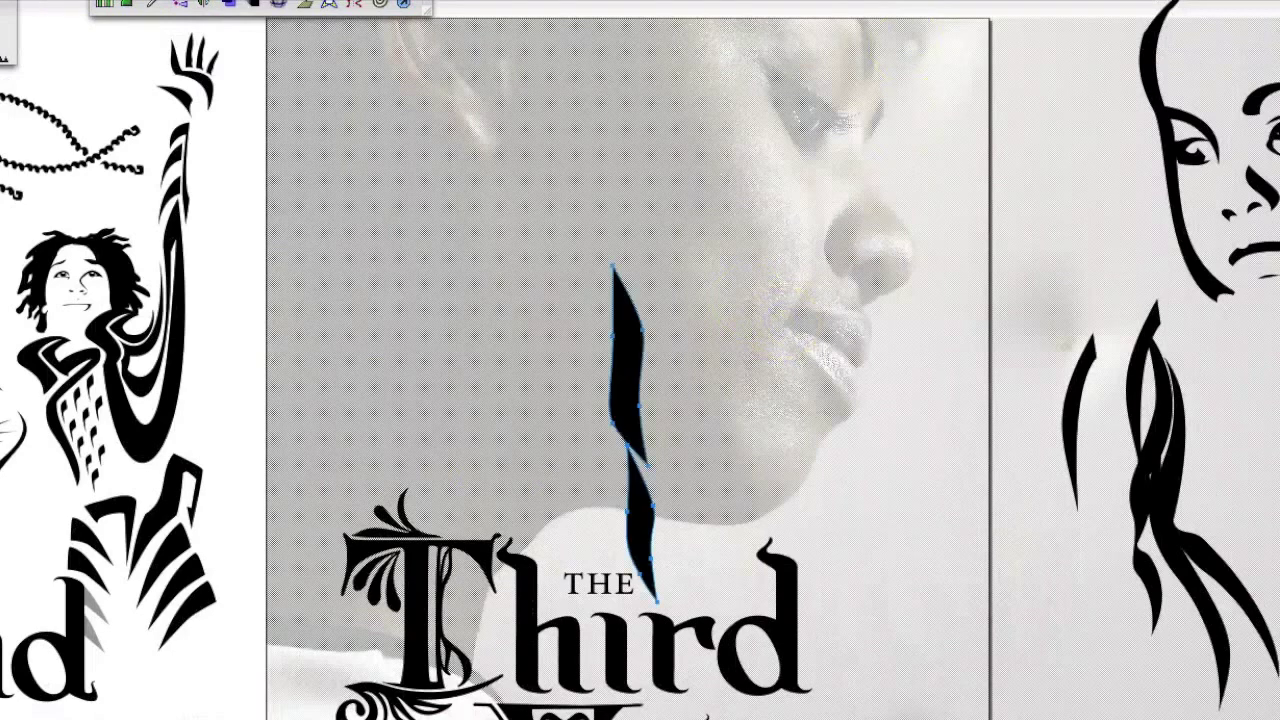
mouse_move(617, 430)
left_mouse_down()
mouse_move(873, 130)
mouse_move(810, 100)
left_mouse_up()
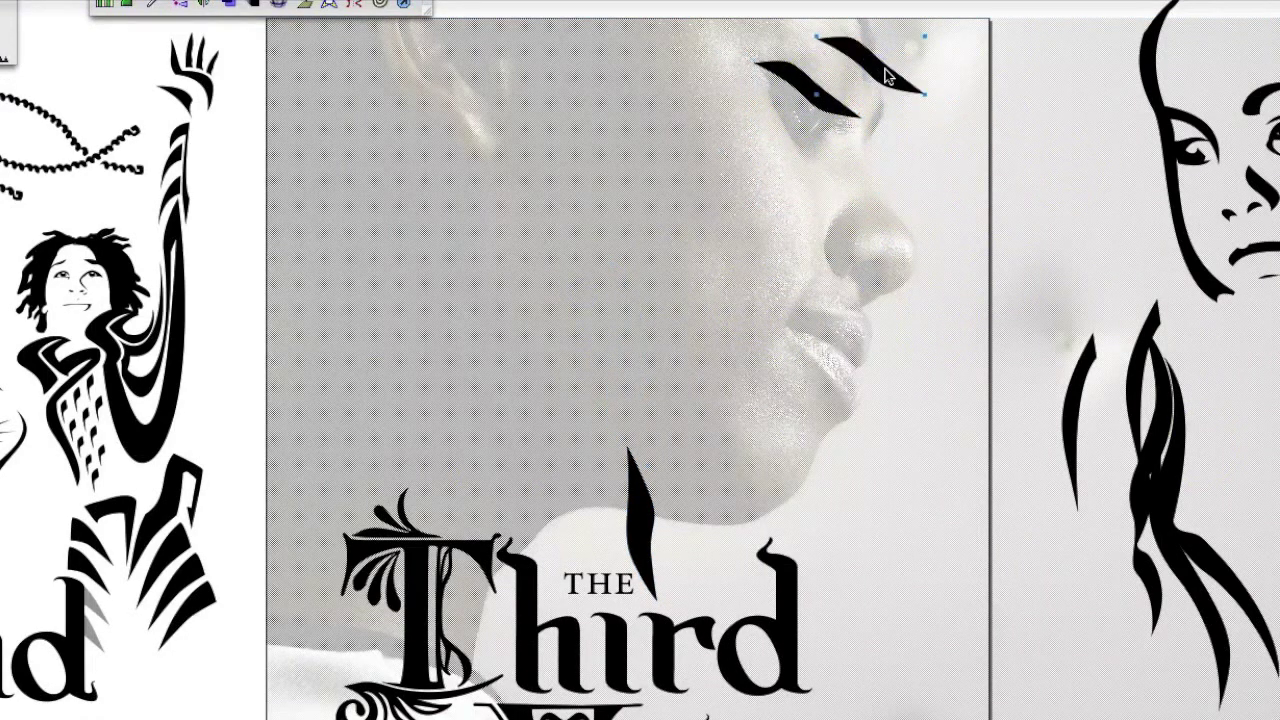
- Close the eye path so it fills as a solid black shape
scroll(926, 189, "up", 2)
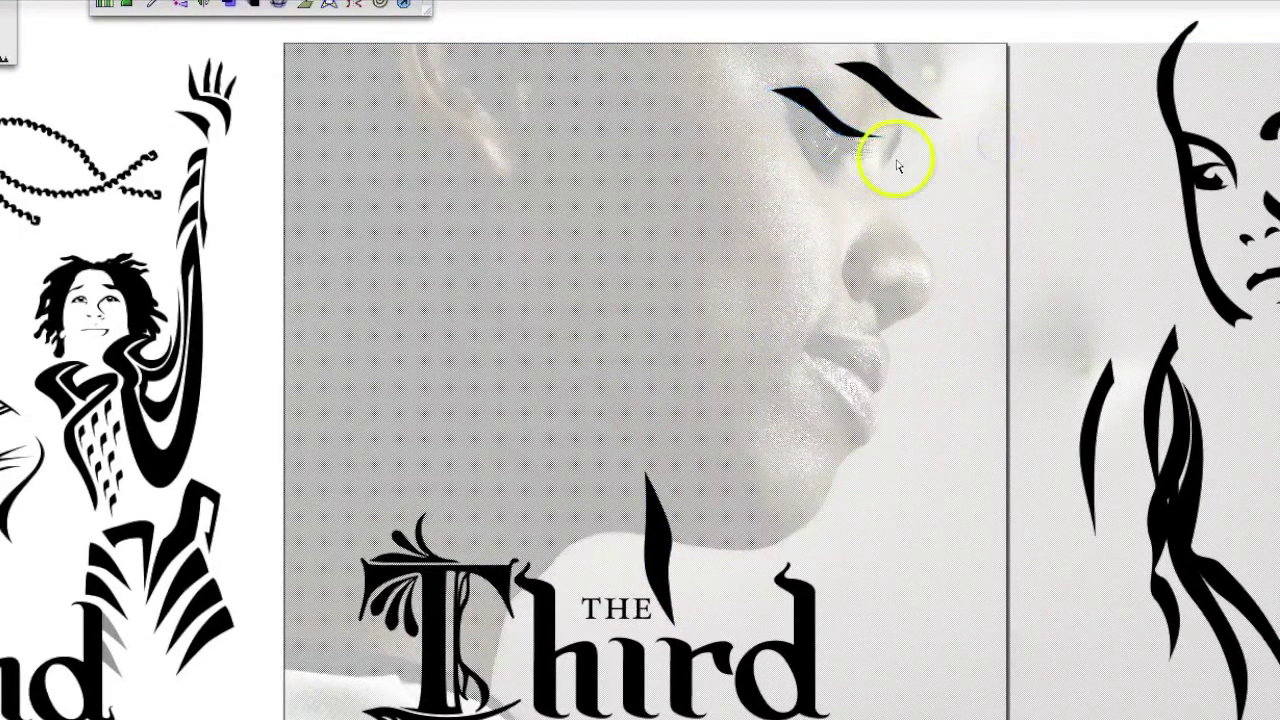
scroll(1245, 190, "right", 3)
scroll(1245, 190, "up", 1)
scroll(400, 380, "left", 10)
scroll(880, 528, "right", 10)
scroll(880, 528, "right", 3)
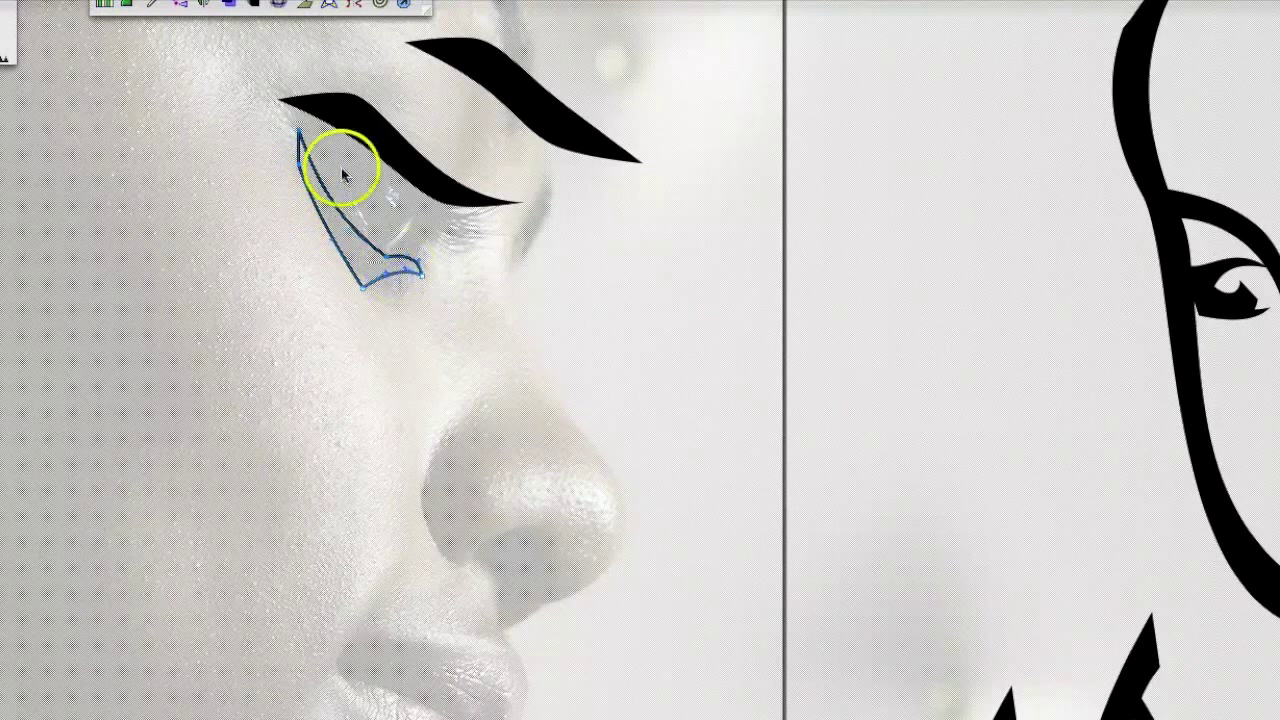
left_click(296, 140)
scroll(285, 195, "up", 1)
scroll(365, 313, "down", 3)
- Trace a curved black nose shape along the bridge and a crescent-shaped lip
left_click(477, 372)
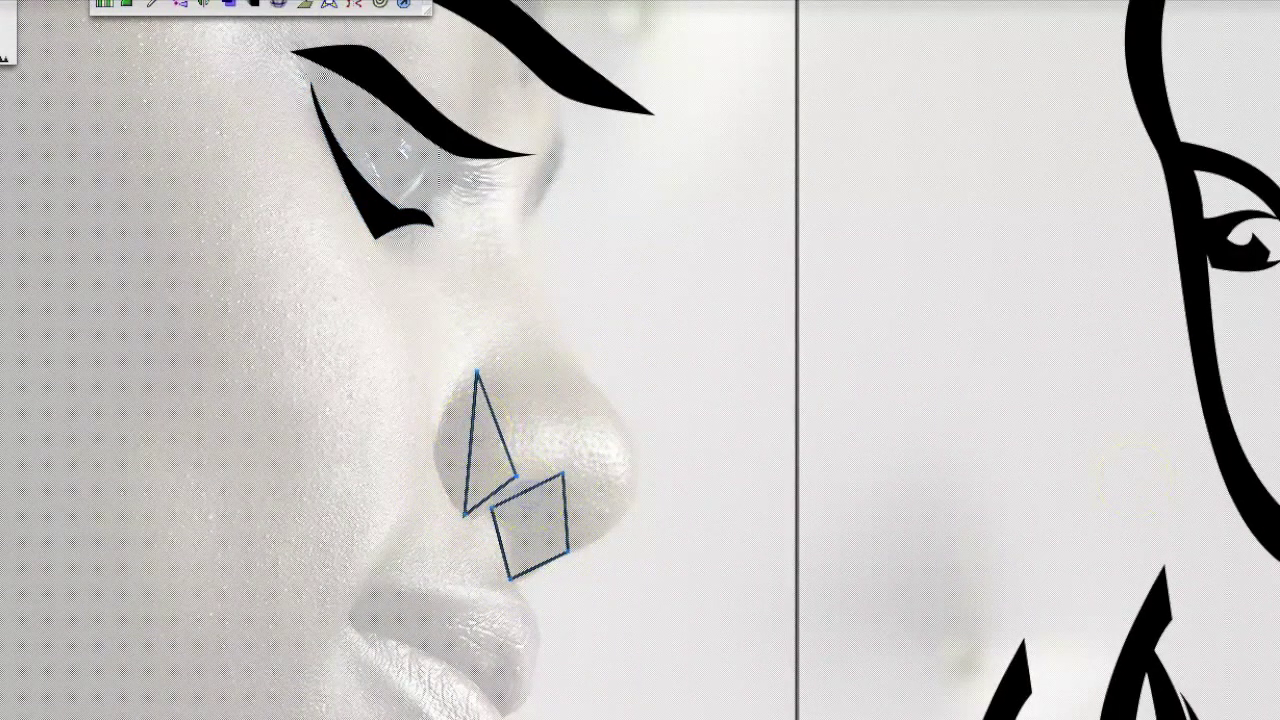
left_click_drag(470, 445, 493, 417)
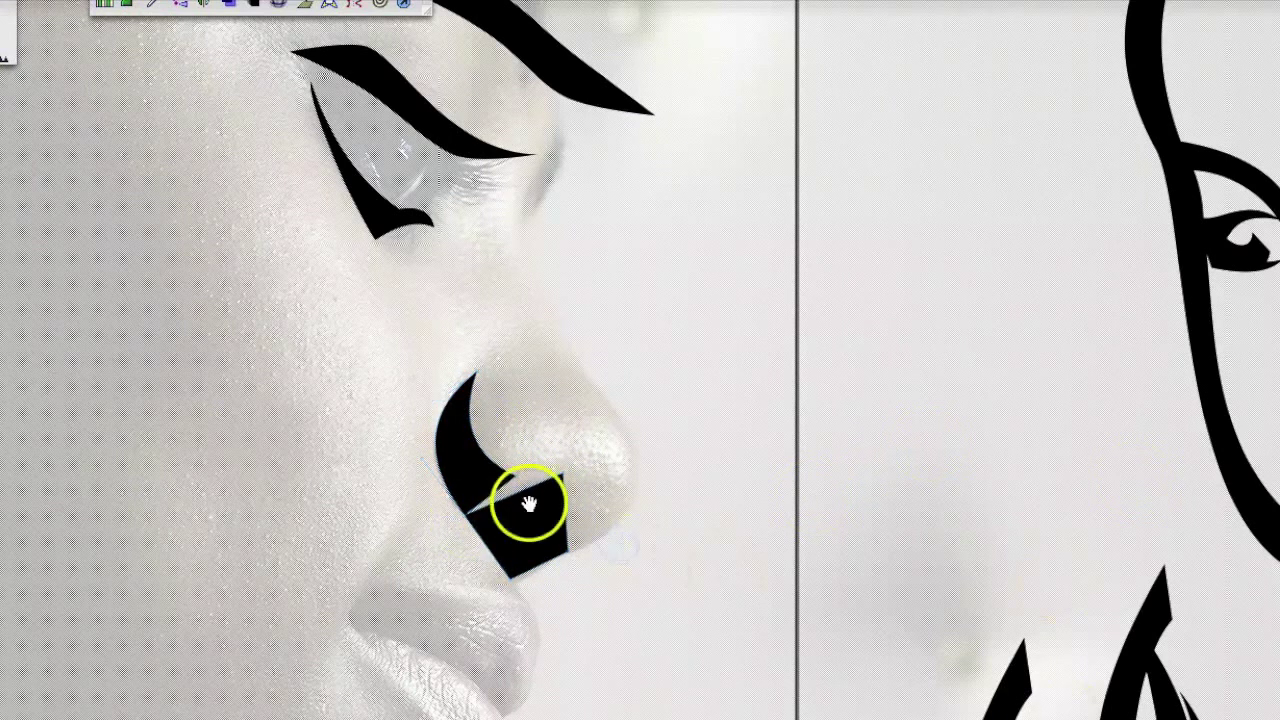
left_click(484, 545)
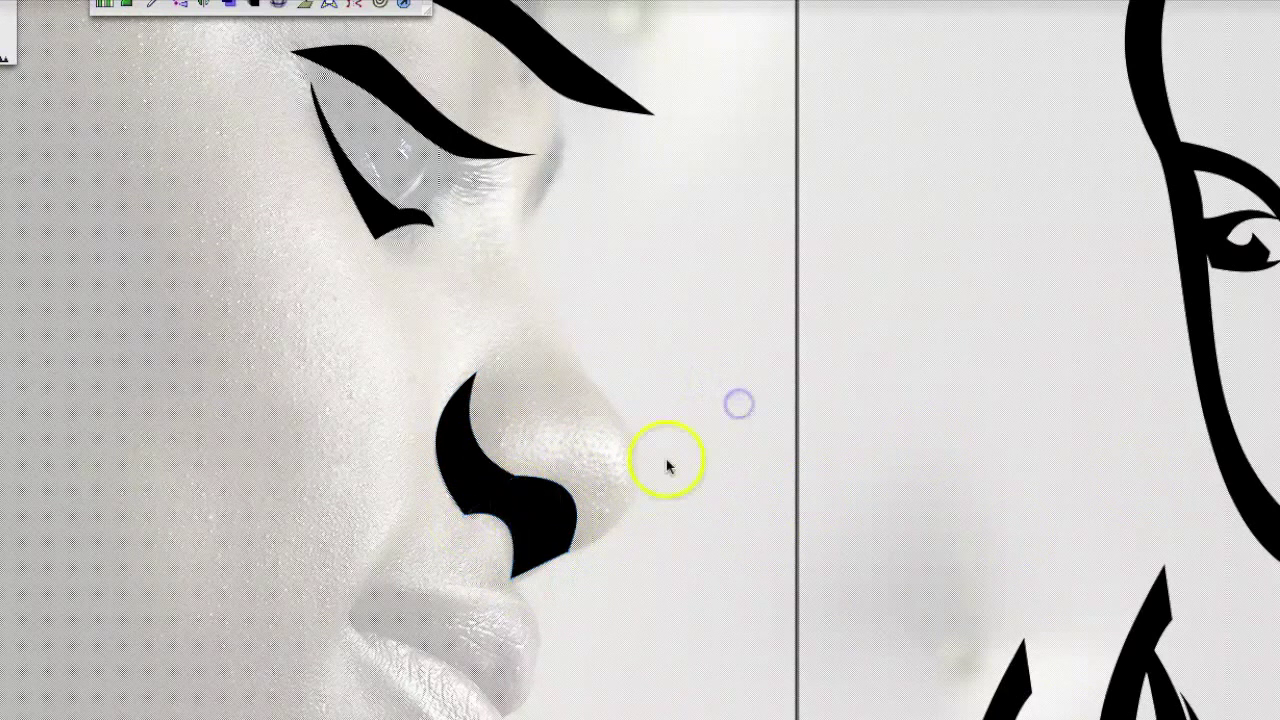
scroll(668, 466, "left", 3)
mouse_move(706, 300)
left_mouse_down()
mouse_move(657, 243)
mouse_move(614, 306)
left_mouse_up()
scroll(786, 234, "down", 3)
scroll(786, 234, "left", 2)
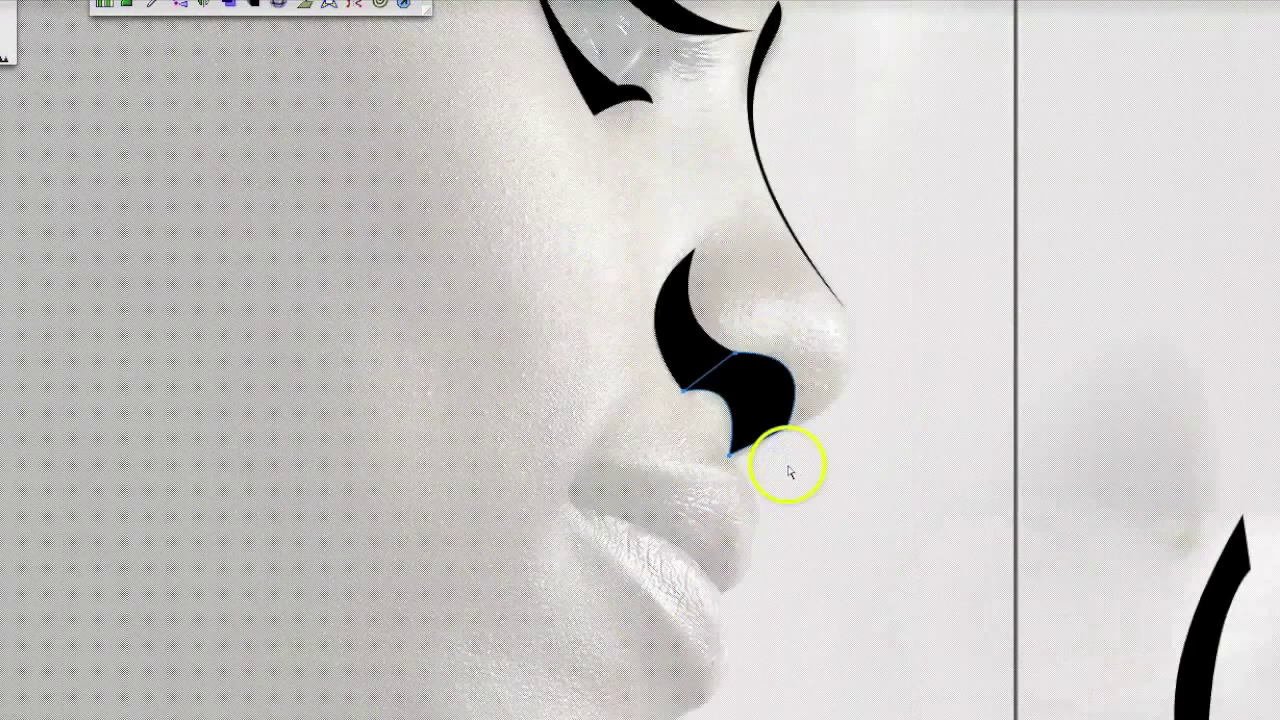
left_click(625, 417)
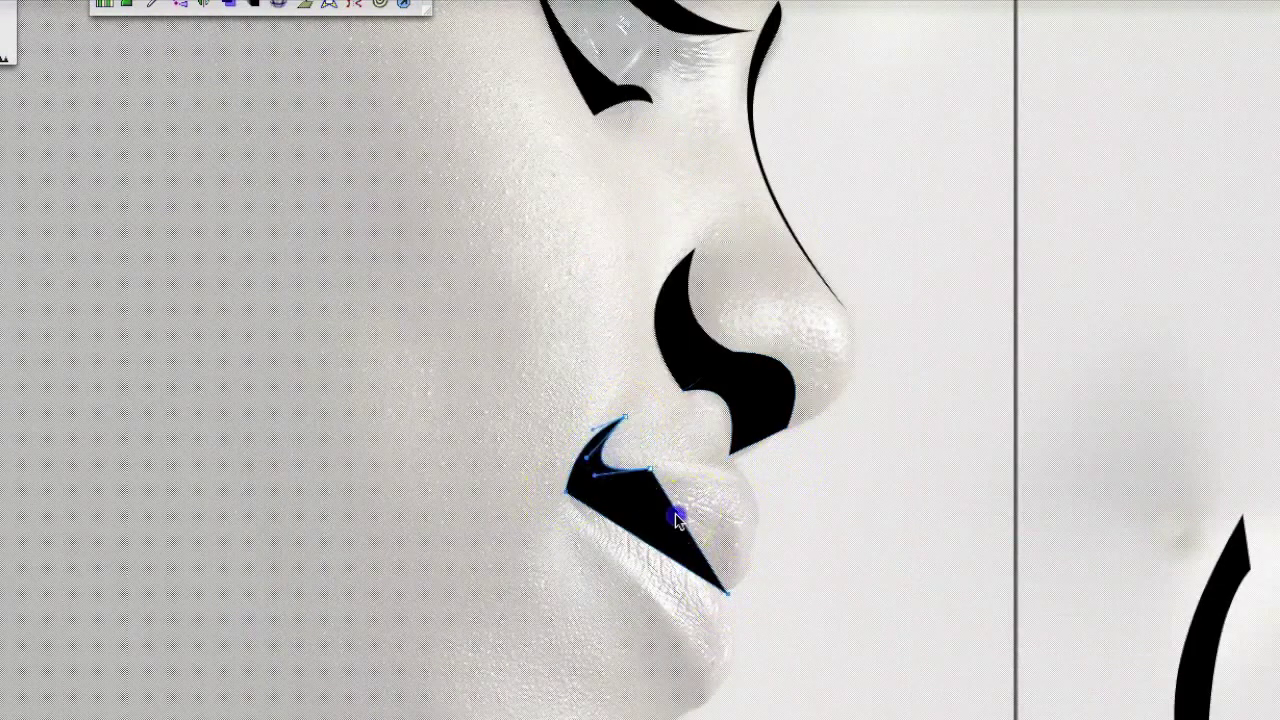
mouse_move(552, 507)
left_mouse_down()
mouse_move(650, 490)
mouse_move(640, 540)
left_mouse_up()
- Draw a closed chin path and curve it into a thin black crescent along the jawline
left_click(606, 555)
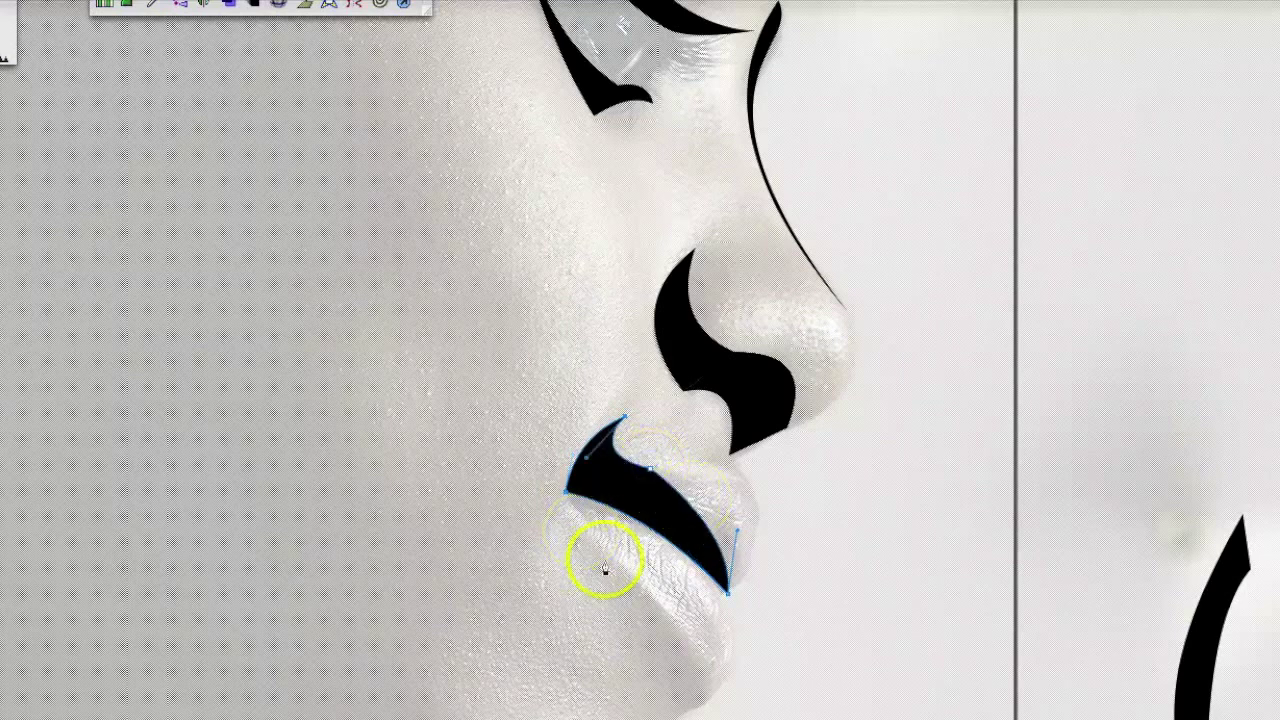
scroll(811, 538, "down", 3)
scroll(811, 538, "left", 2)
left_click(760, 597)
scroll(760, 597, "up", 2)
scroll(1065, 490, "left", 3)
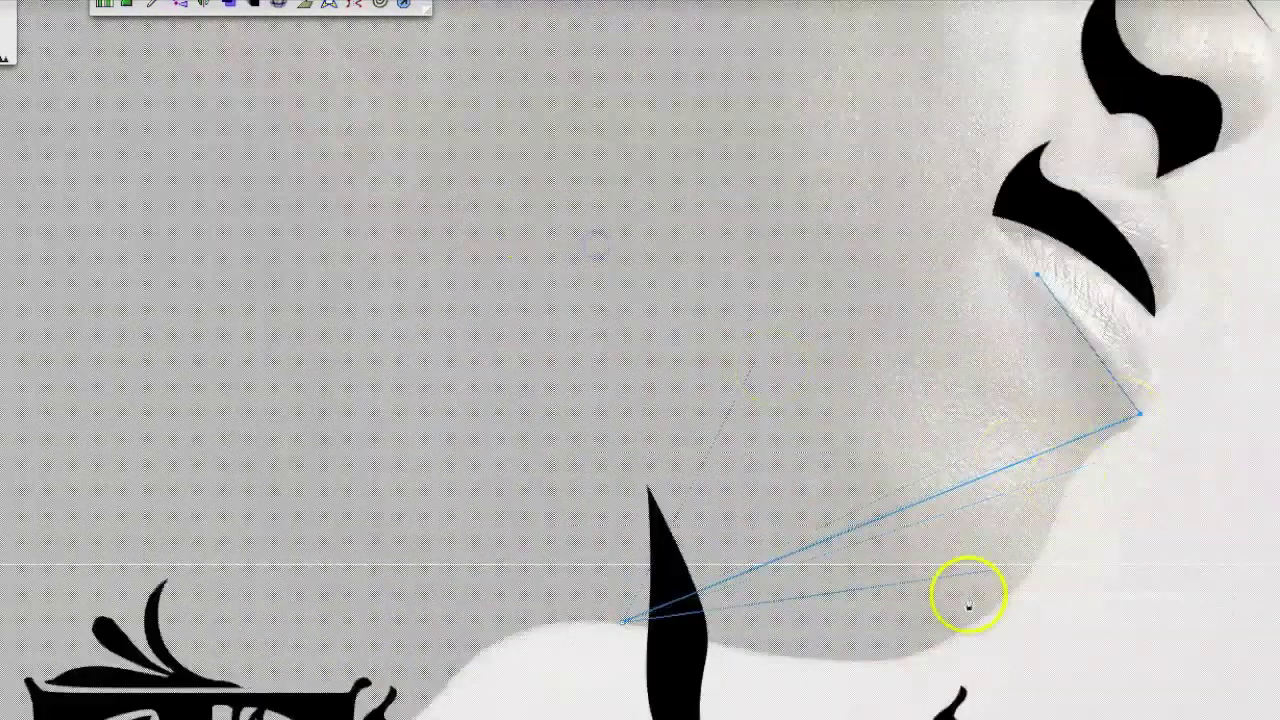
left_click(705, 632)
left_click_drag(1036, 274, 1100, 360)
left_click_drag(705, 632, 1130, 650)
left_click_drag(1128, 443, 1073, 462)
mouse_move(1128, 697)
left_mouse_down()
mouse_move(986, 689)
mouse_move(1043, 609)
left_mouse_up()
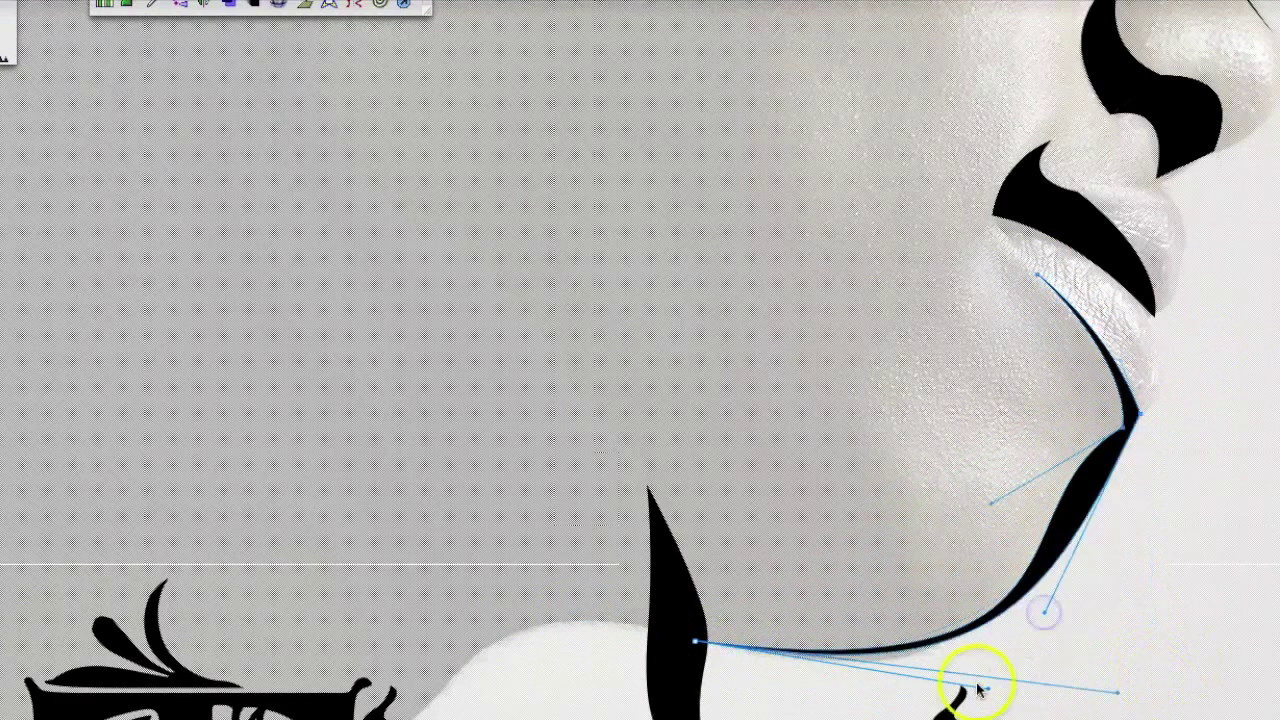
scroll(1036, 436, "right", 5)
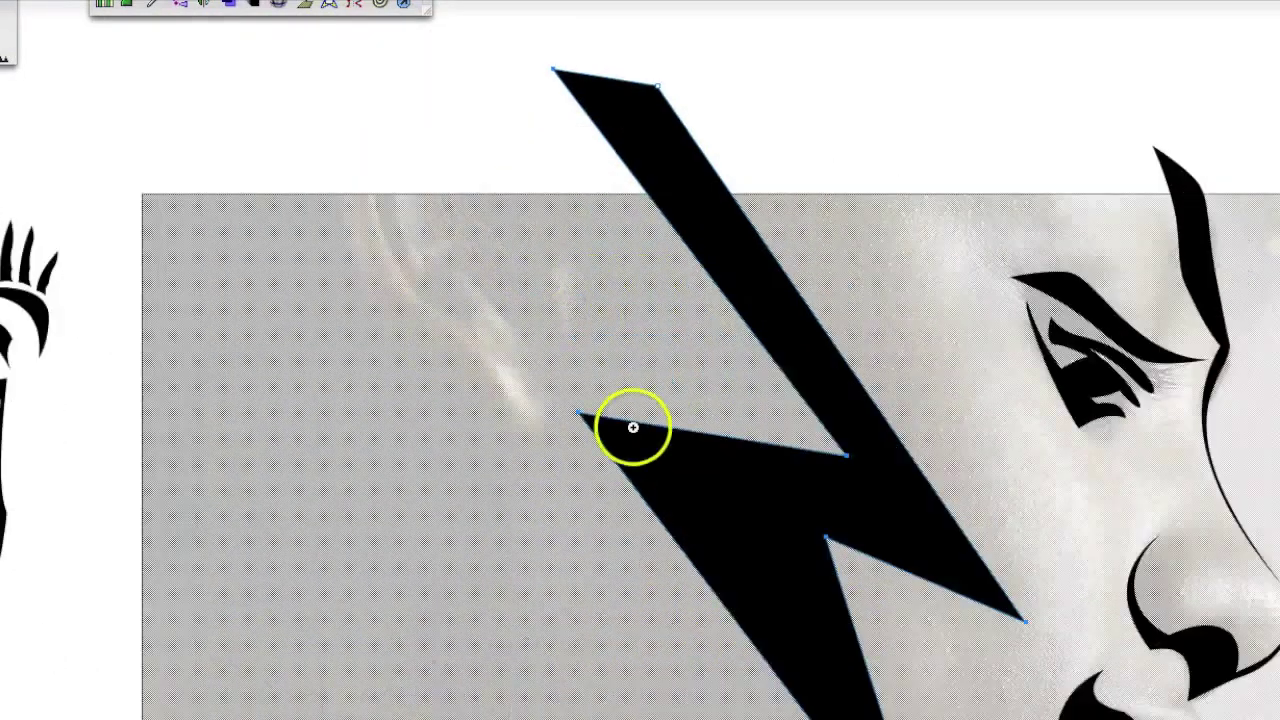
- Curve the upper and lower strokes of the zigzag into a curved Z
left_click_drag(685, 478, 918, 578)
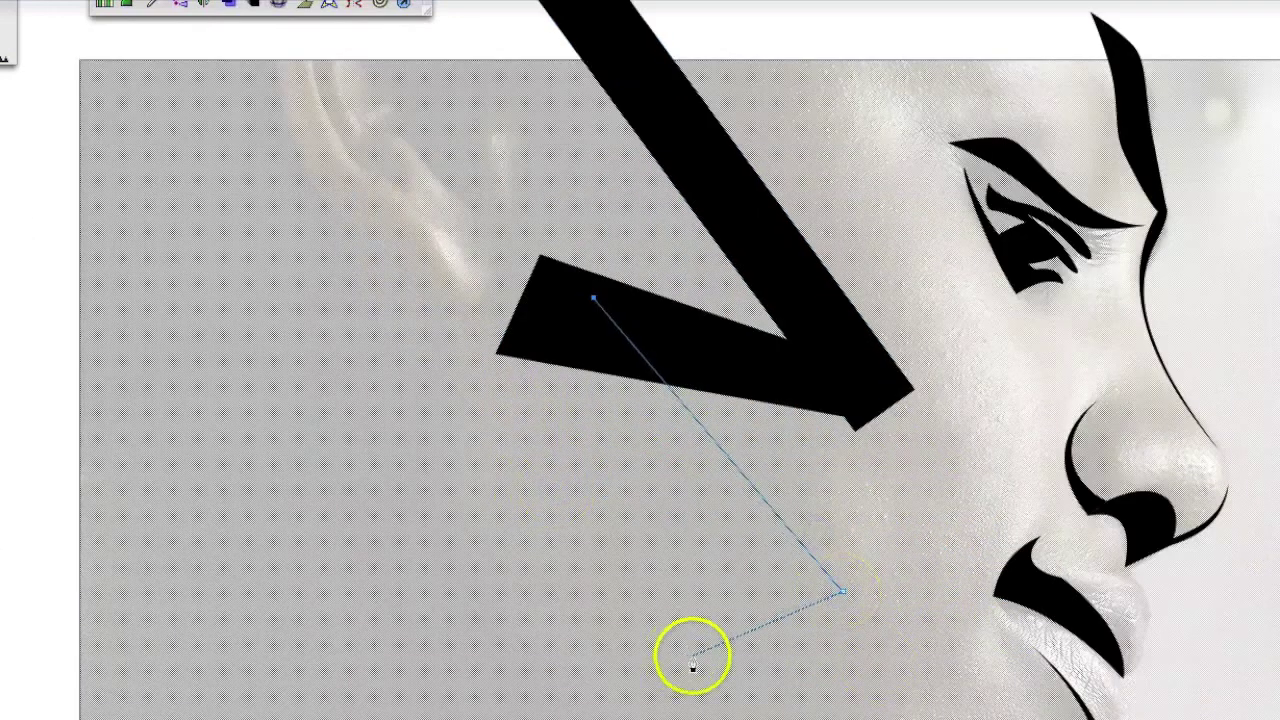
left_click(593, 298)
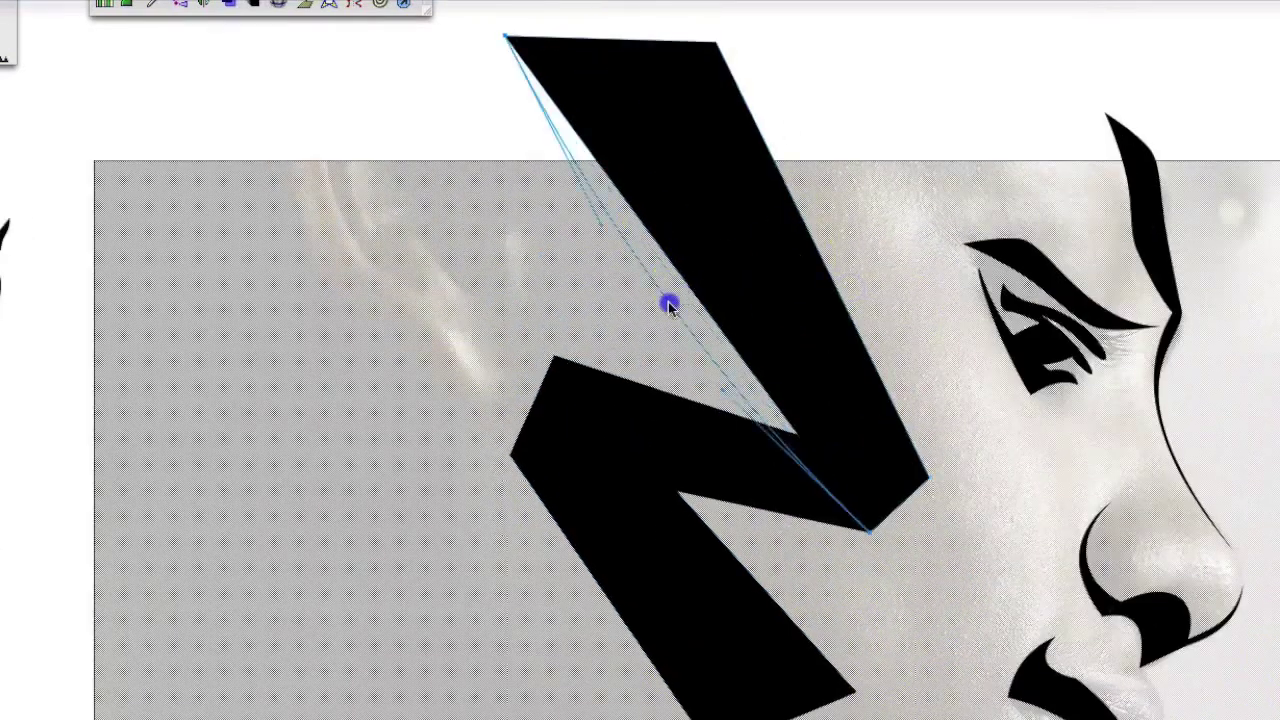
left_click_drag(733, 230, 706, 434)
scroll(714, 429, "down", 2)
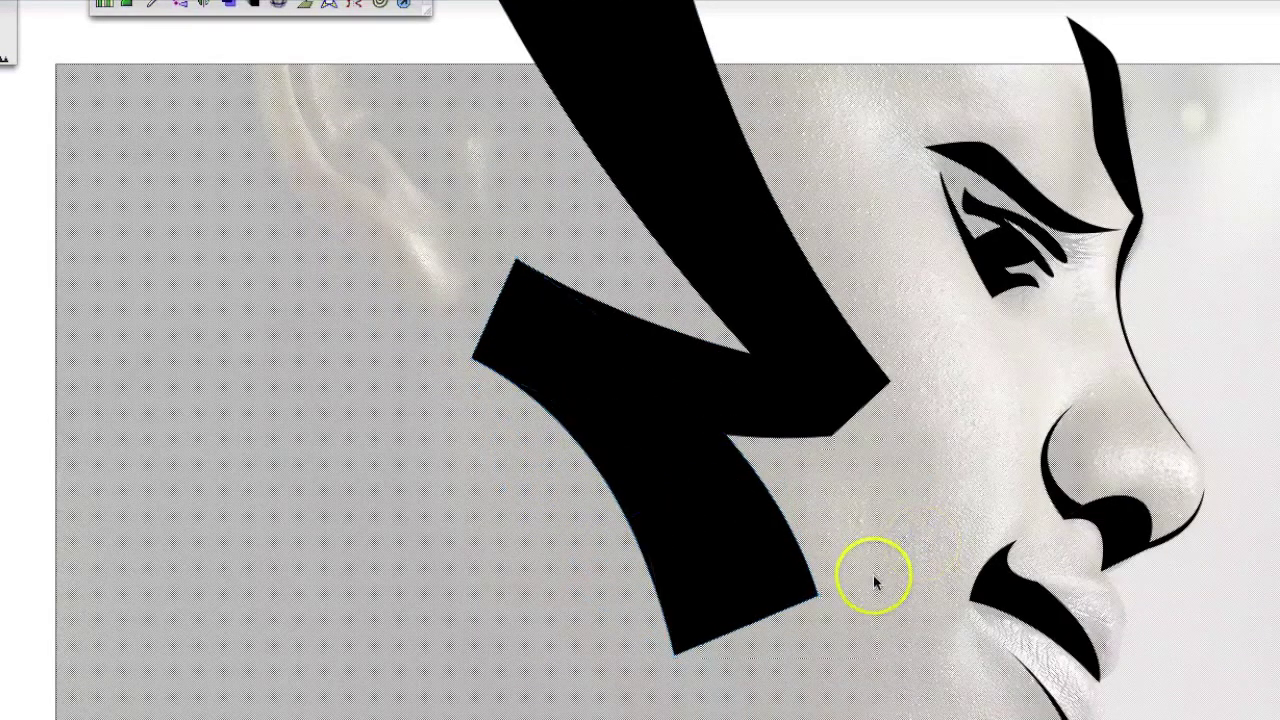
mouse_move(871, 577)
left_mouse_down()
mouse_move(851, 553)
mouse_move(1071, 623)
left_mouse_up()
- Draw a black strand near the ear, add a rotated copy, and extend its tail
left_click_drag(398, 88, 458, 185)
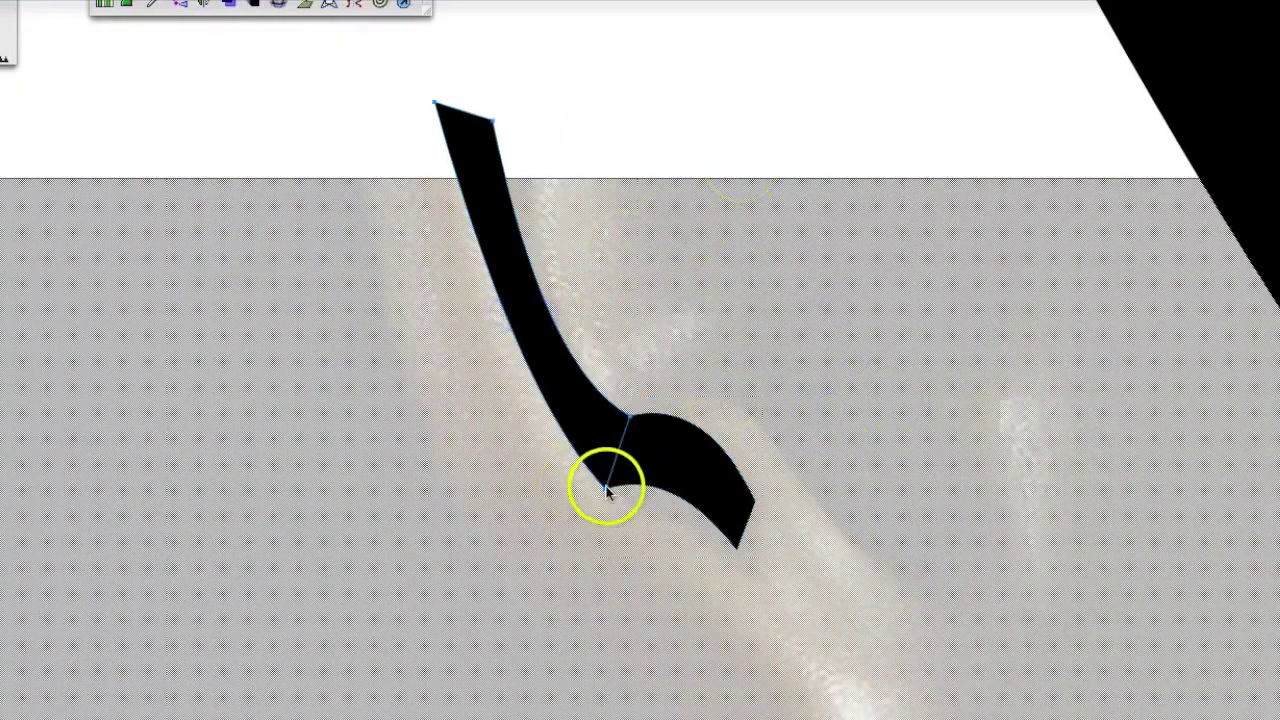
left_click_drag(607, 490, 794, 391)
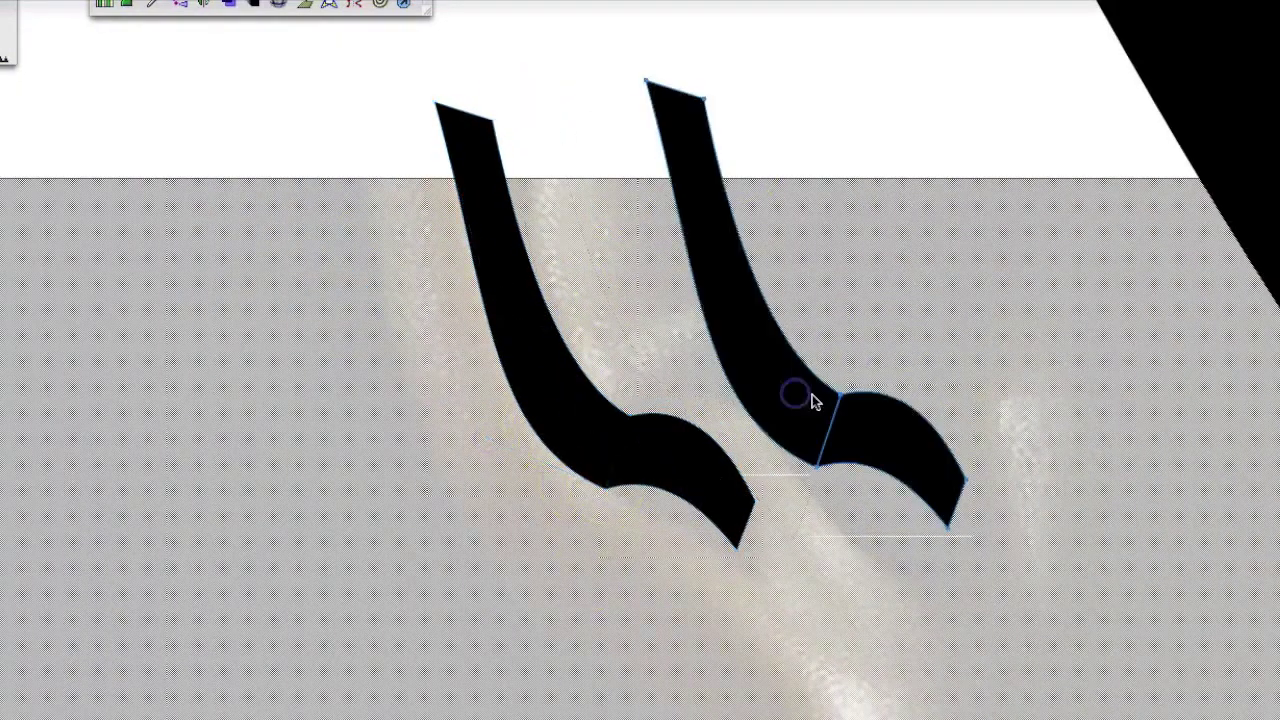
mouse_move(909, 596)
left_mouse_down()
mouse_move(971, 680)
mouse_move(986, 600)
left_mouse_up()
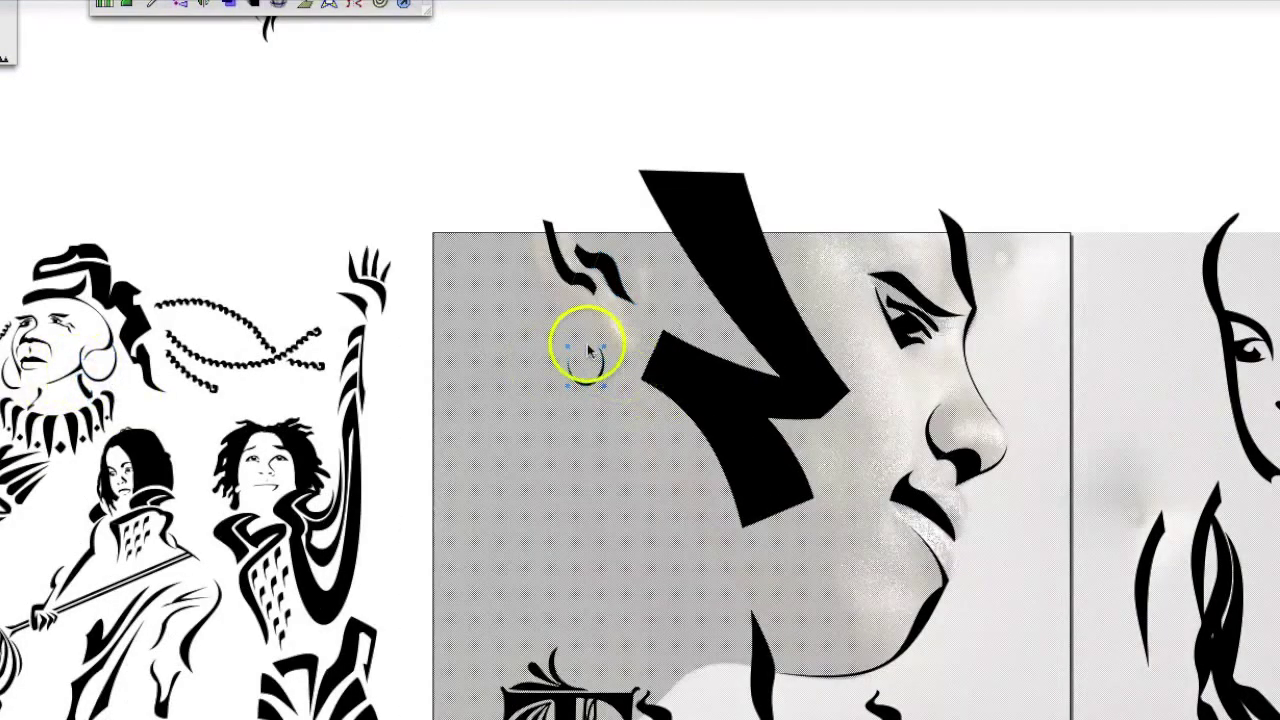
- Enlarge the earring into a hoop, reshape the Z's middle bar, and add a black hook above
left_click_drag(590, 350, 666, 354)
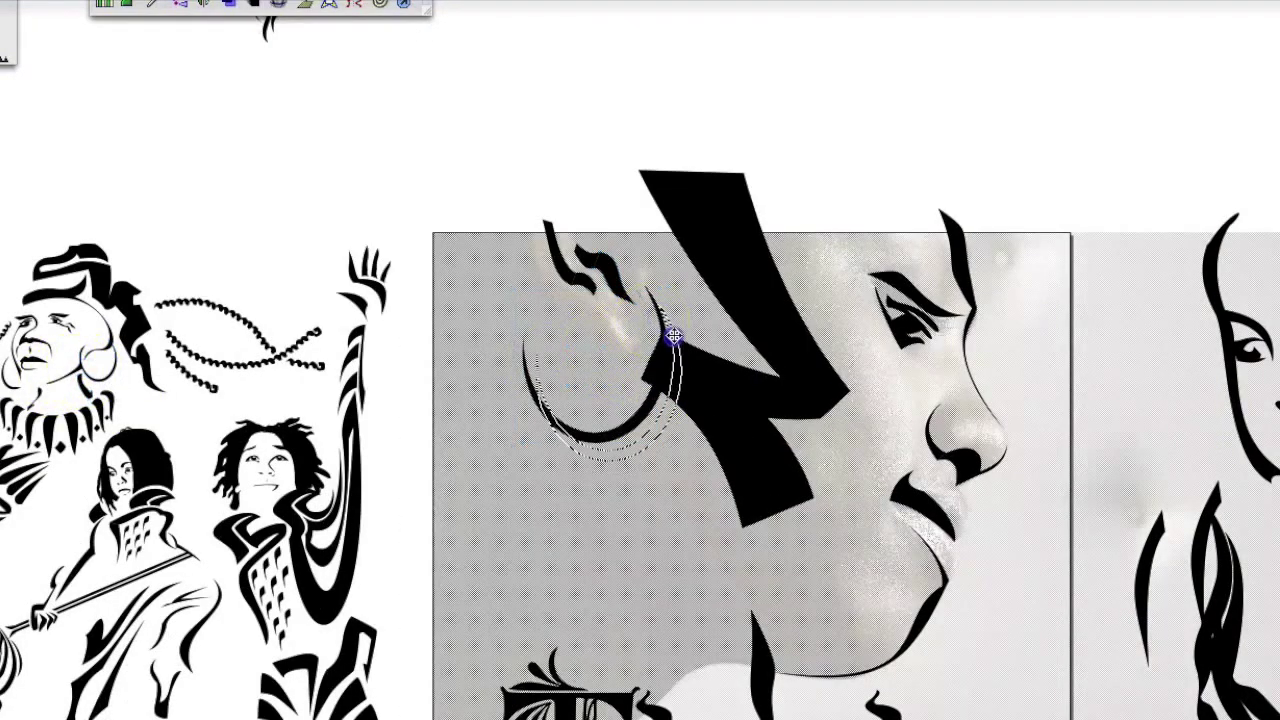
scroll(770, 453, "up", 2)
left_click_drag(873, 529, 820, 371)
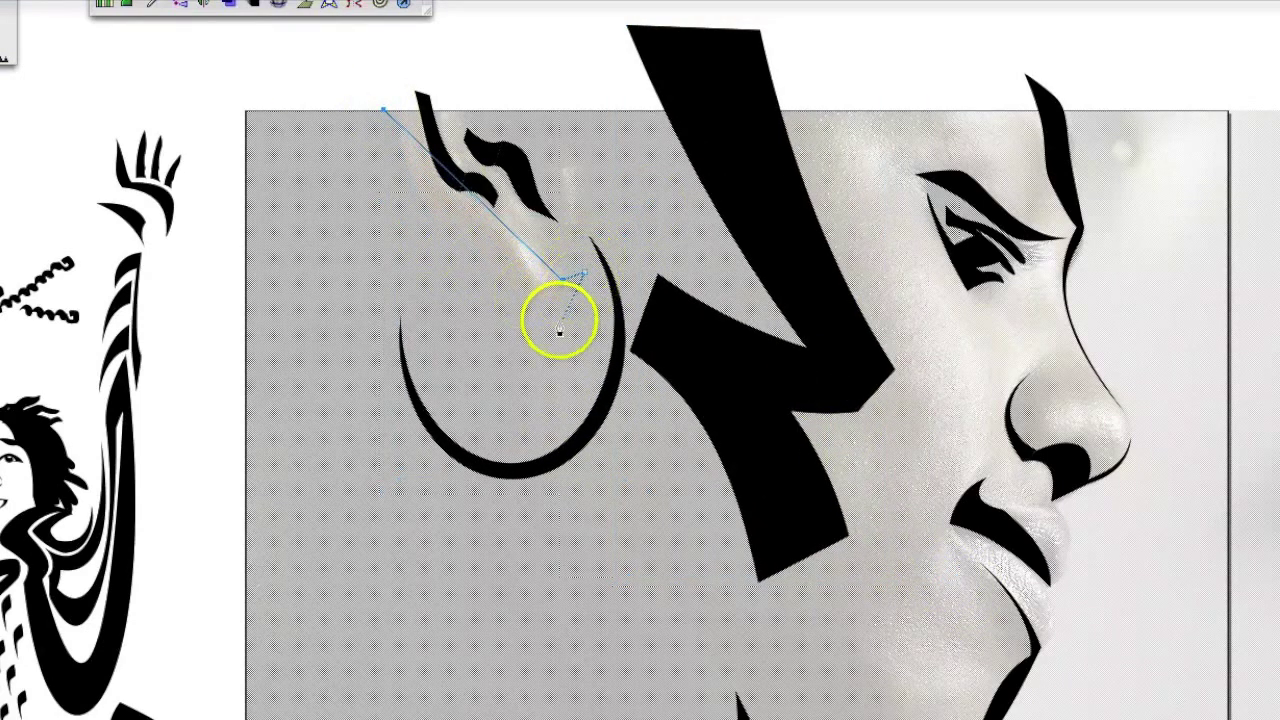
left_click_drag(565, 330, 451, 220)
left_click(574, 286)
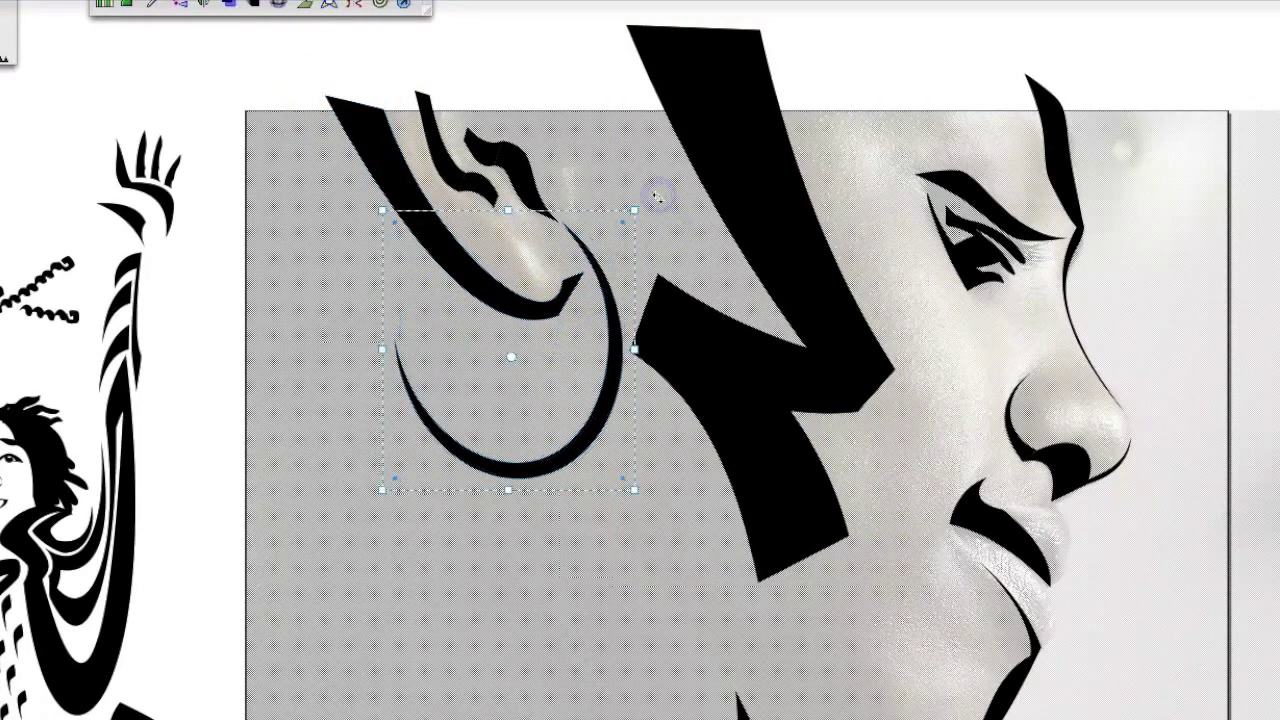
scroll(457, 297, "down", 2)
- Add black hair strands and shapes around the Z and hoop, then adjust the Z
left_click_drag(540, 300, 575, 540)
left_click(561, 410)
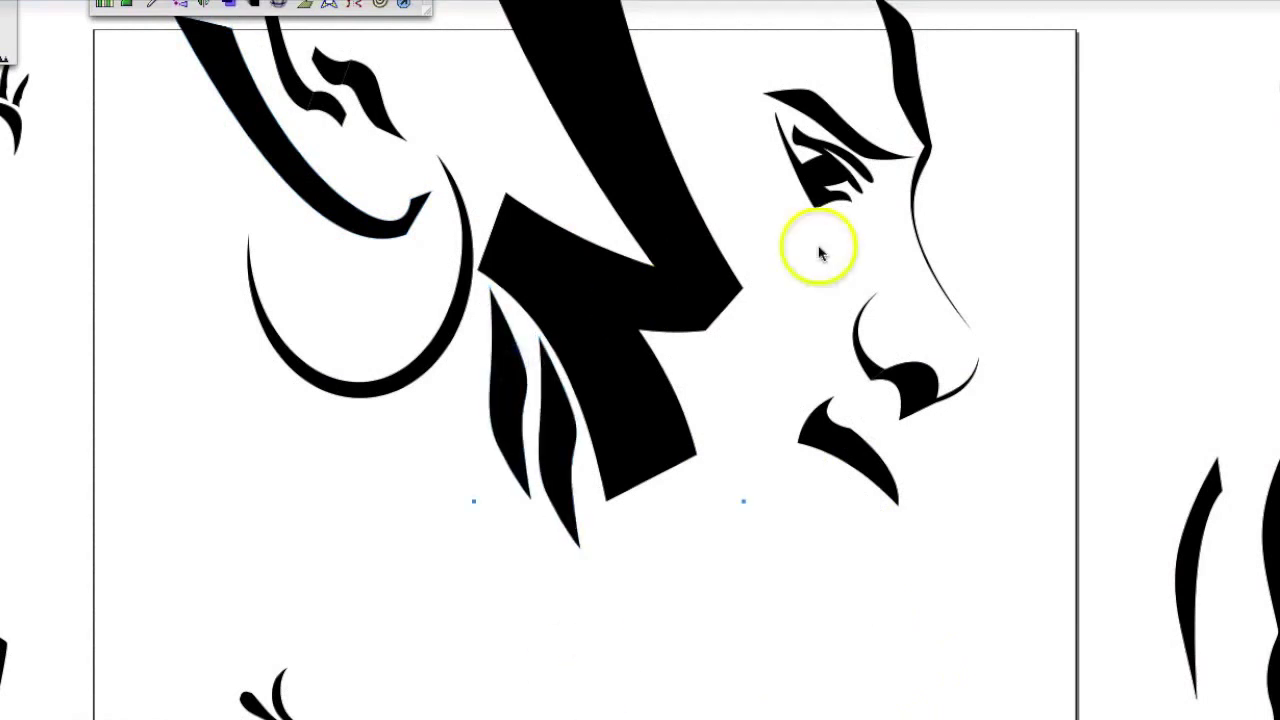
left_click(729, 109)
left_click(477, 51)
scroll(828, 528, "up", 3)
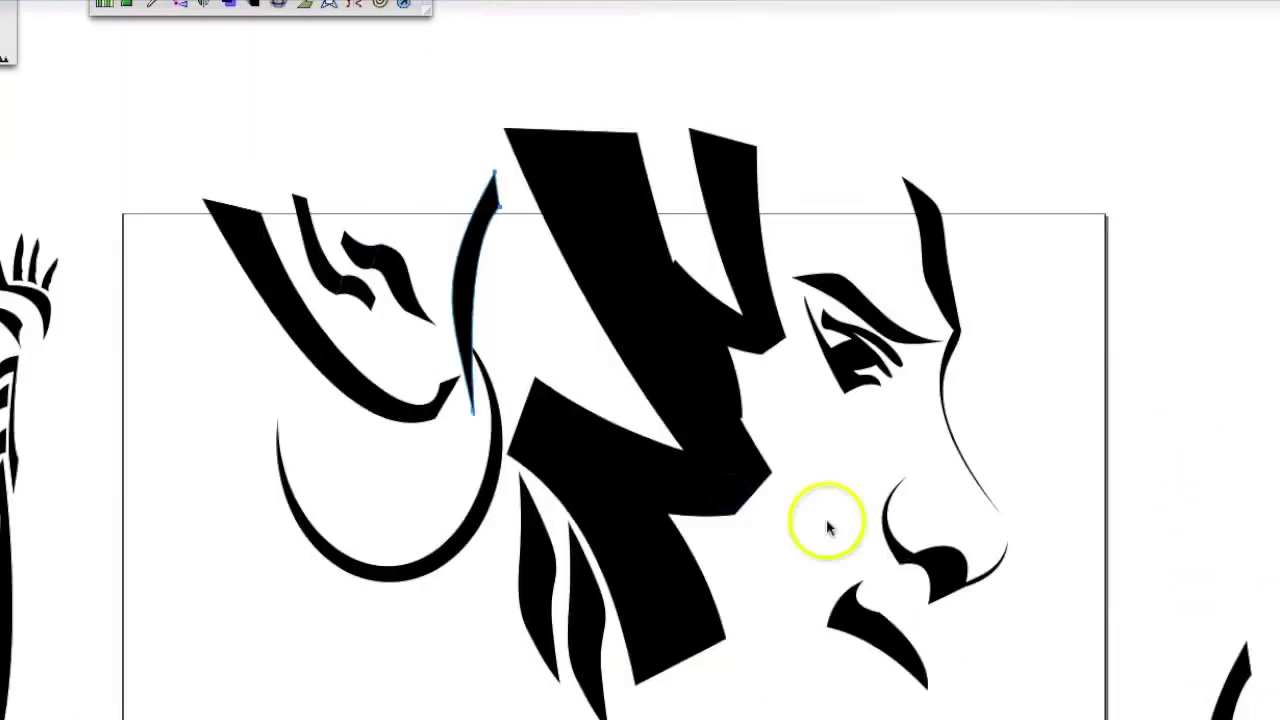
left_click_drag(543, 351, 571, 294)
scroll(657, 229, "down", 3)
- Paste a copied shape below the face and scale it into large black collar strokes
left_click_drag(375, 440, 860, 480)
scroll(829, 514, "up", 3)
mouse_move(800, 260)
left_mouse_down()
mouse_move(731, 636)
mouse_move(743, 600)
left_mouse_up()
left_click_drag(857, 594, 857, 491)
mouse_move(1121, 668)
left_mouse_down()
mouse_move(1040, 614)
mouse_move(1036, 588)
left_mouse_up()
- Move the thin strokes onto the ear and reshape the wing shape below the face
left_click_drag(730, 372, 640, 262)
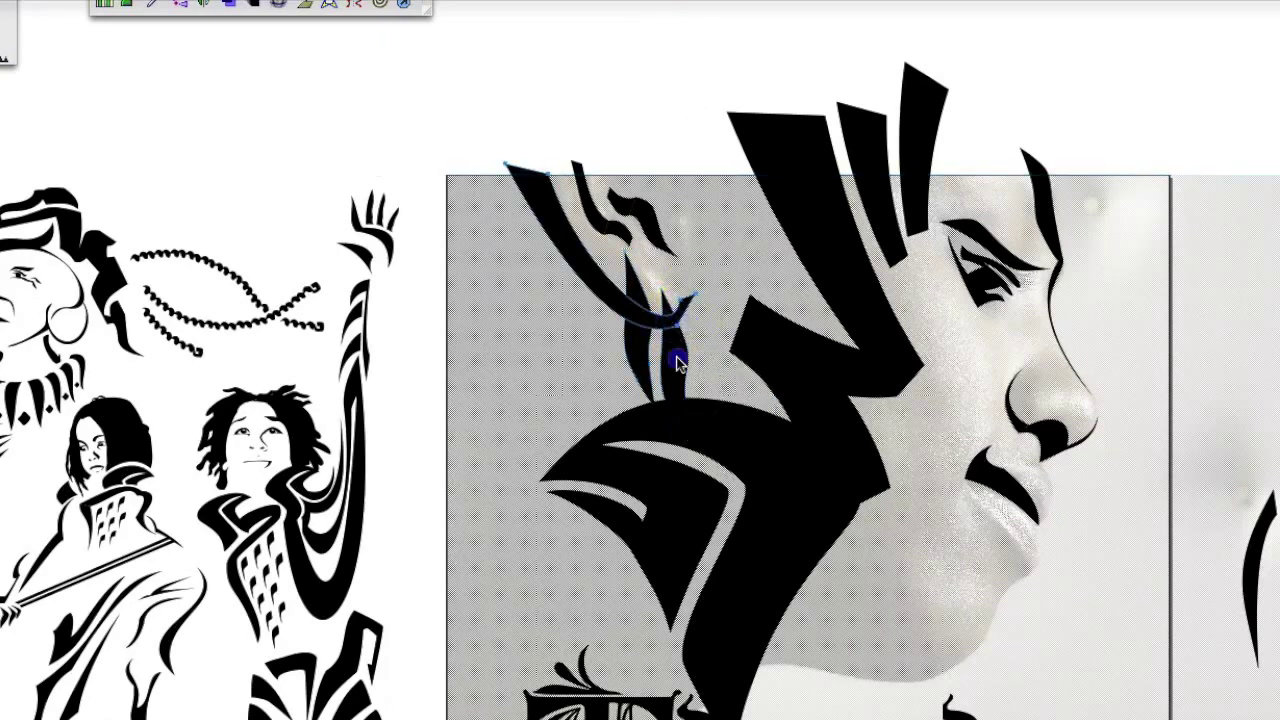
mouse_move(906, 512)
left_mouse_down()
mouse_move(866, 546)
mouse_move(829, 634)
left_mouse_up()
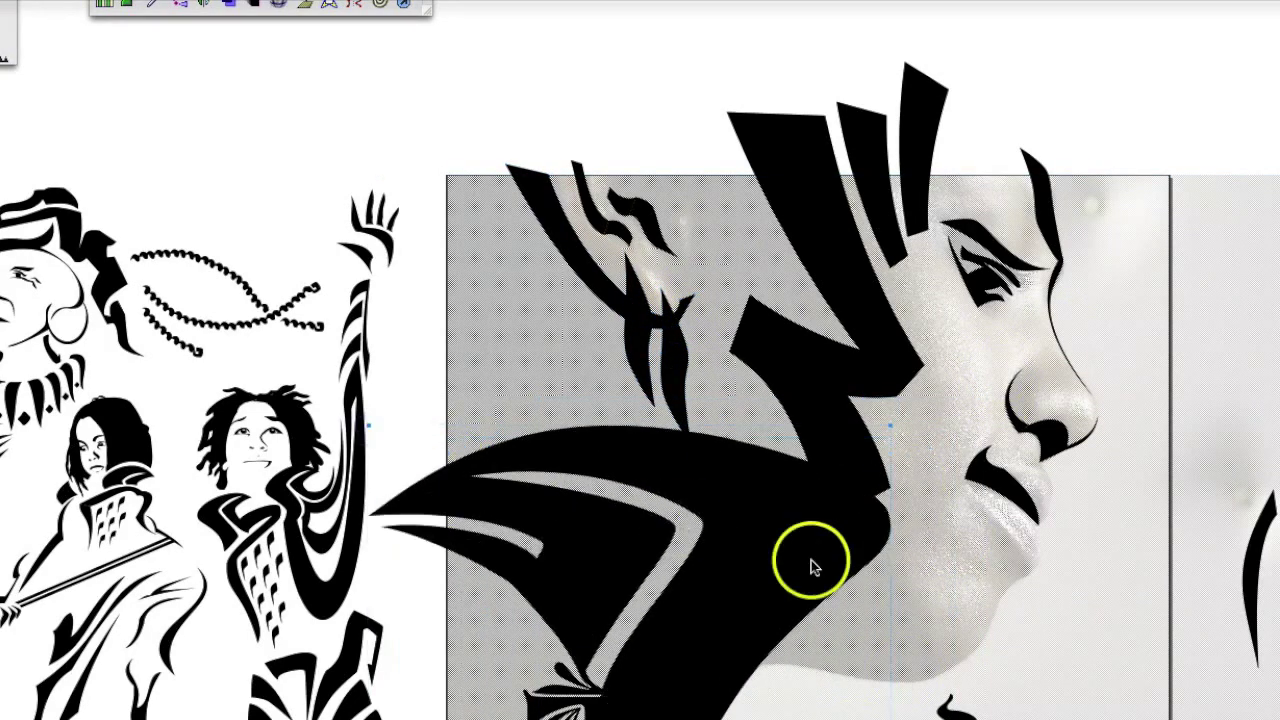
scroll(1027, 545, "down", 2)
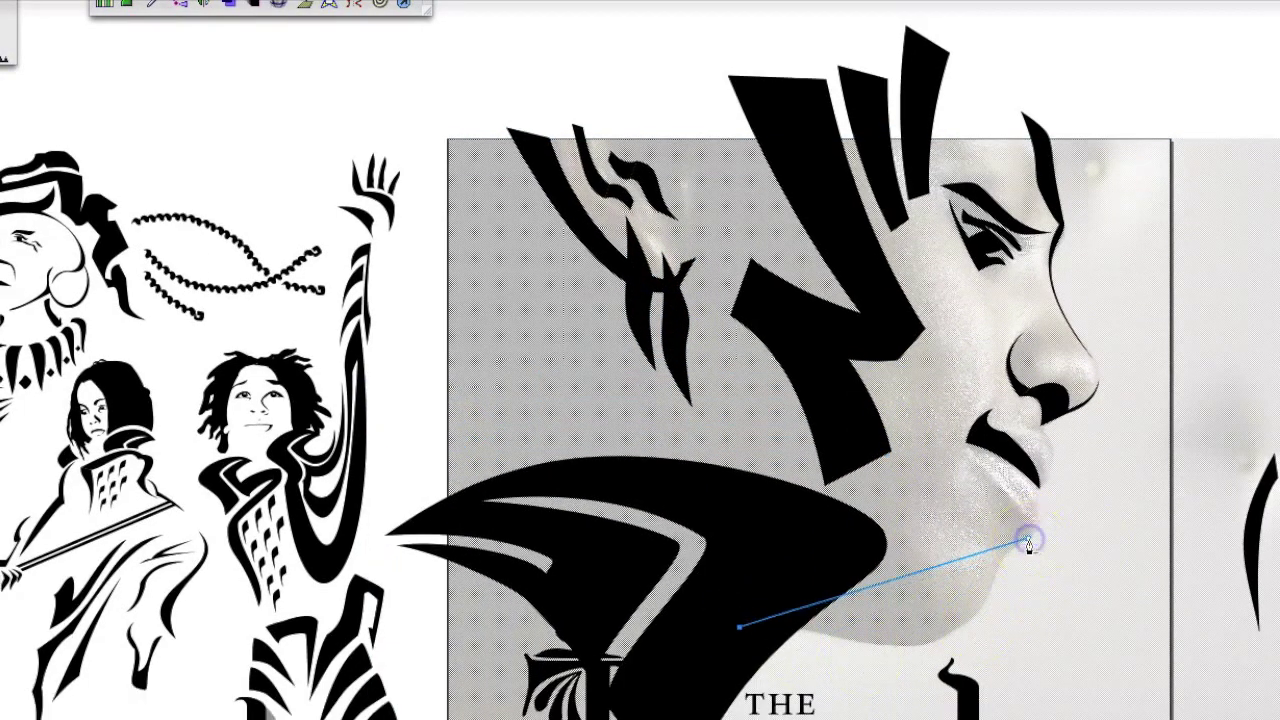
- Draw a black crescent along the jawline
left_click(795, 630)
left_click(993, 566)
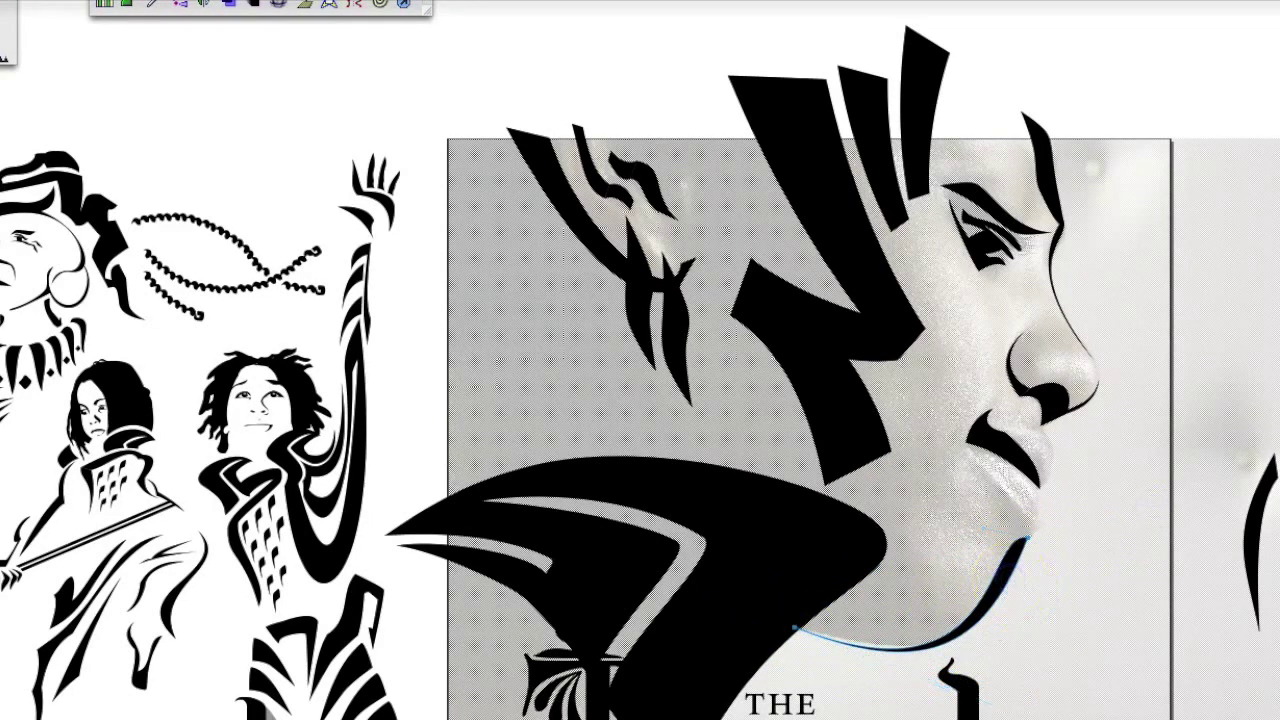
left_click(1014, 571)
scroll(972, 665, "down", 2)
left_click(972, 665)
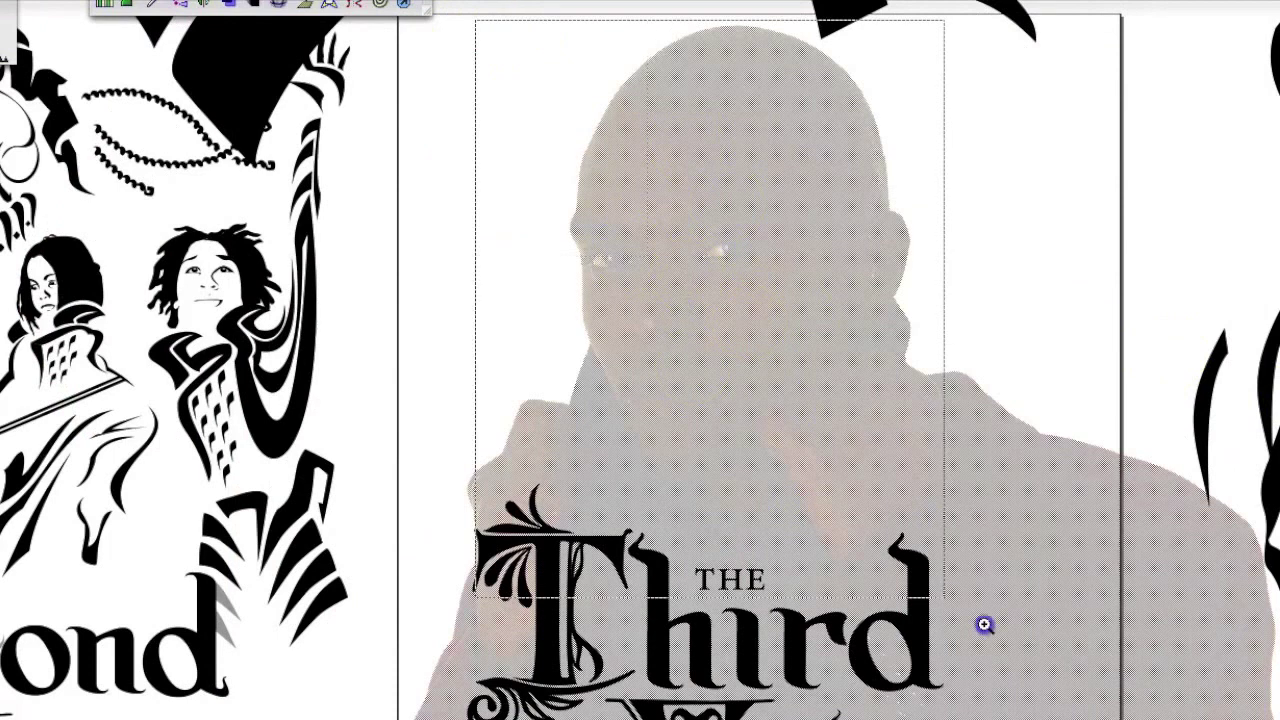
- Zoom in on the face and trace the left eye with a curved upper edge and filled lower-lid crescent
left_click(522, 314)
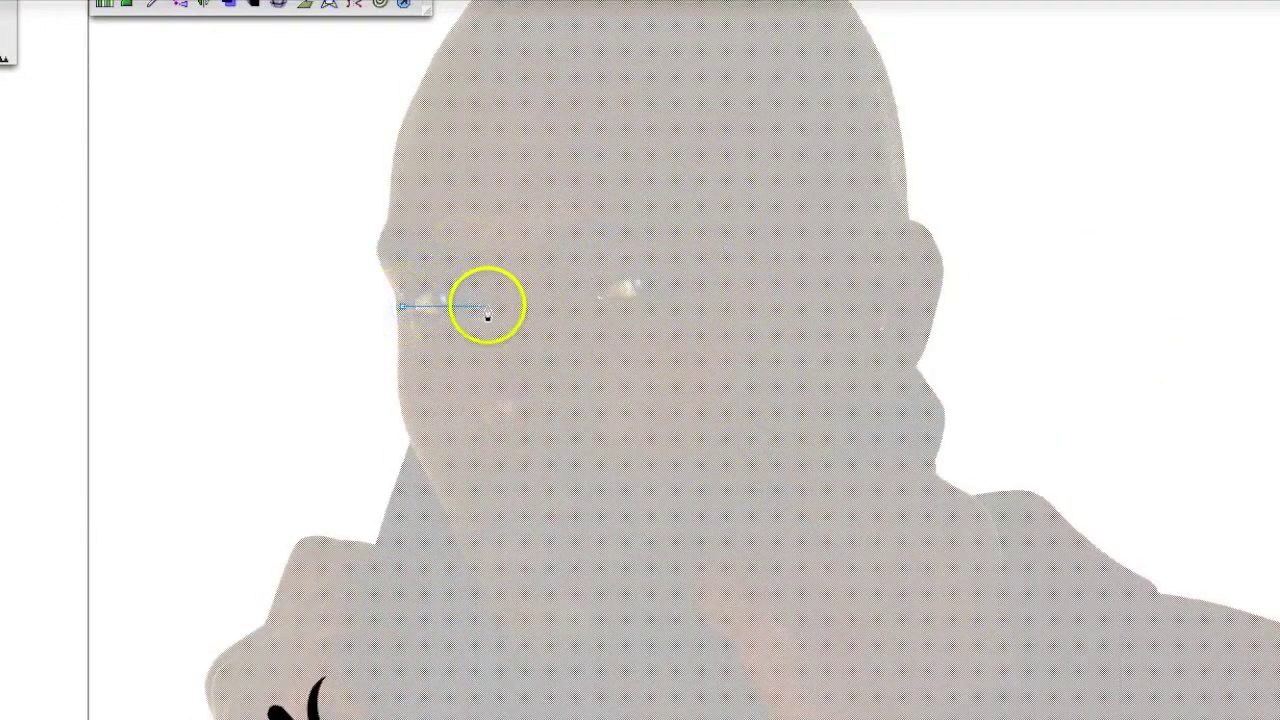
left_click(819, 461)
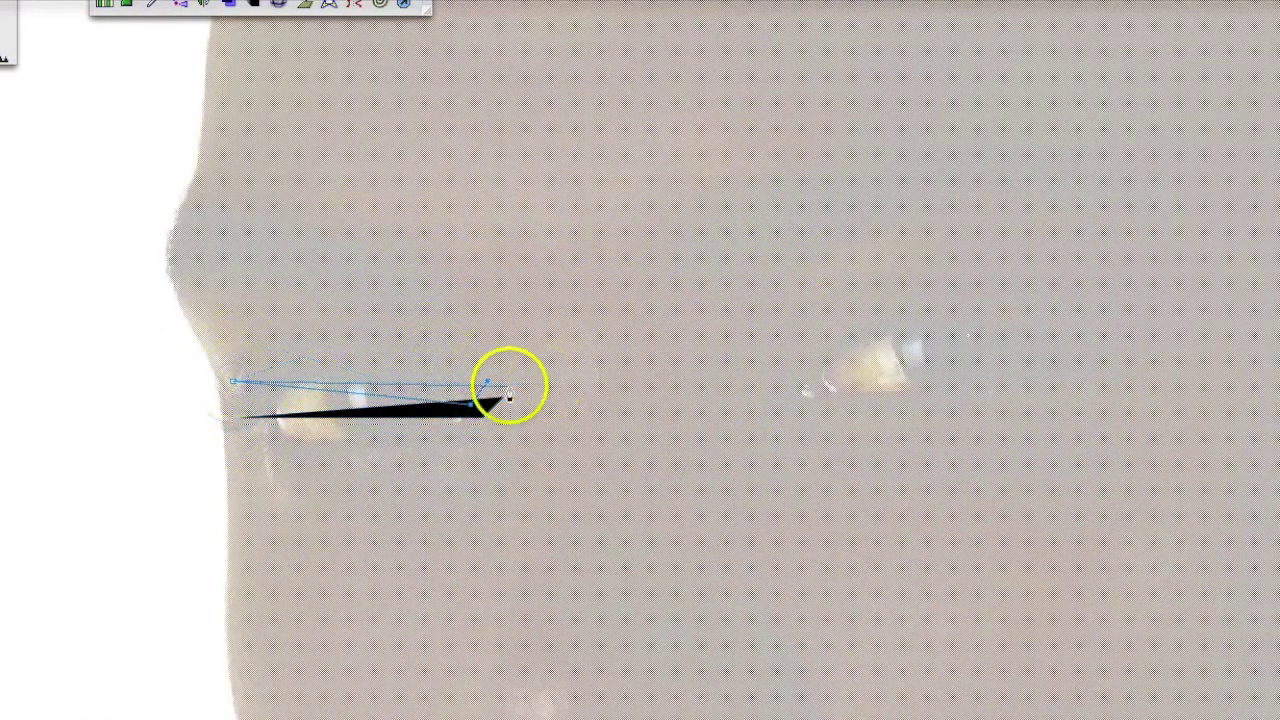
mouse_move(350, 399)
left_mouse_down()
mouse_move(345, 335)
mouse_move(335, 355)
left_mouse_up()
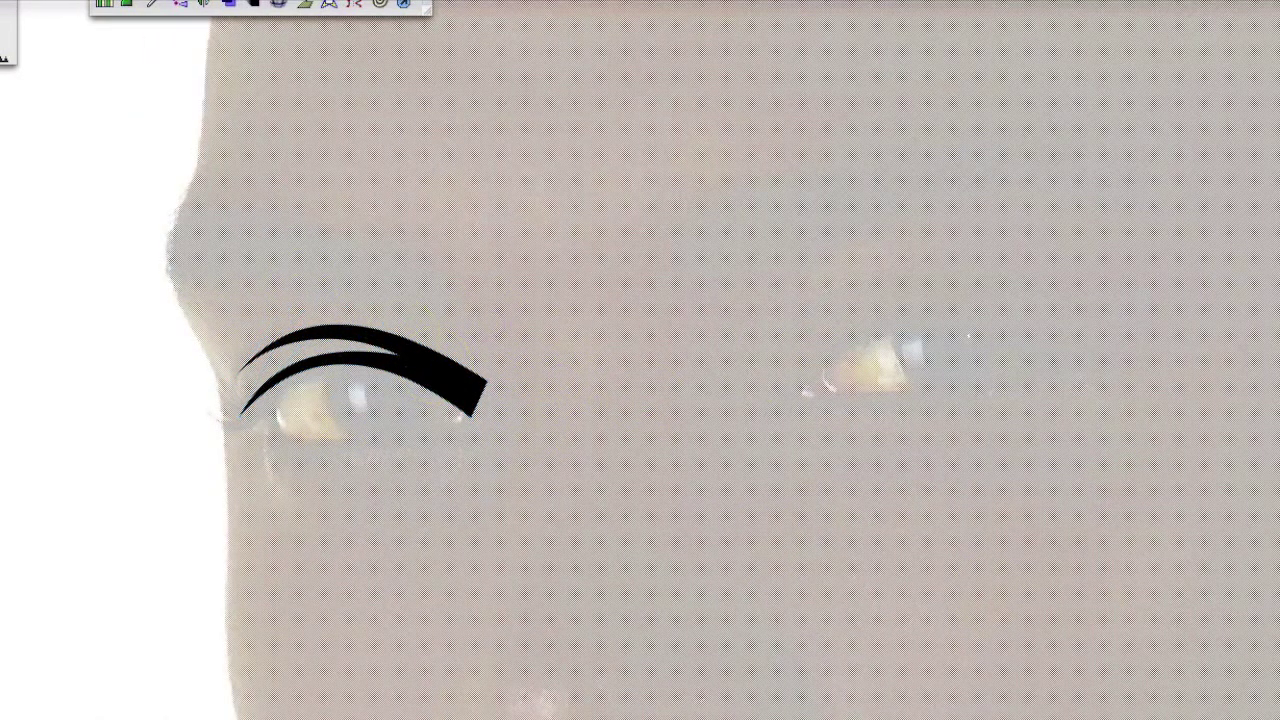
left_click_drag(380, 407, 380, 443)
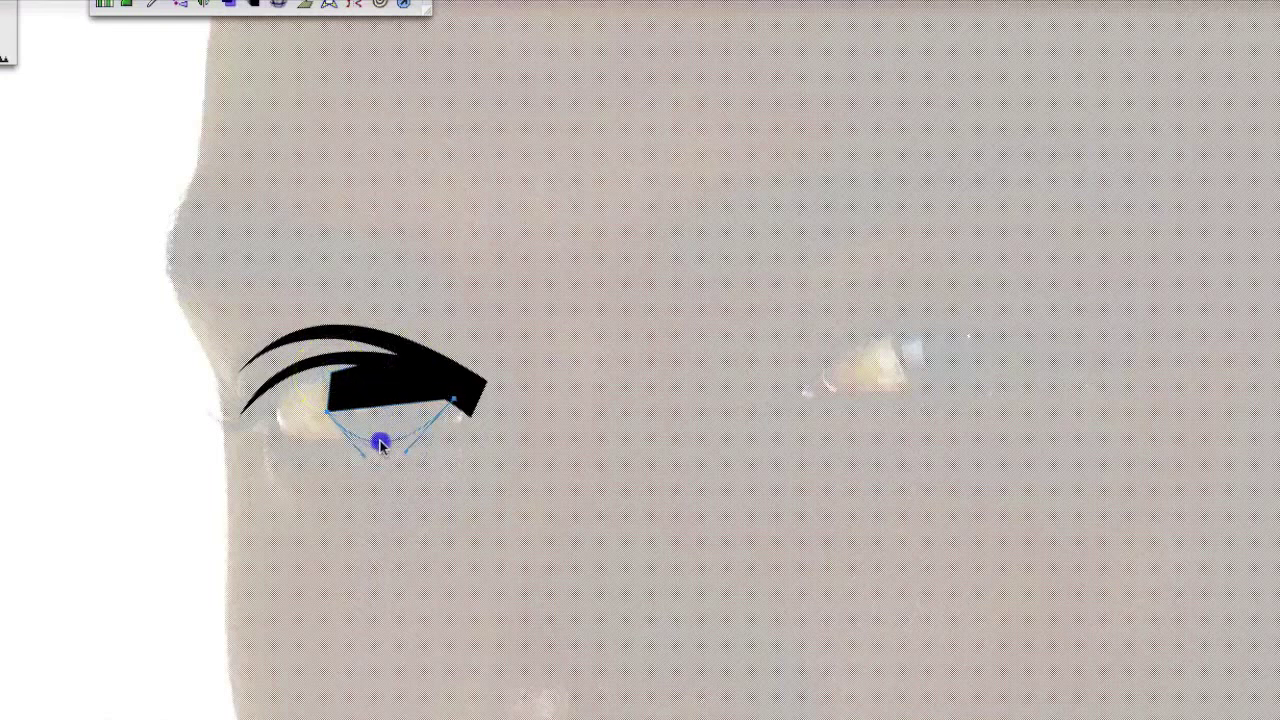
key("p")
left_click(275, 422)
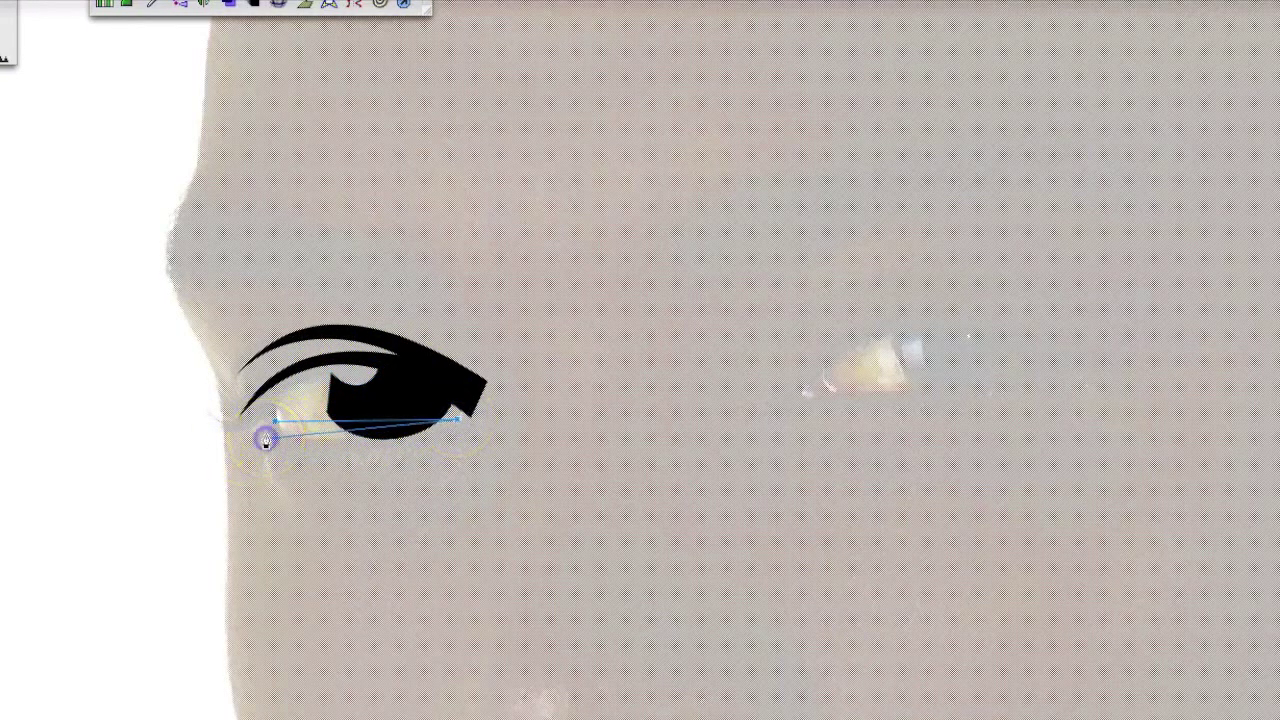
left_click_drag(330, 462, 366, 449)
left_click(255, 445)
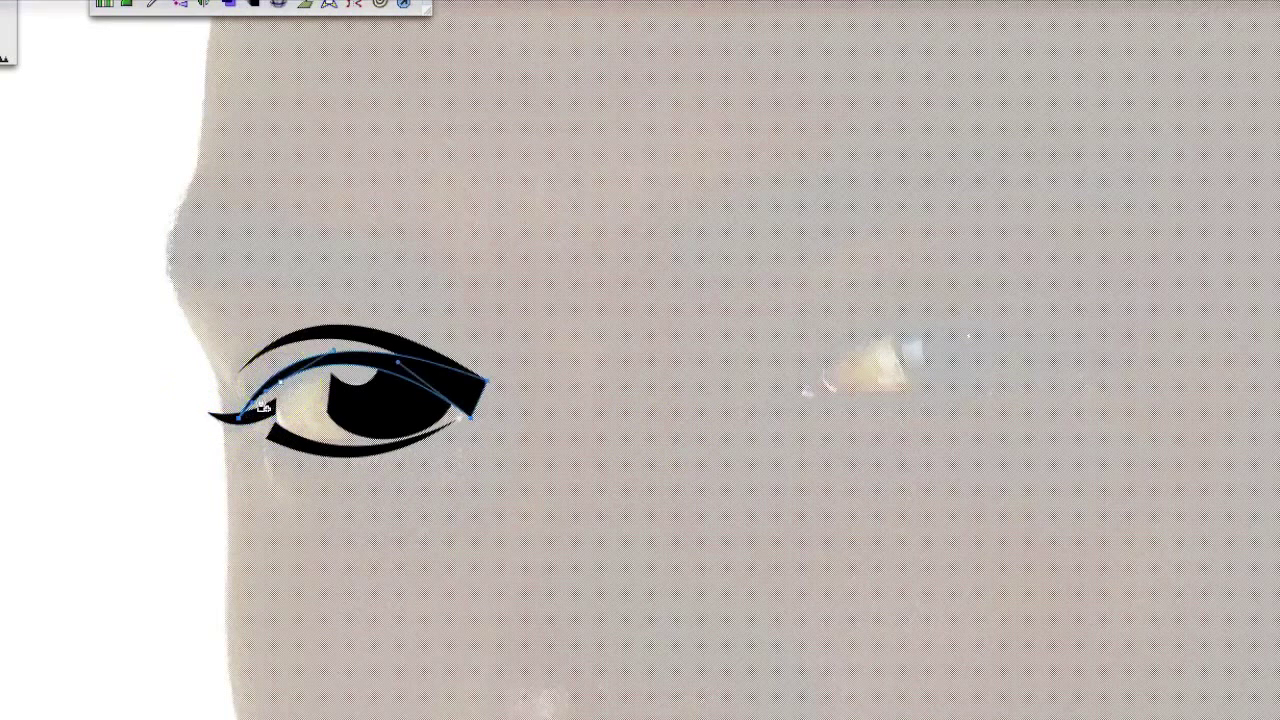
- Shape the right eye's upper and lower lids and paste in an enlarged iris
left_click_drag(904, 405, 739, 418)
left_click_drag(654, 414, 683, 305)
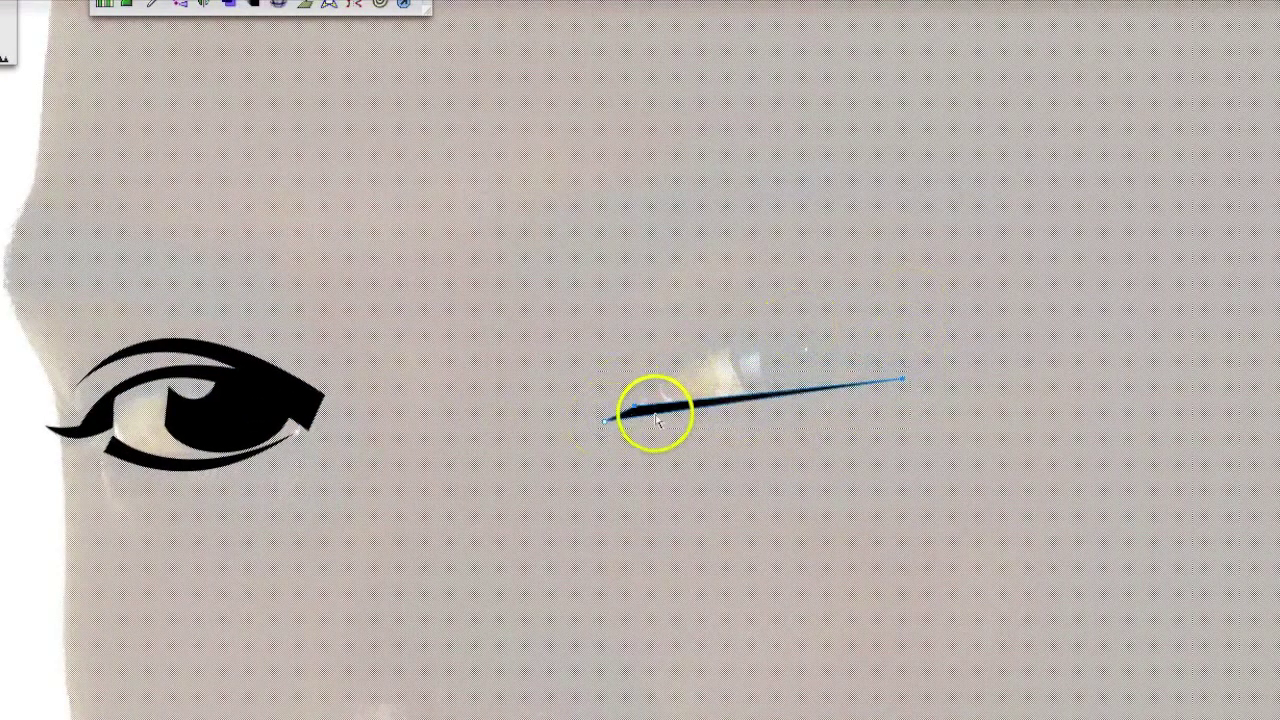
left_click_drag(849, 413, 861, 404)
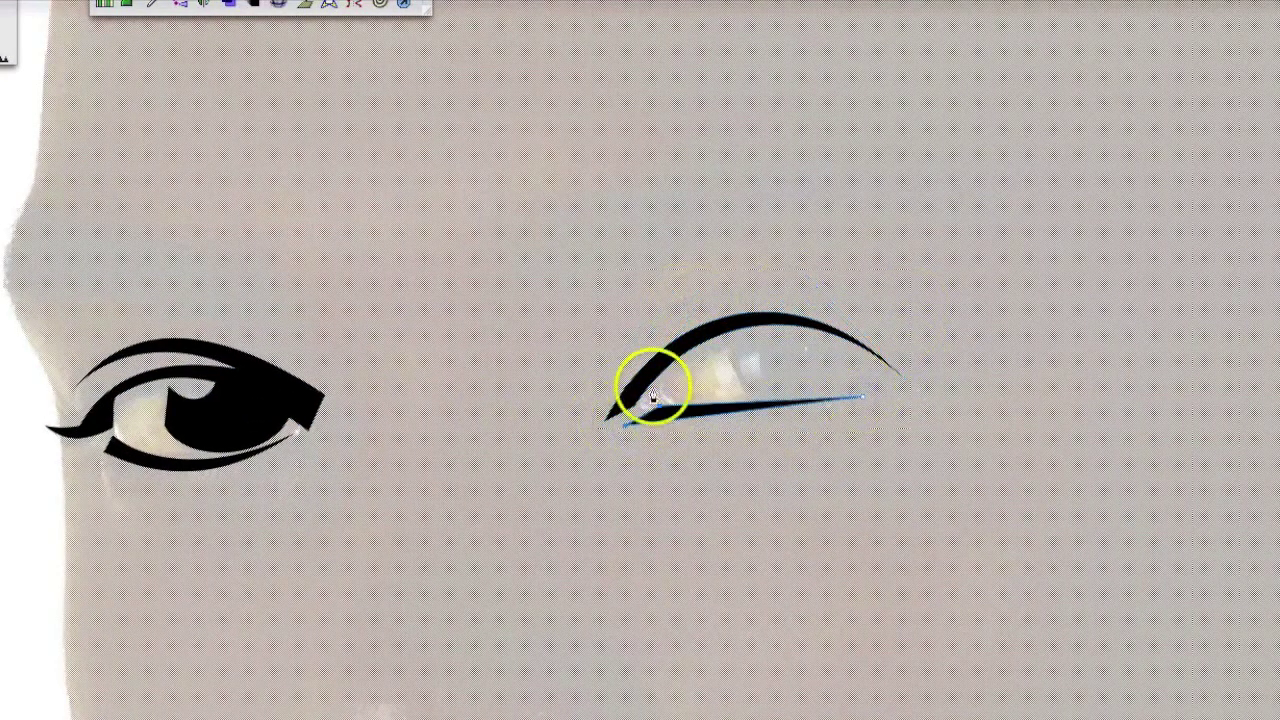
left_click_drag(720, 425, 724, 430)
key("ctrl+v")
left_click_drag(869, 328, 875, 318)
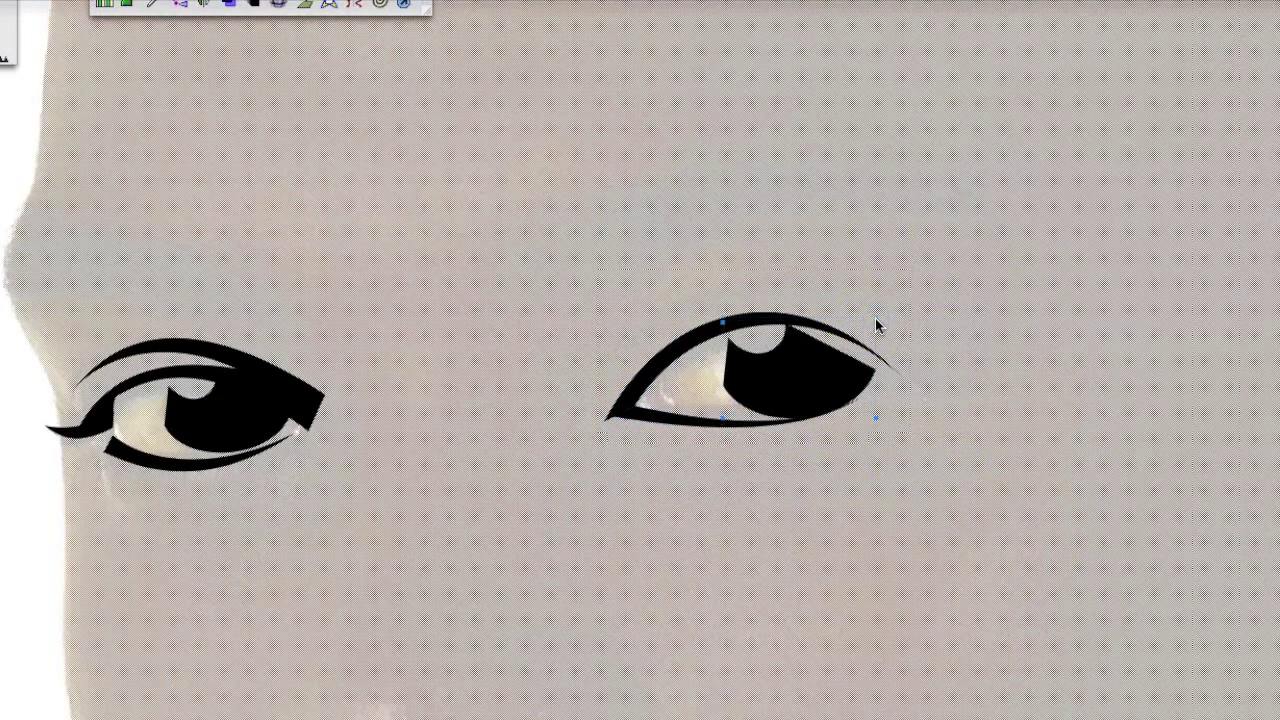
- Arch a black stroke above the right eye and check its tip points
left_click_drag(893, 352, 1174, 528)
left_click_drag(770, 345, 788, 279)
left_click(809, 272)
scroll(867, 330, "up", 5)
left_click(1034, 406)
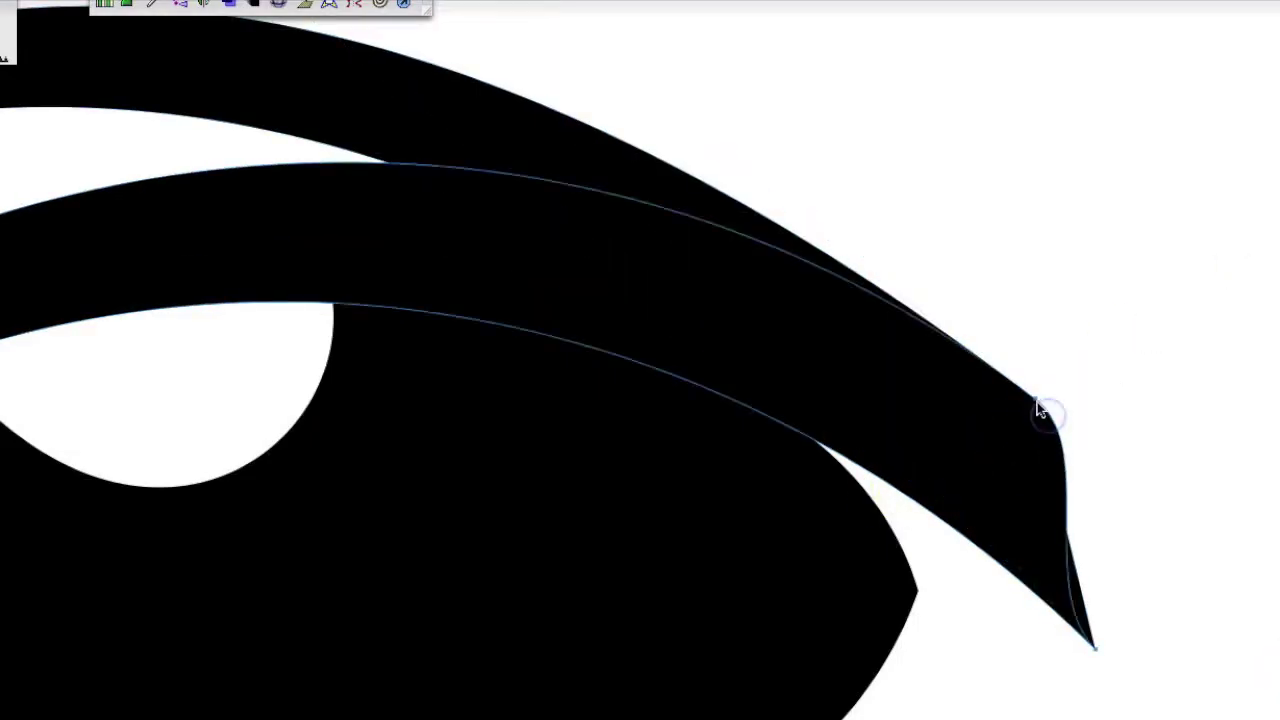
left_click(677, 354)
scroll(794, 429, "down", 5)
- Draw thick black left and right eyebrows as closed curved shapes
left_click(171, 375)
left_click(409, 400)
left_click(430, 366)
left_click(188, 288)
left_click(168, 374)
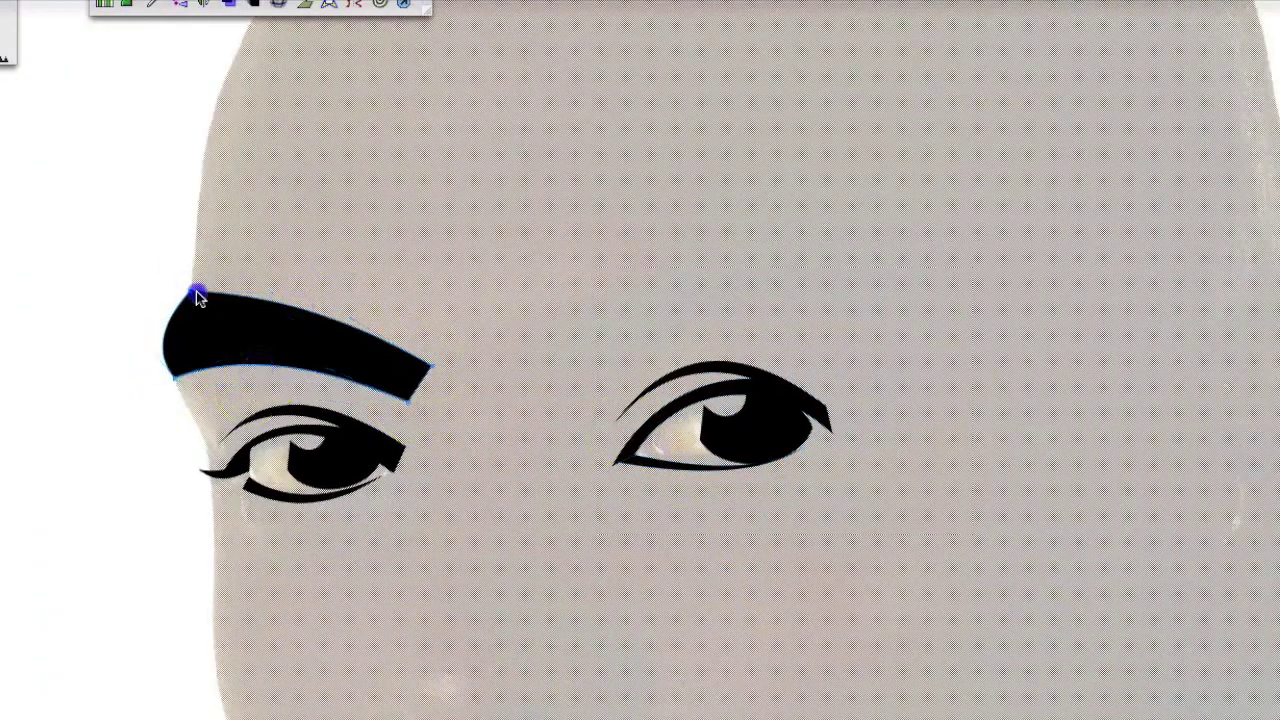
scroll(417, 403, "right", 5)
left_click_drag(322, 383, 352, 453)
left_click(322, 383)
left_click_drag(350, 719, 578, 432)
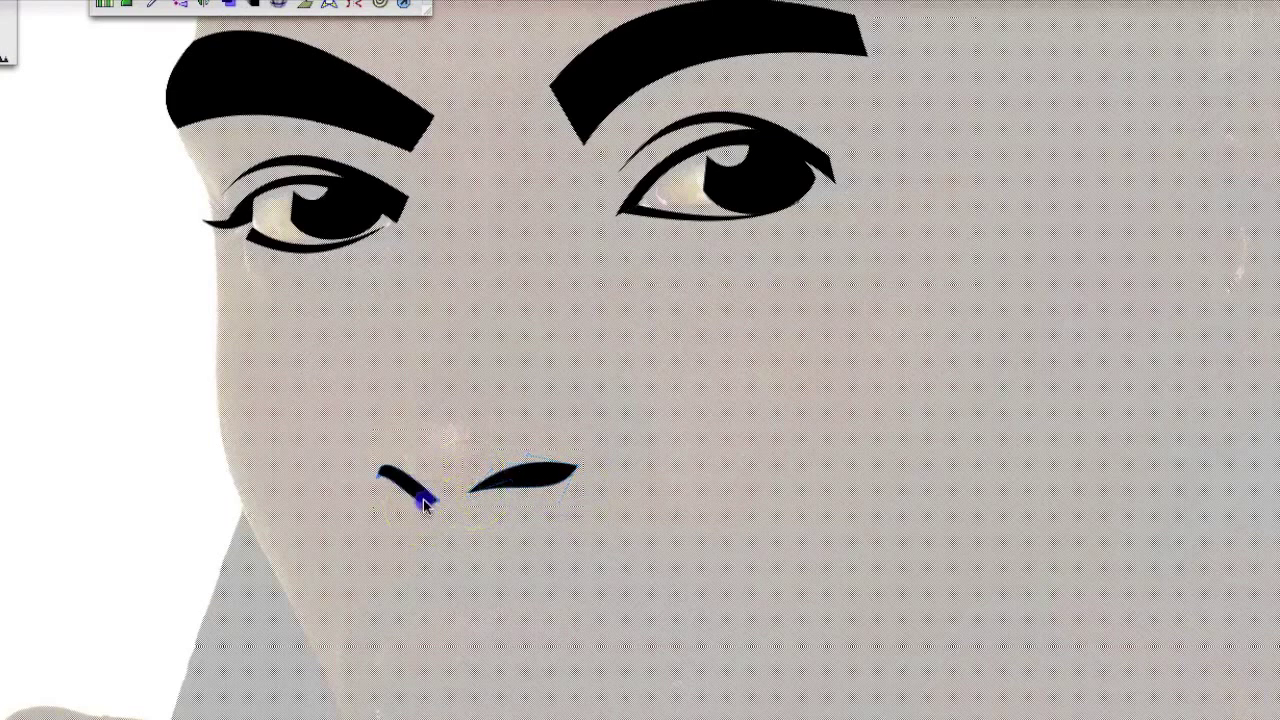
- Add a crescent nose stroke below the nostrils and zoom out to the whole head
key("Escape")
scroll(682, 497, "up", 2)
left_click(620, 552)
left_click_drag(605, 410, 662, 487)
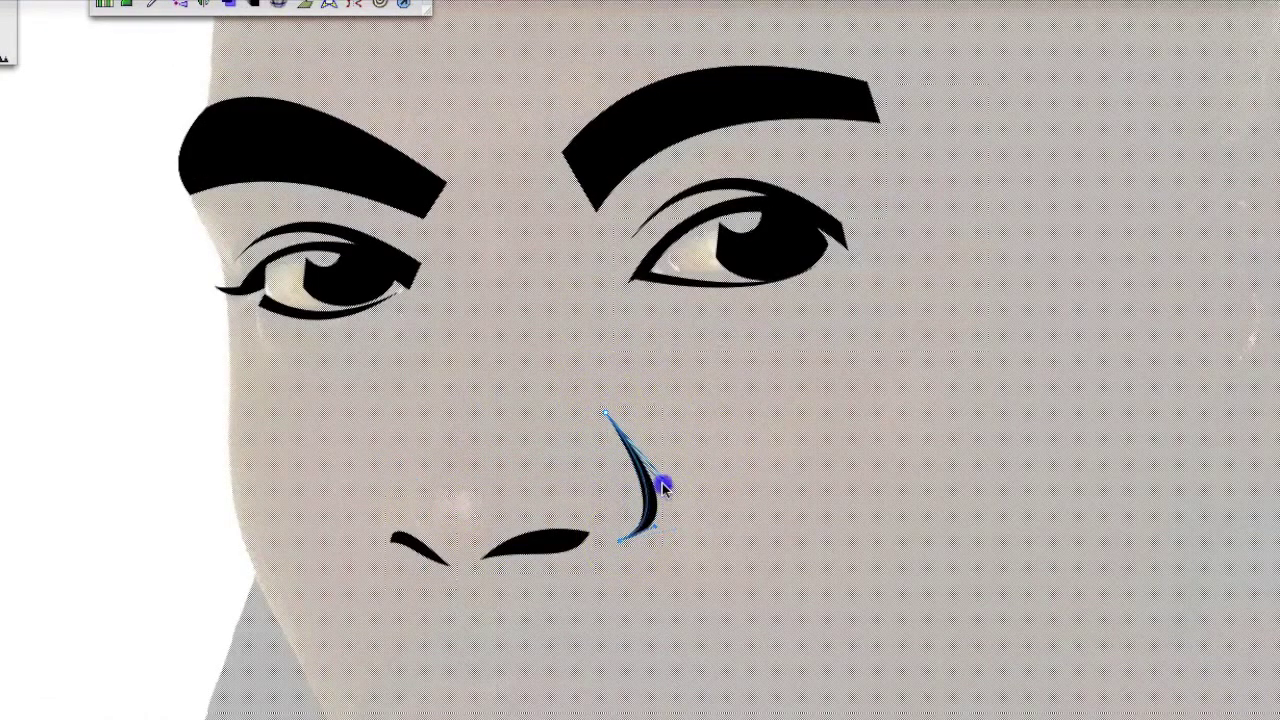
scroll(640, 530, "down", 5)
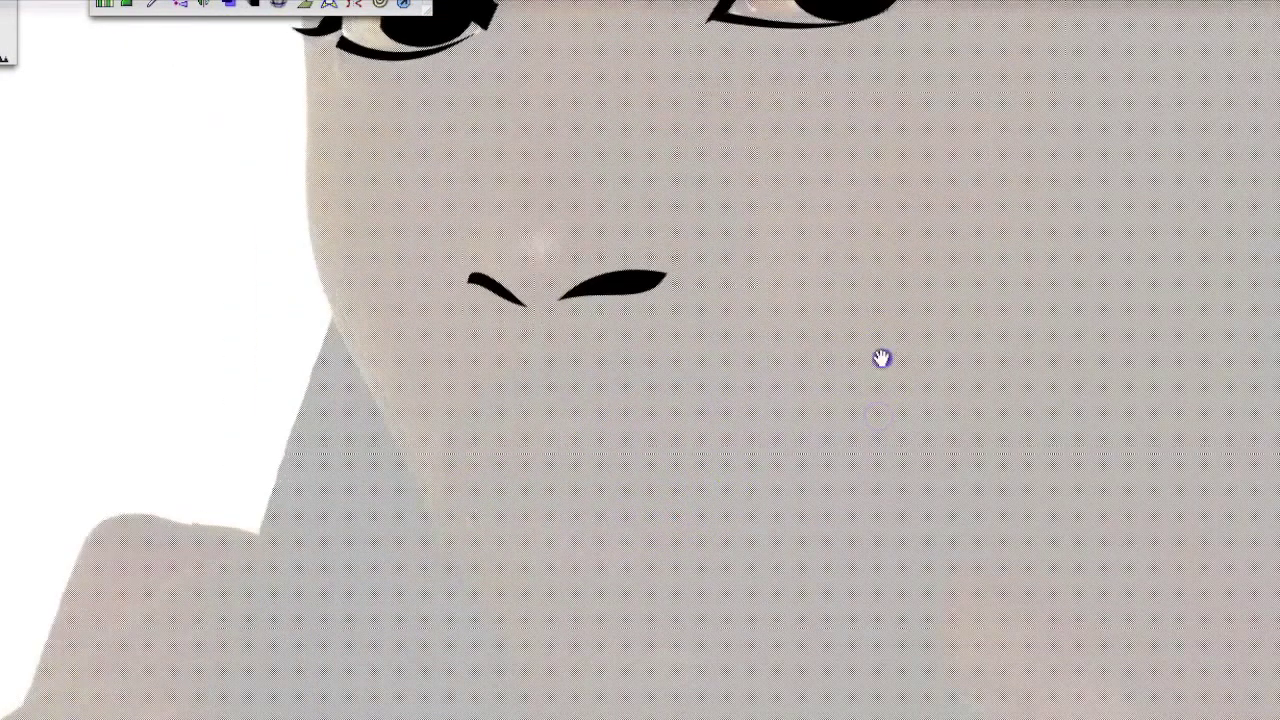
key("ctrl+minus")
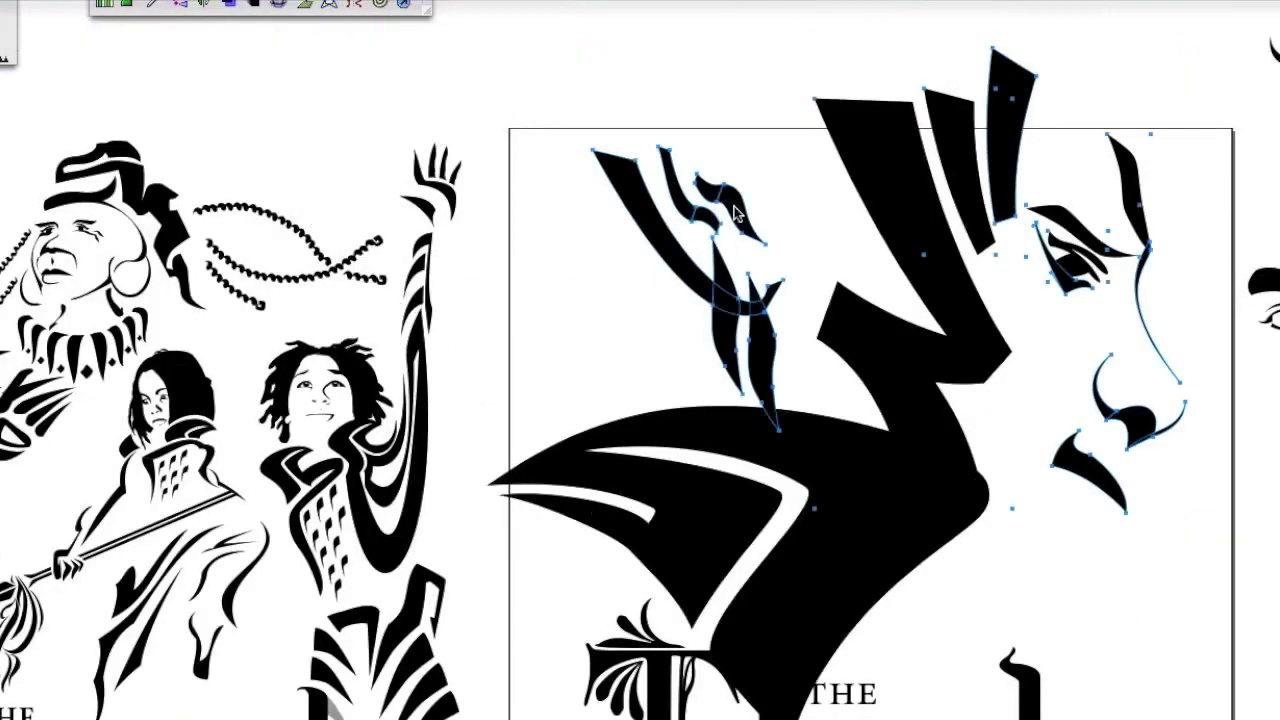
- Nudge the swoosh shape right and pull its lower tip up and left
left_click_drag(563, 90, 800, 457)
key("Right")
key("Right")
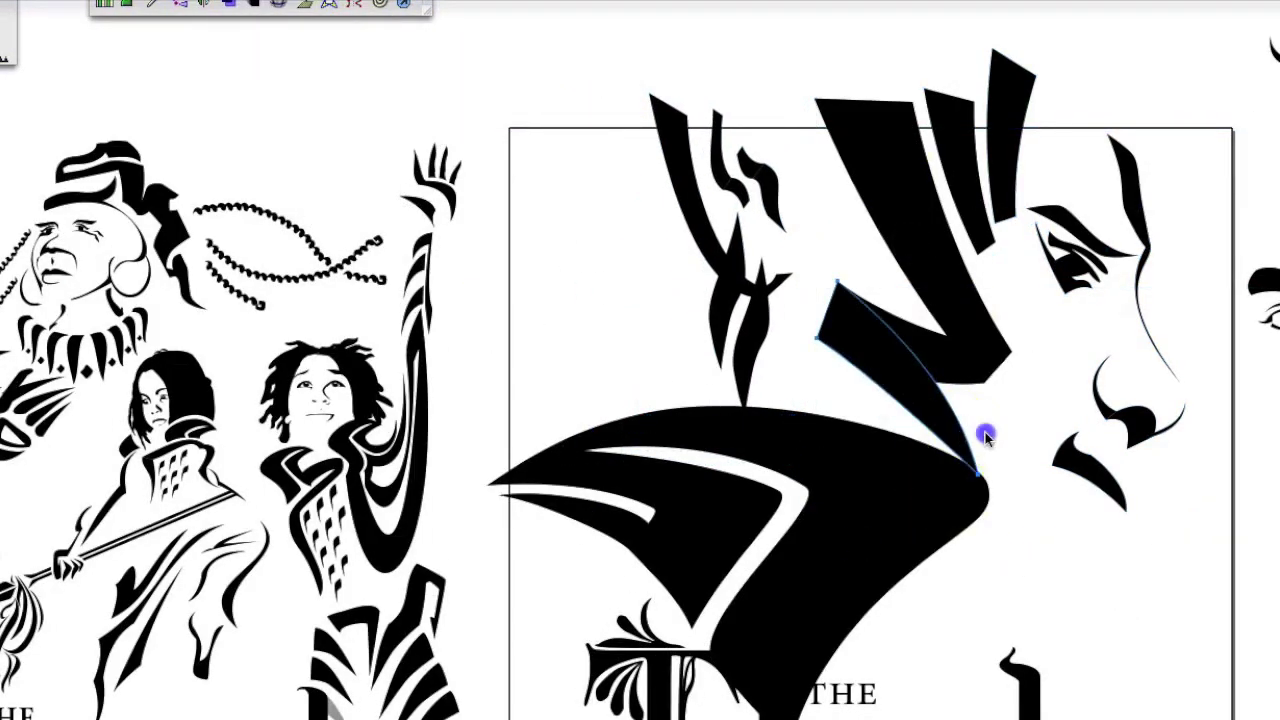
left_click_drag(958, 432, 888, 372)
scroll(814, 451, "right", 4)
left_click(848, 562)
- Close the lip and nose outlines into filled shapes
left_click(817, 546)
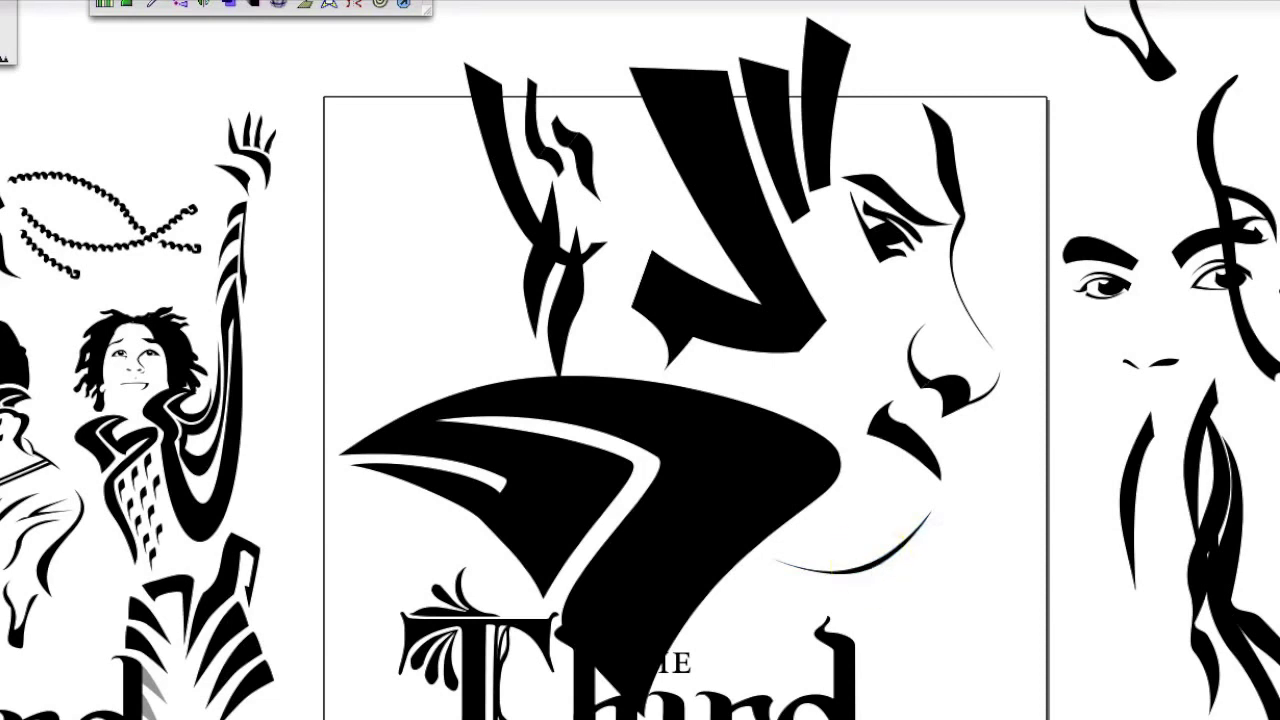
left_click(909, 423)
scroll(857, 471, "down", 3)
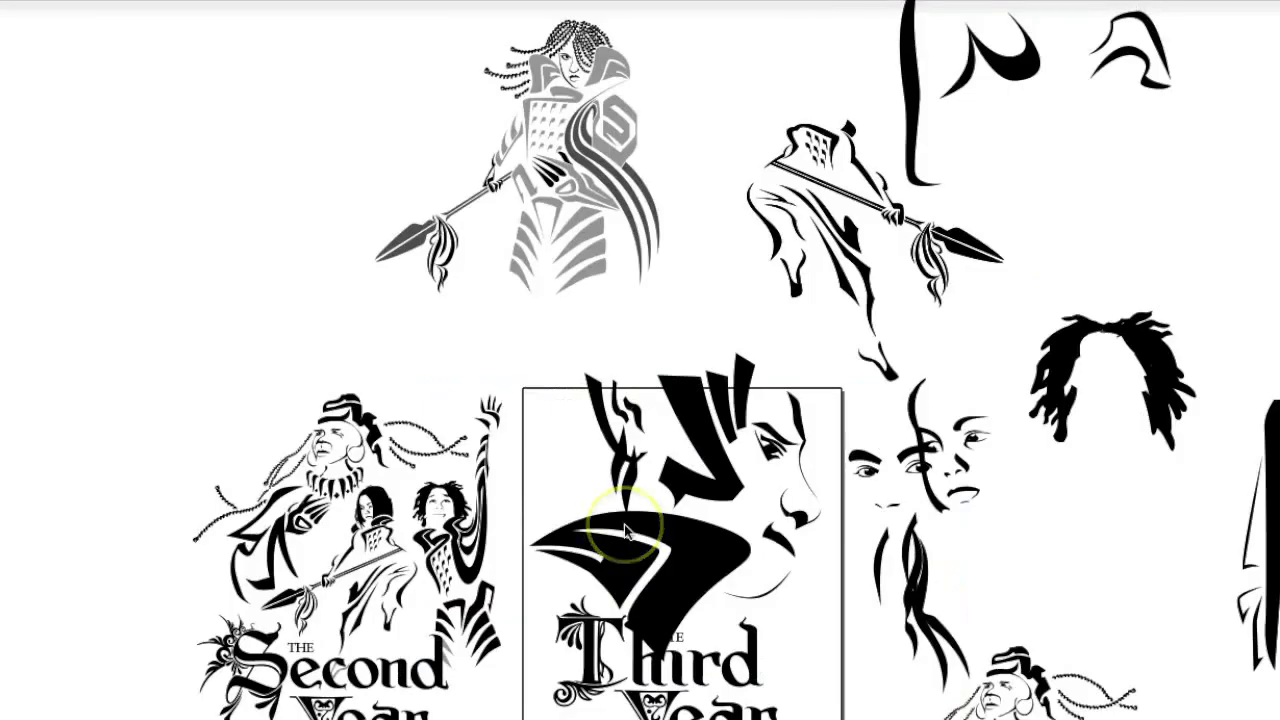
scroll(625, 530, "down", 3)
scroll(483, 70, "up", 5)
- Move the warrior's spear, shaft, tassel and spearhead, beside the beard, enlarged and rotated
left_click(463, 295)
left_click(418, 430, "shift")
left_click(276, 358, "shift")
key("Delete")
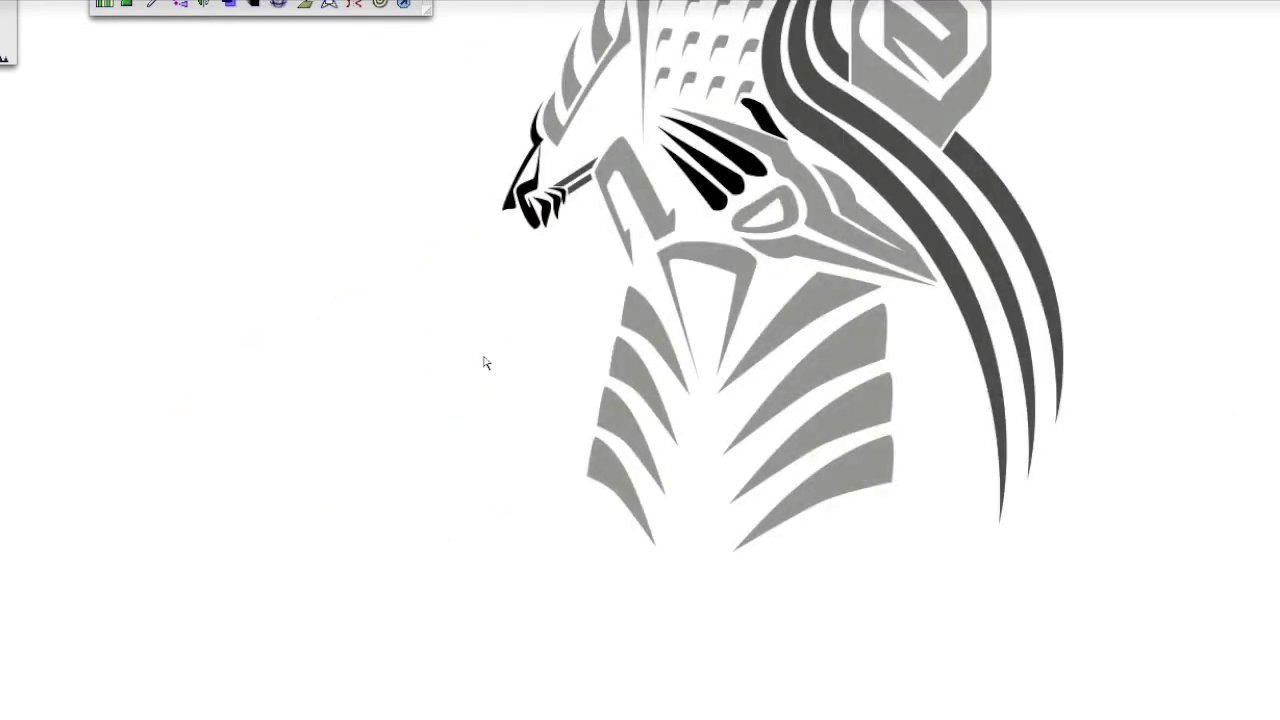
scroll(753, 543, "down", 5)
key("ctrl+v")
mouse_move(677, 561)
left_mouse_down()
mouse_move(853, 607)
mouse_move(1180, 477)
left_mouse_up()
scroll(913, 483, "down", 2)
left_click_drag(862, 597, 860, 462)
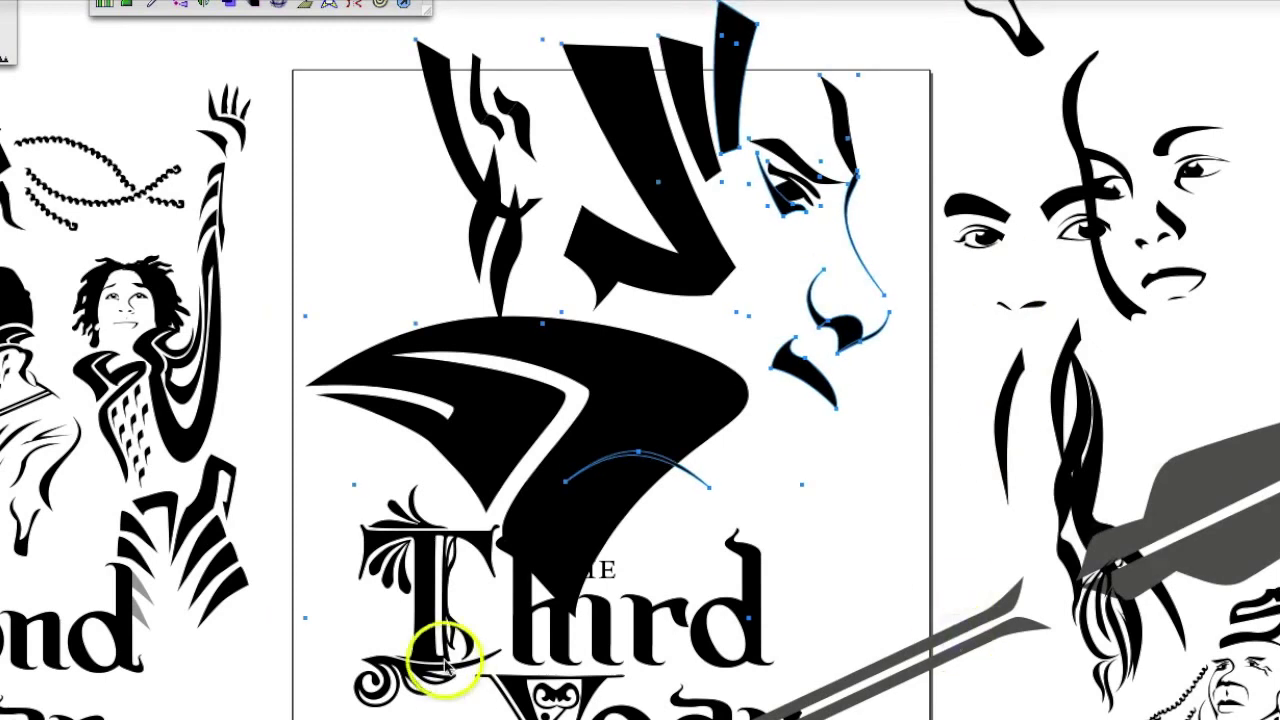
- Scale the spear and stand it upright in the middle of the cover
left_click_drag(443, 657, 303, 647)
mouse_move(1180, 500)
left_mouse_down()
mouse_move(850, 403)
mouse_move(814, 506)
left_mouse_up()
left_click(549, 186)
left_click_drag(461, 343, 491, 343)
left_click_drag(930, 168, 909, 160)
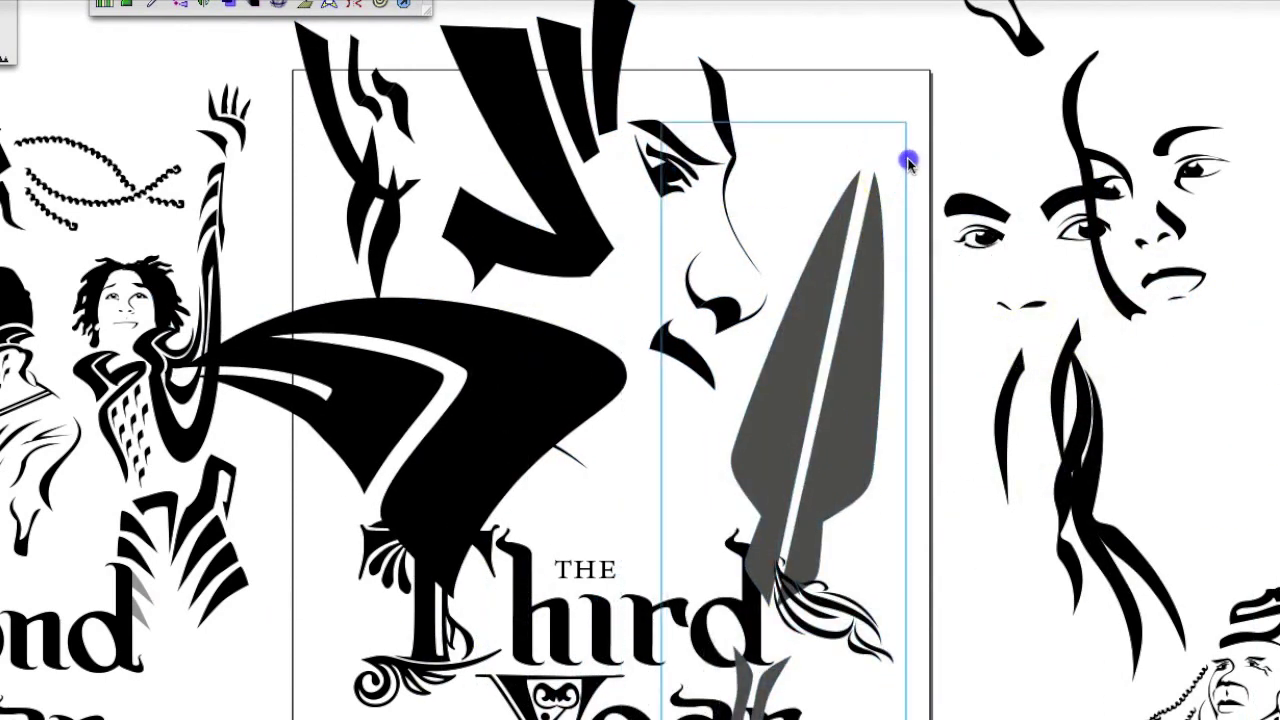
- Shrink a black shape over the spear, nudge the hand down and the quill up, and select the grey shaft
left_click_drag(509, 246, 745, 252)
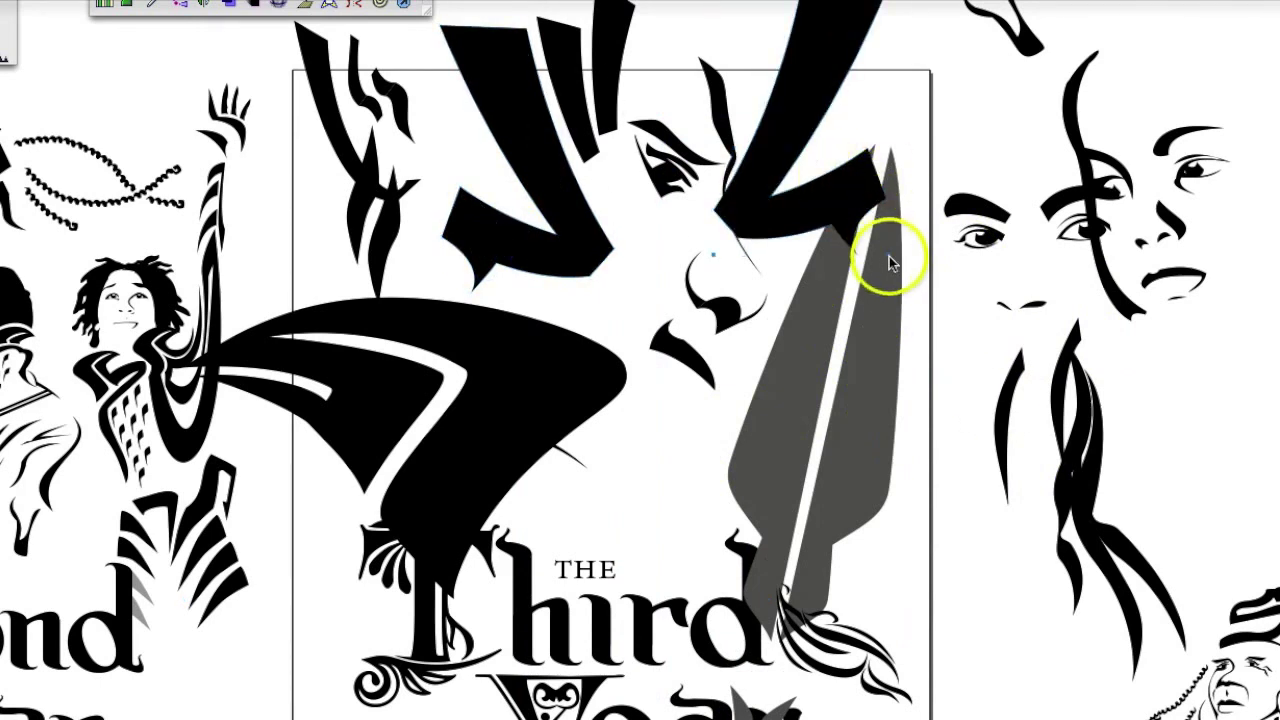
left_click_drag(889, 256, 827, 180)
left_click_drag(876, 120, 1279, 105)
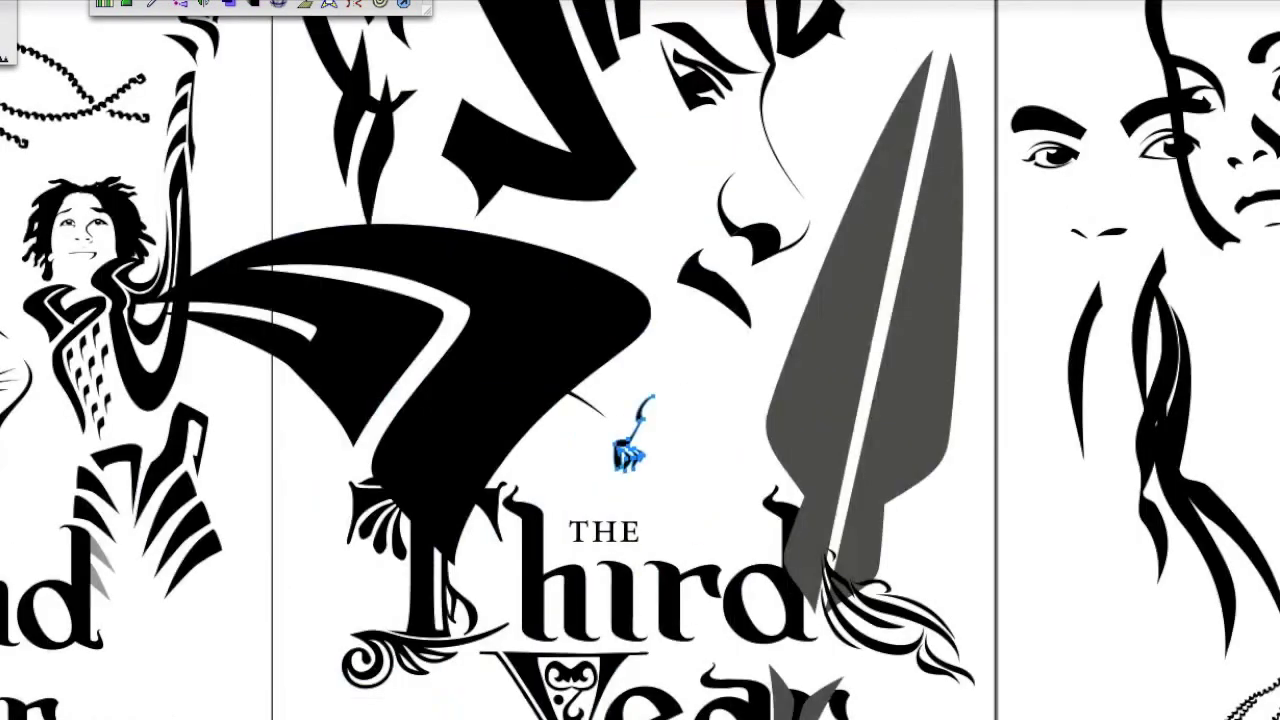
left_click(657, 394)
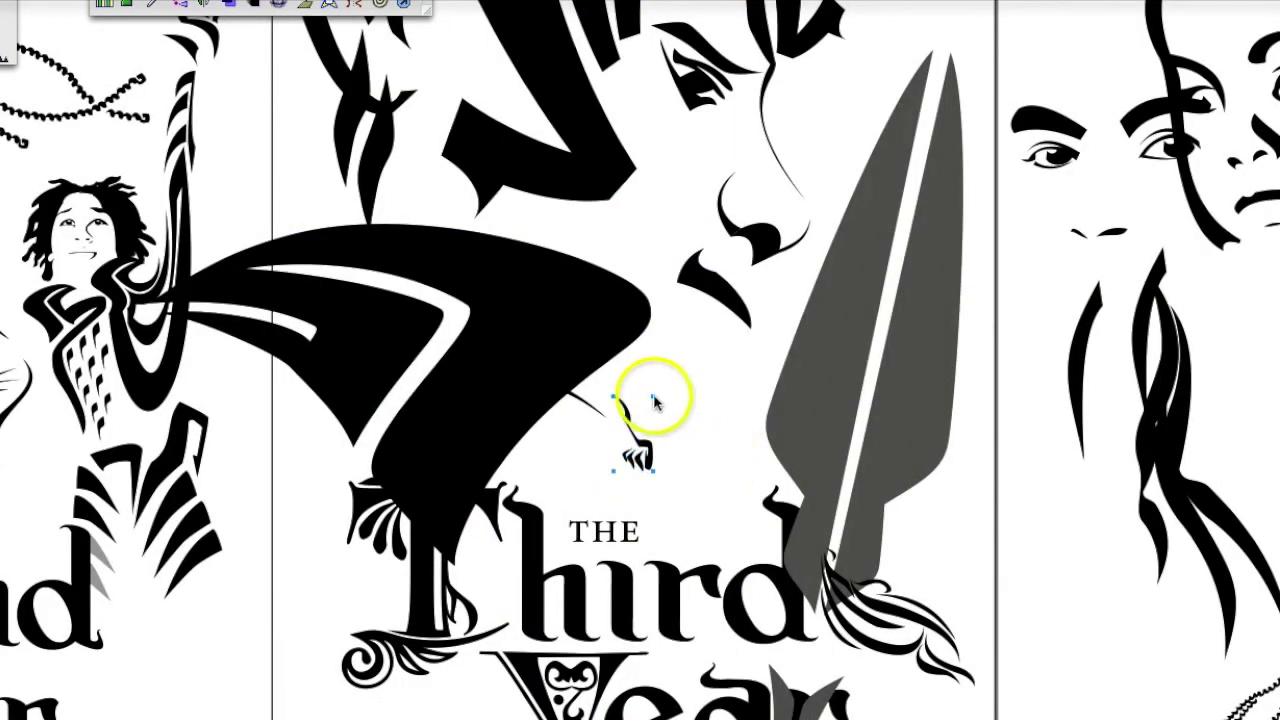
key("shift+Down")
key("shift+Down")
key("shift+Down")
left_click(971, 634)
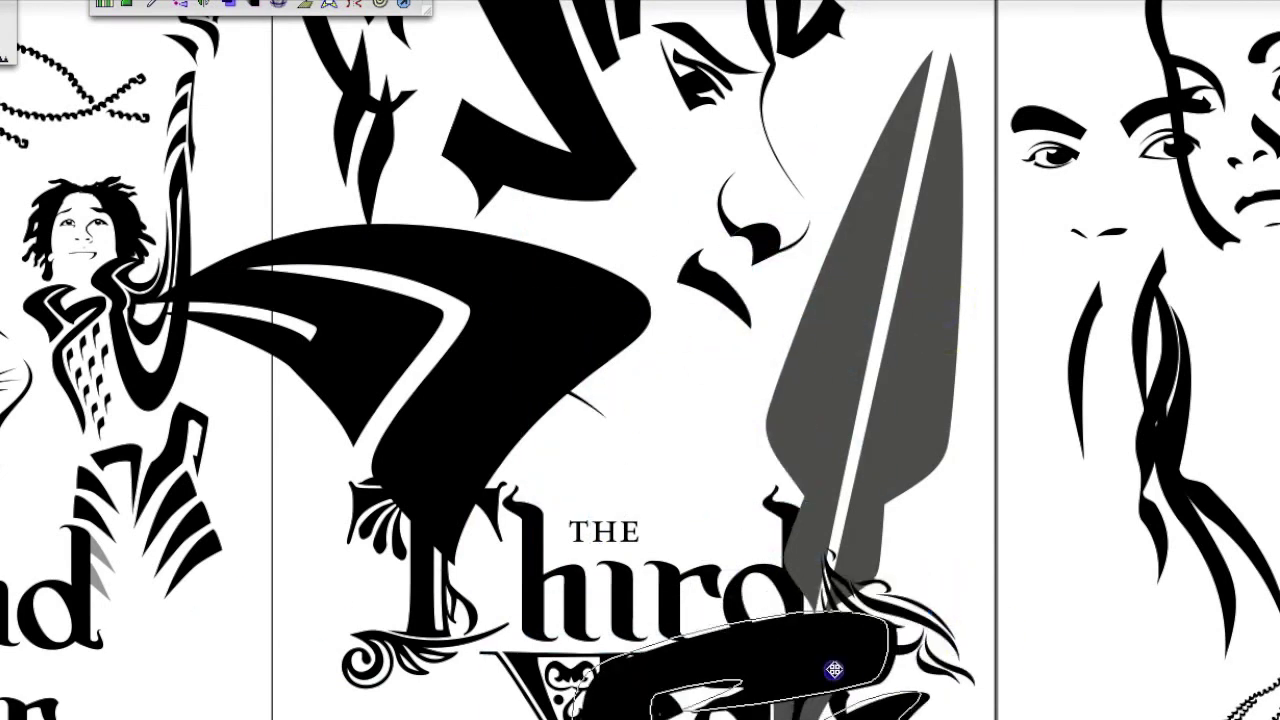
key("shift+Up")
key("shift+Up")
key("shift+Up")
left_click(805, 458)
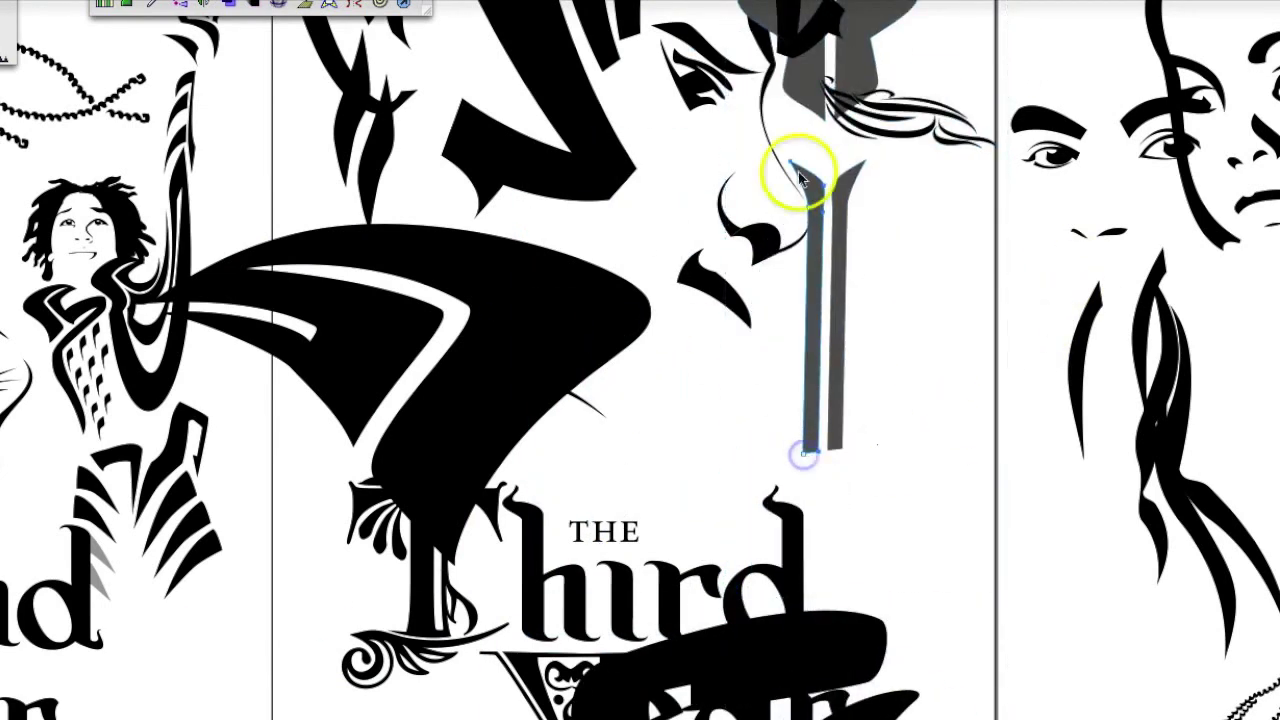
left_click_drag(943, 373, 946, 648)
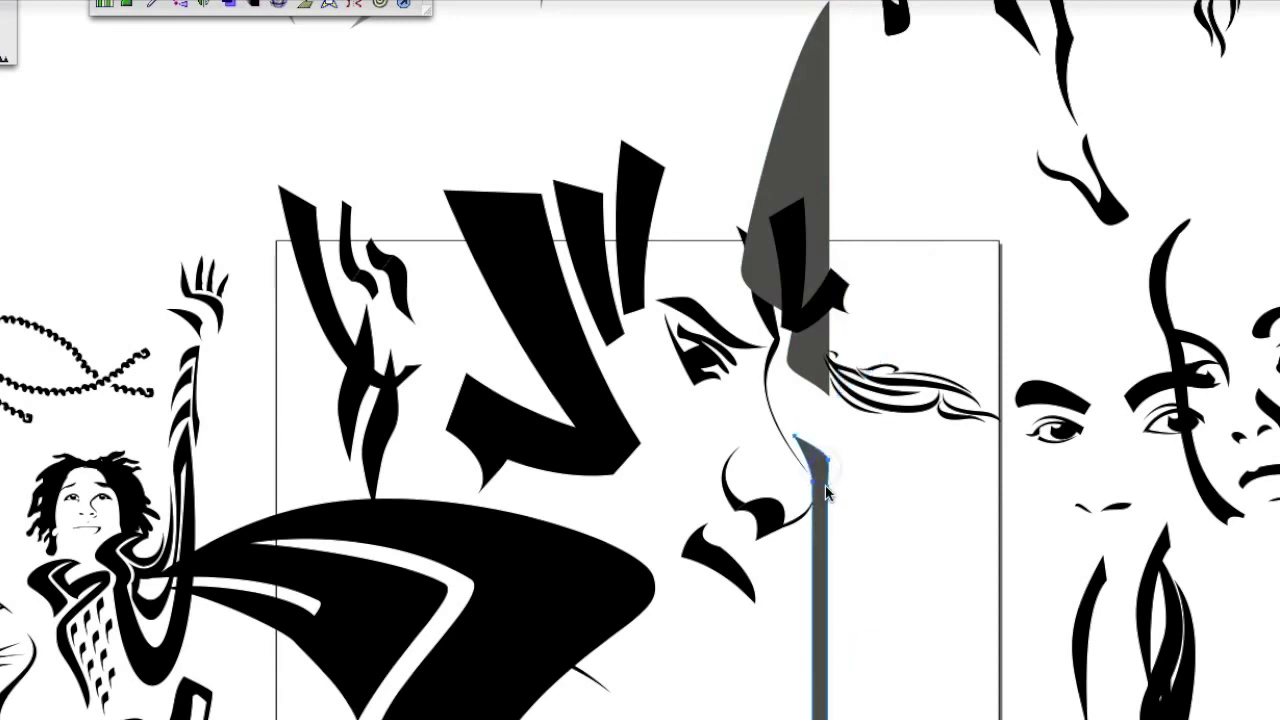
- Delete the feather strokes, mirror a copy of the left half, and widen the shaft's fork
key("Delete")
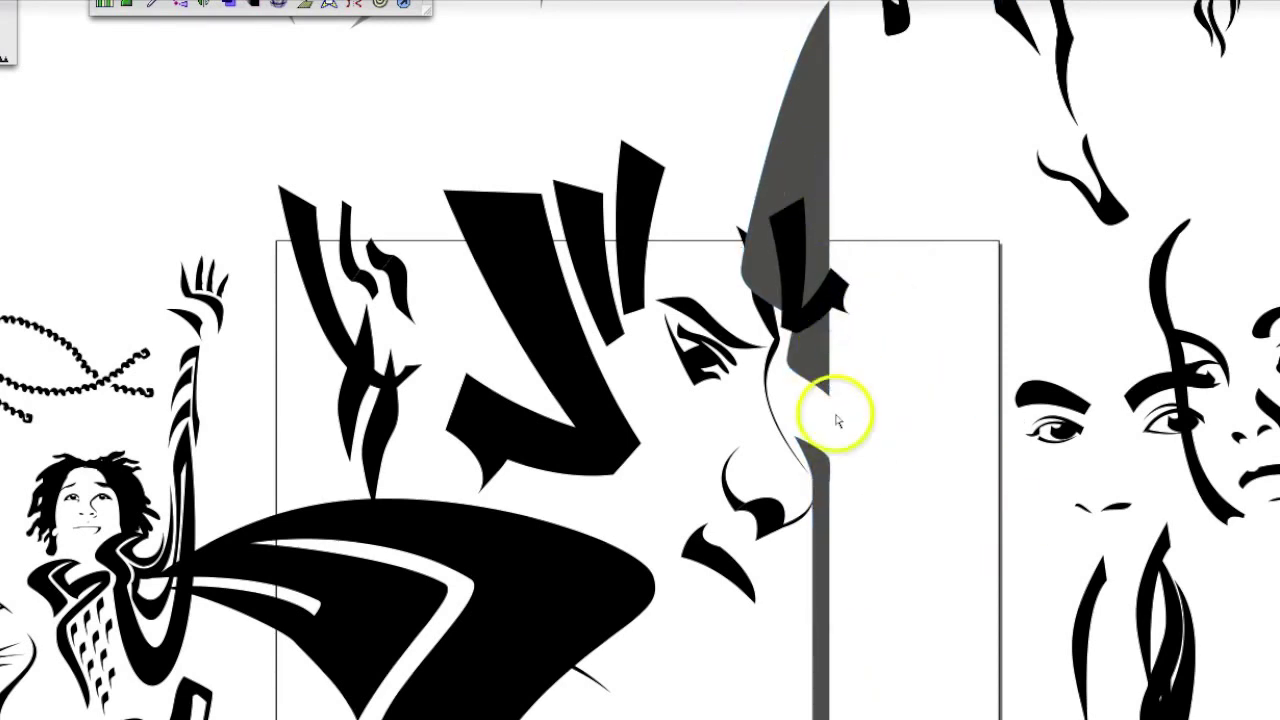
key("ctrl+d")
key("h")
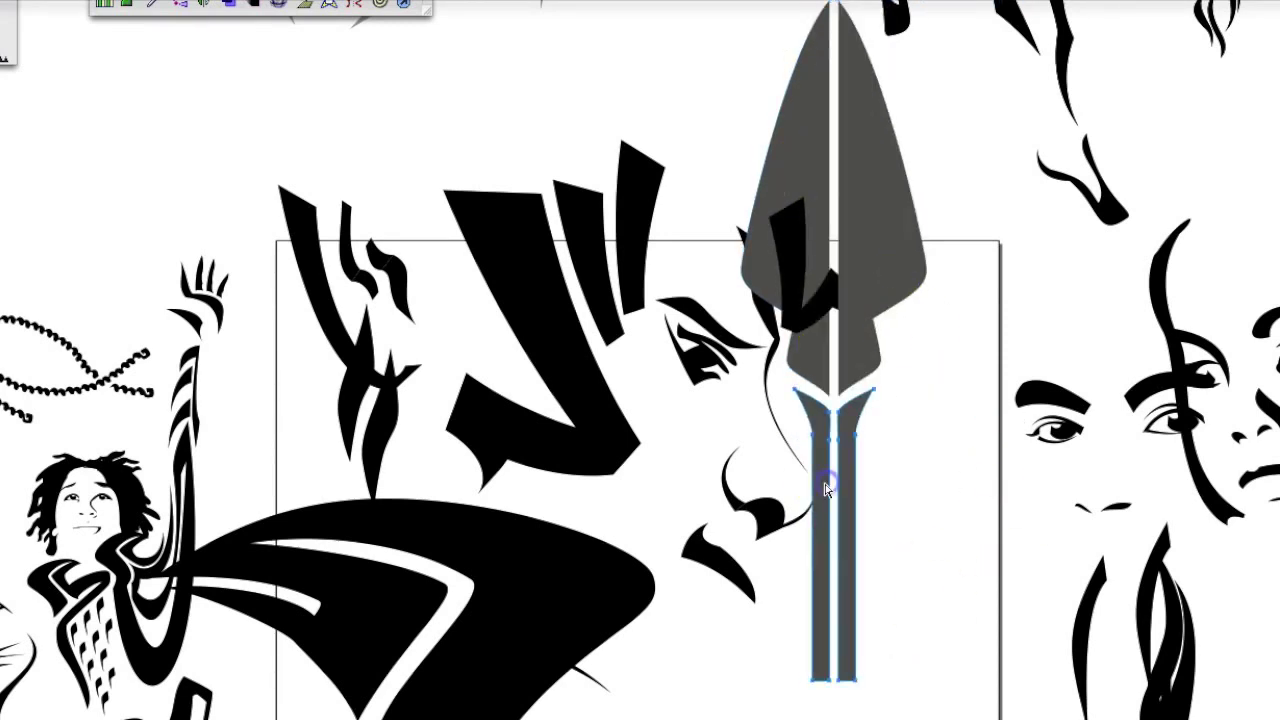
left_click_drag(820, 457, 906, 371)
left_click(1023, 249)
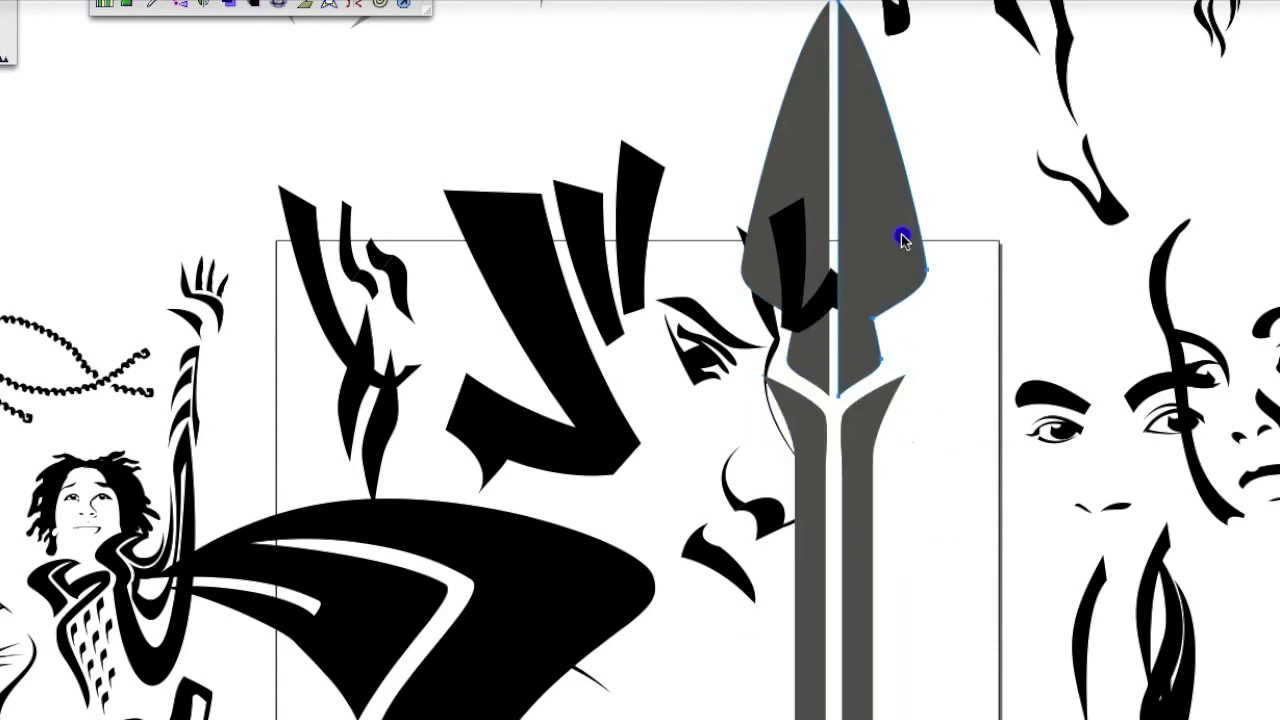
- Rotate the spearhead diagonally across the right side of the portrait
left_click(814, 366)
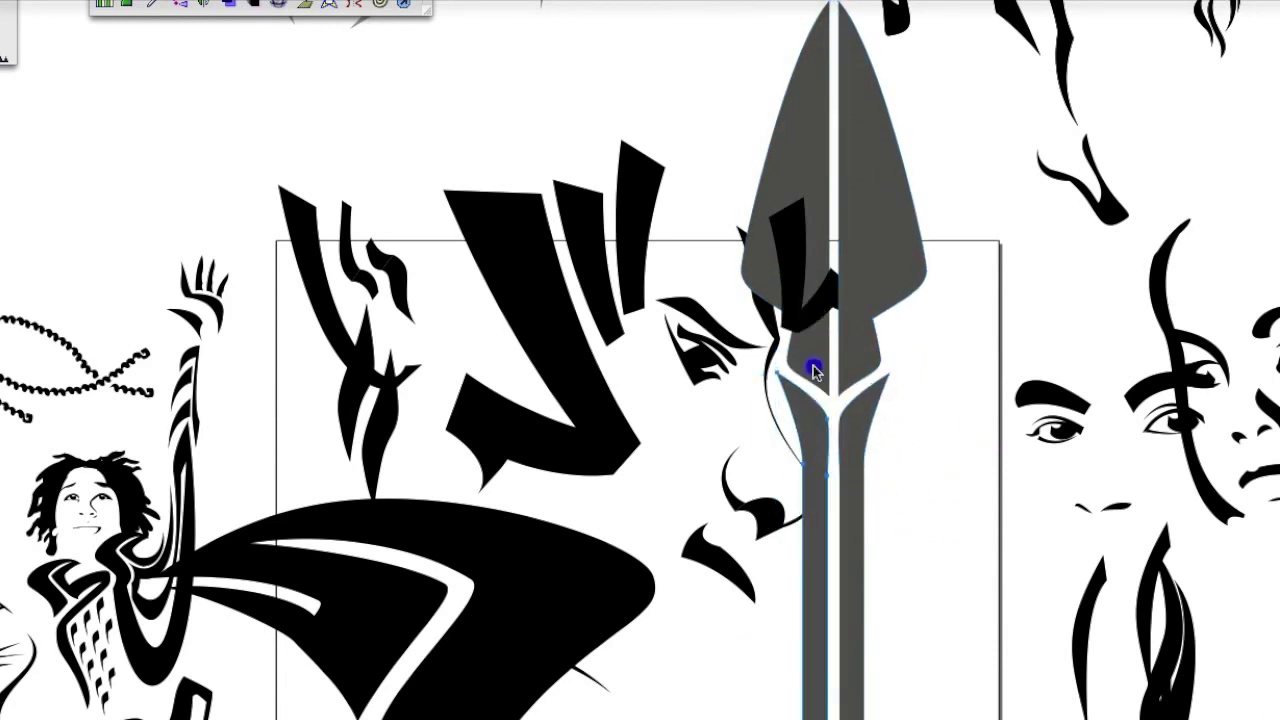
left_click_drag(808, 358, 948, 567)
key("ctrl+z")
left_click_drag(858, 228, 1094, 329)
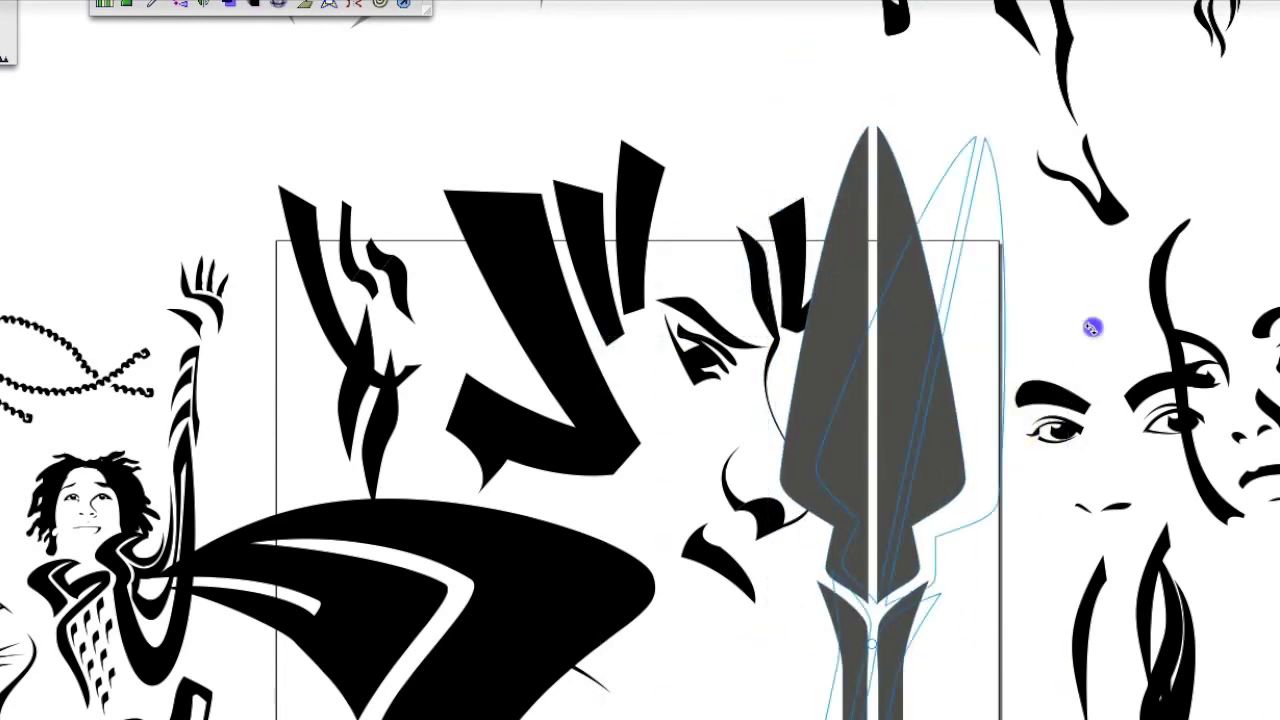
scroll(683, 457, "down", 5)
scroll(671, 529, "up", 2)
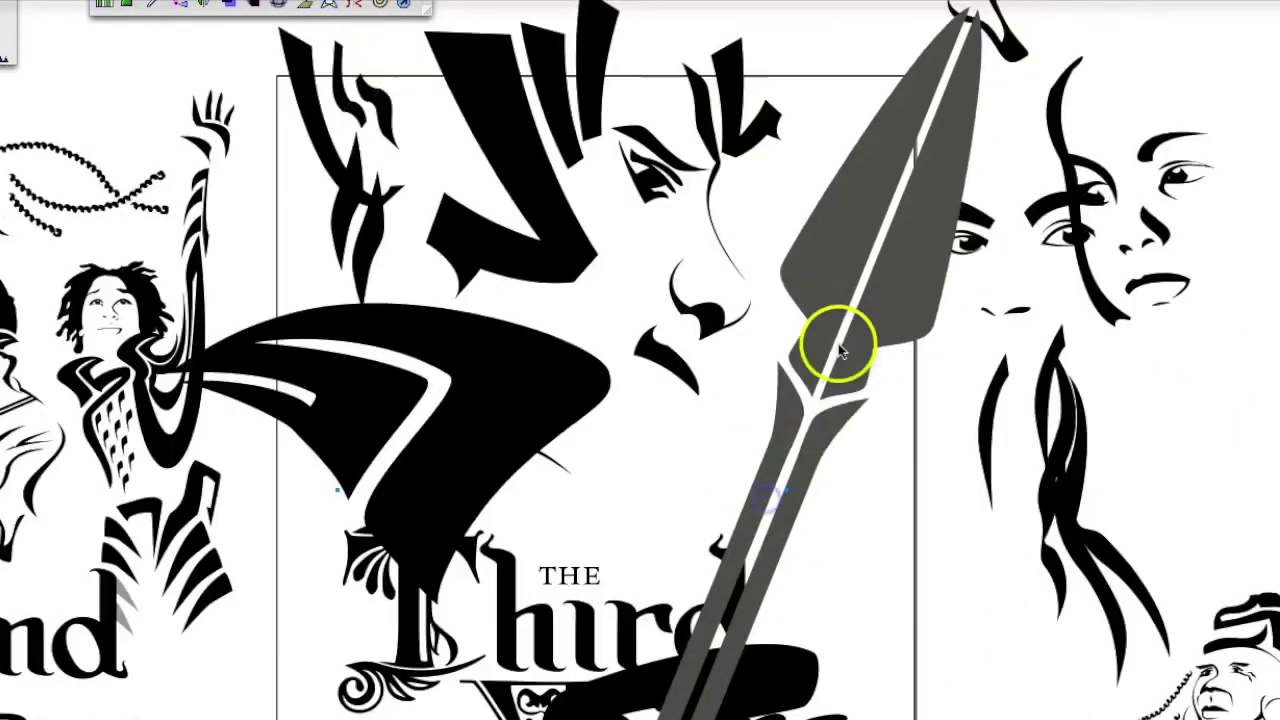
left_click_drag(829, 337, 1014, 363)
left_click(814, 286)
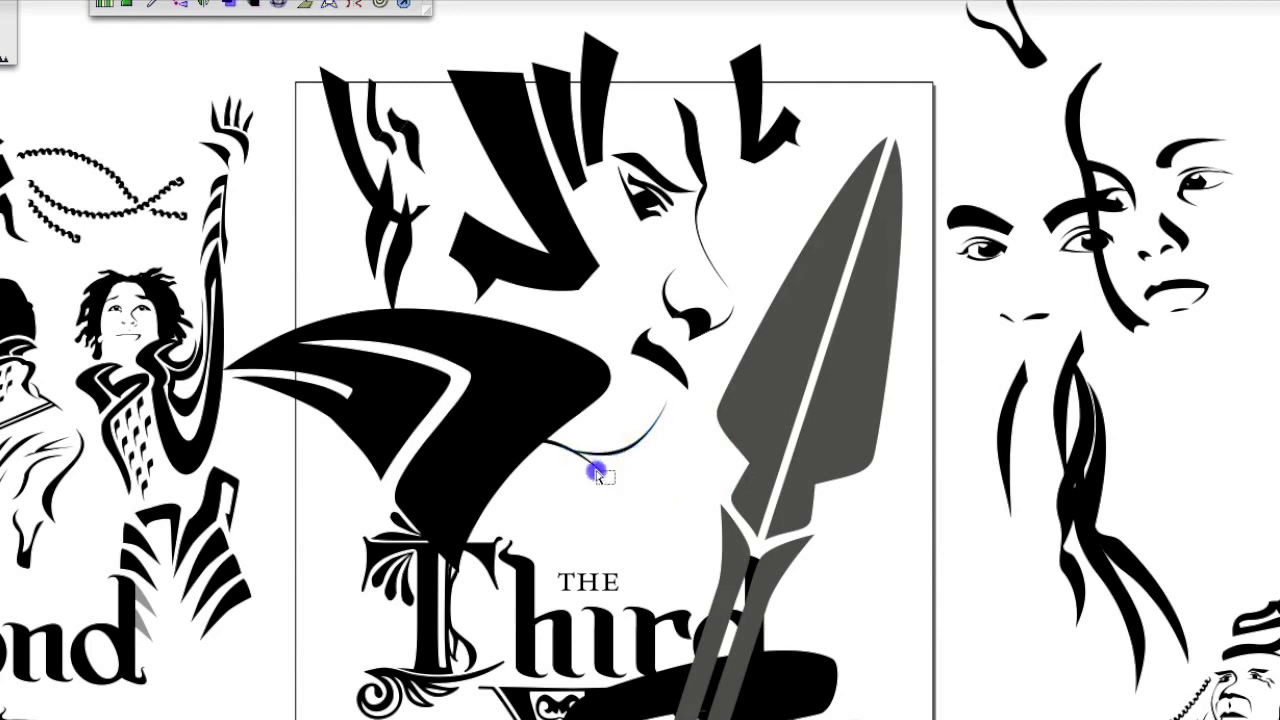
- Reshape the central face's mouth and drag a hair strand and the black swoosh onto it
left_click_drag(646, 449, 620, 463)
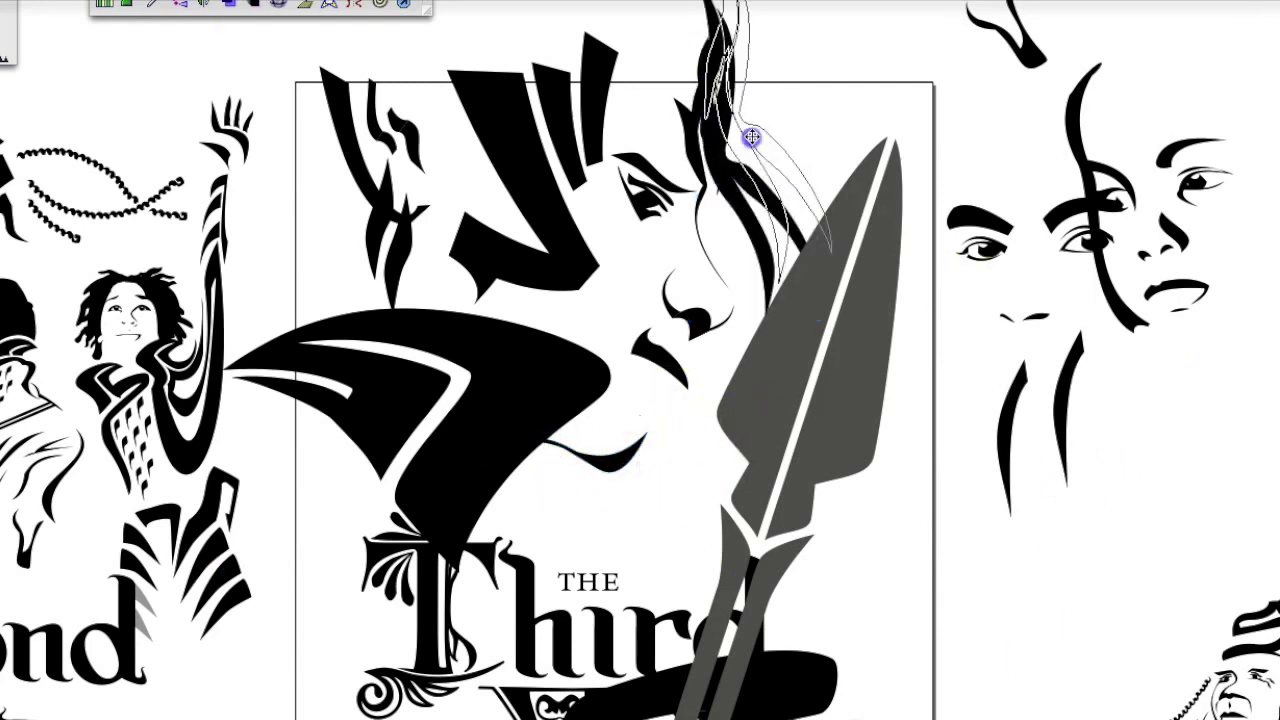
left_click_drag(720, 80, 740, 160)
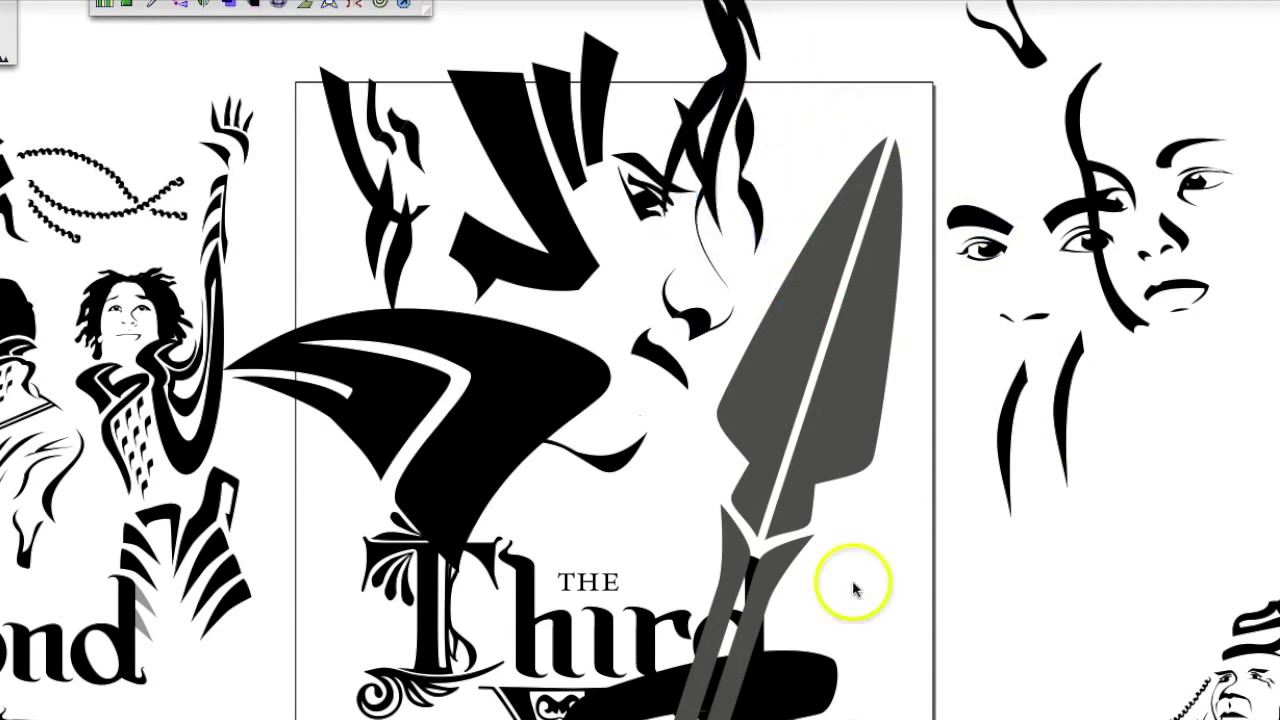
left_click_drag(852, 588, 706, 630)
left_click_drag(714, 109, 730, 182)
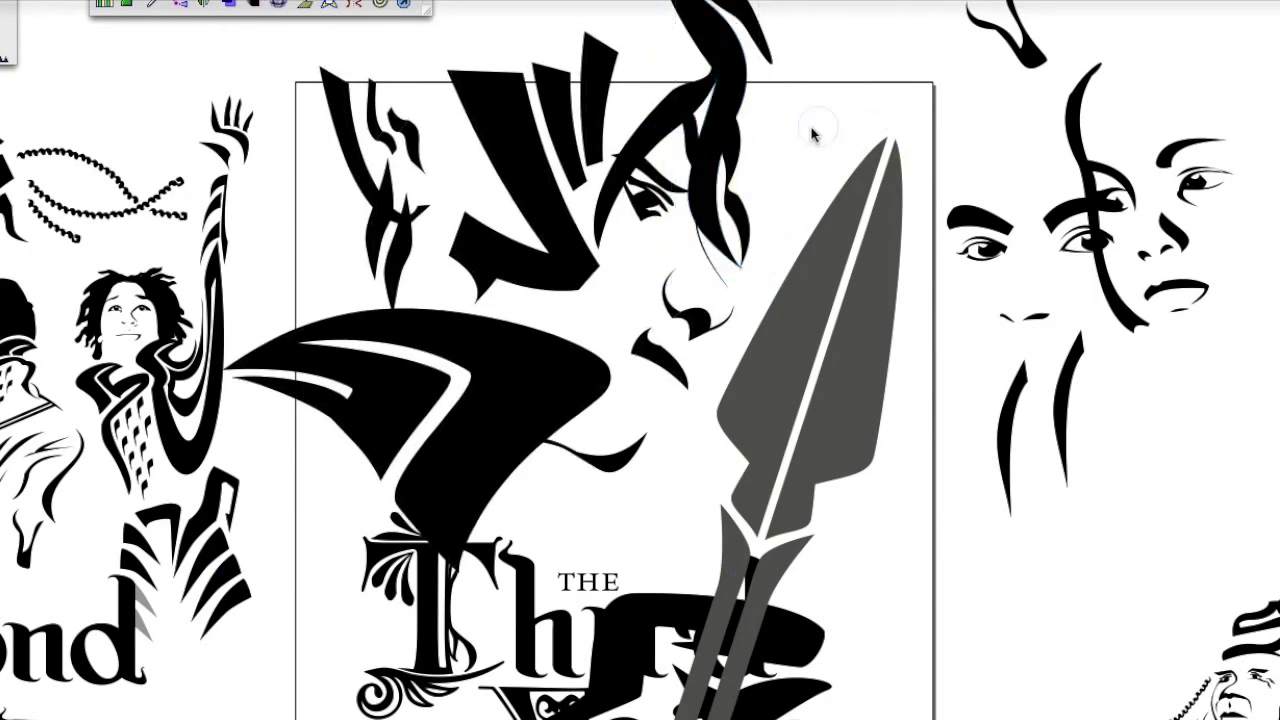
- Pull the hair strand's points into place beside the face and move the title artwork off to the right
left_click(634, 214)
left_click(820, 134)
left_click(758, 133)
left_click_drag(746, 80, 745, 243)
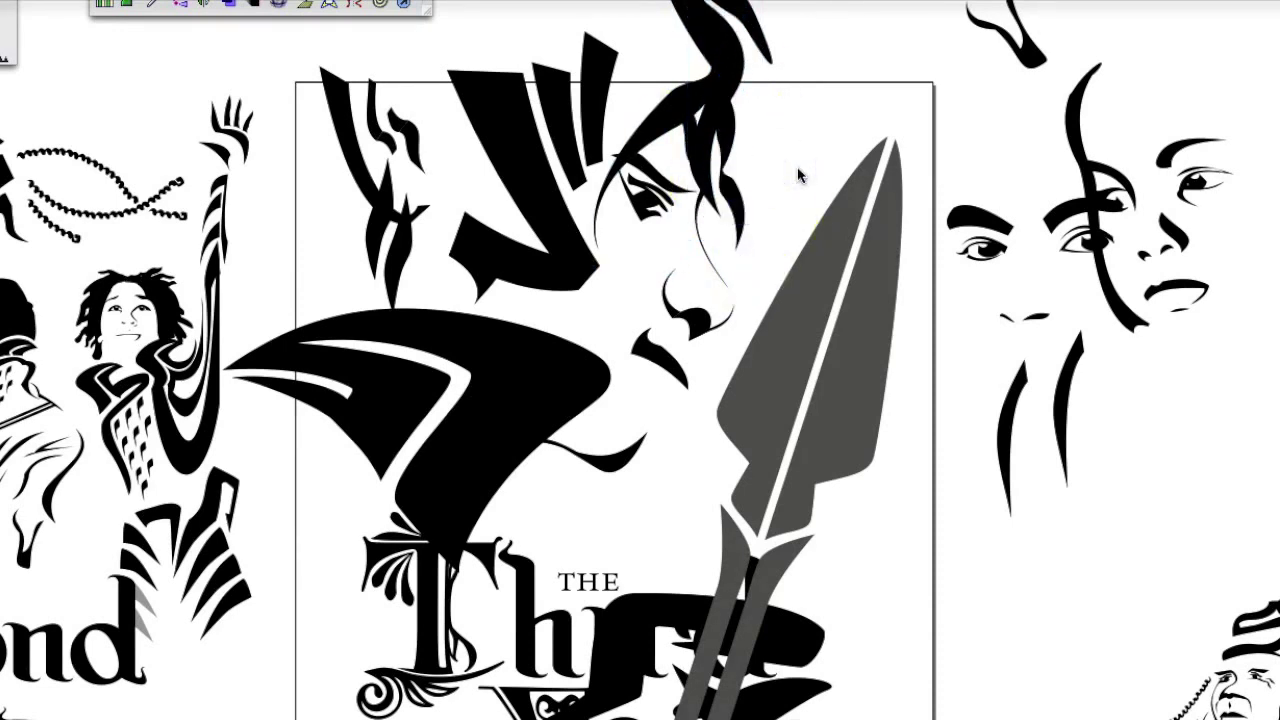
left_click_drag(760, 96, 762, 143)
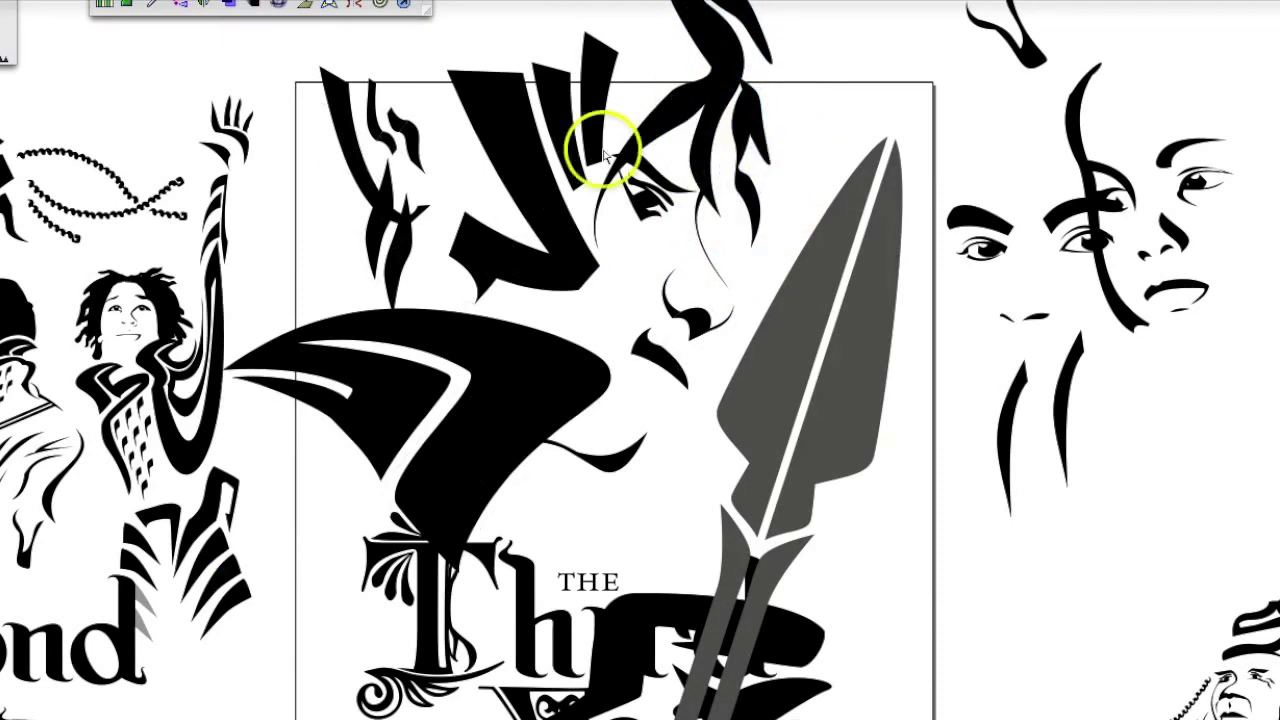
left_click_drag(440, 600, 1082, 582)
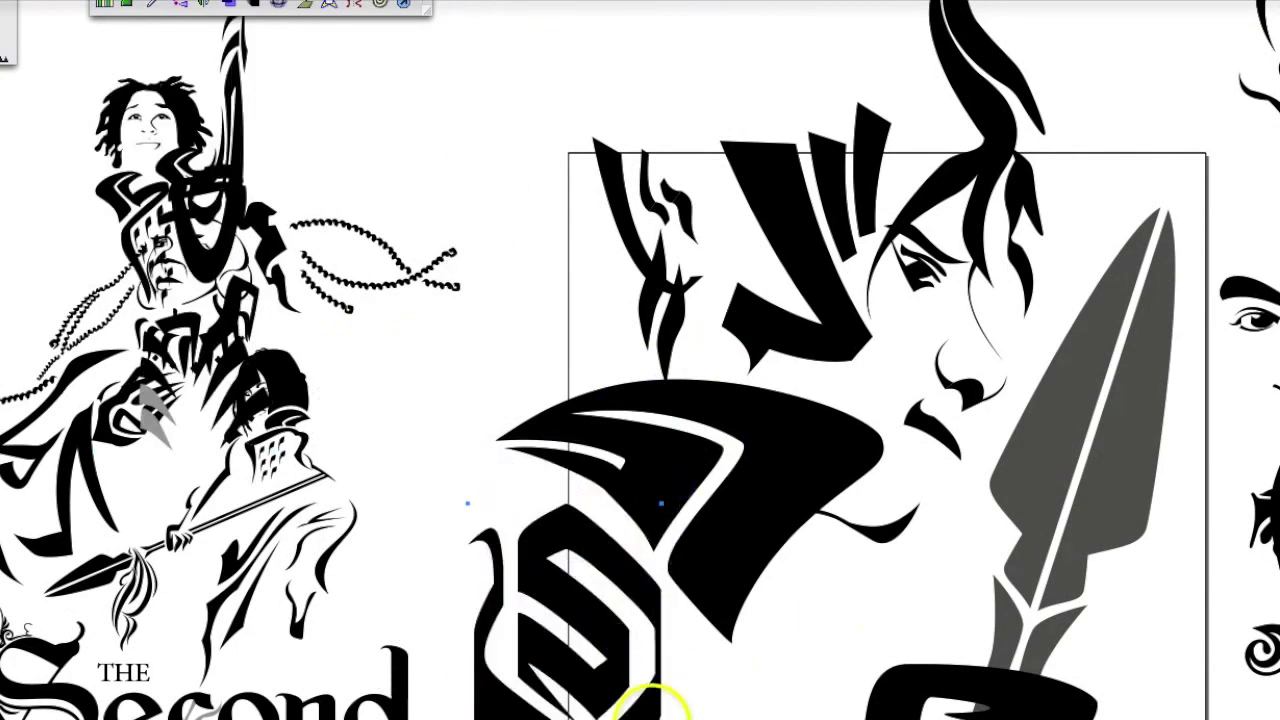
- Bring the S emblem and black hook stroke up under the crow helmet
left_click(749, 551)
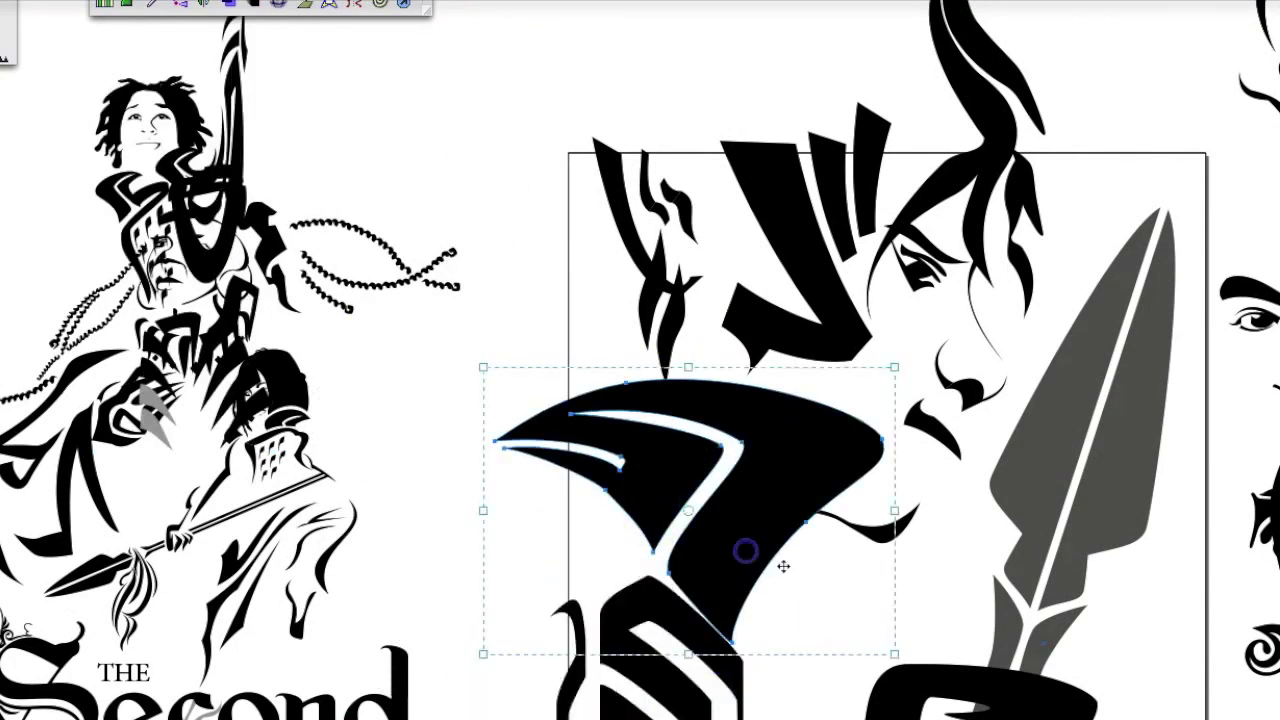
scroll(874, 506, "down", 3)
left_click(706, 437)
left_click(693, 500)
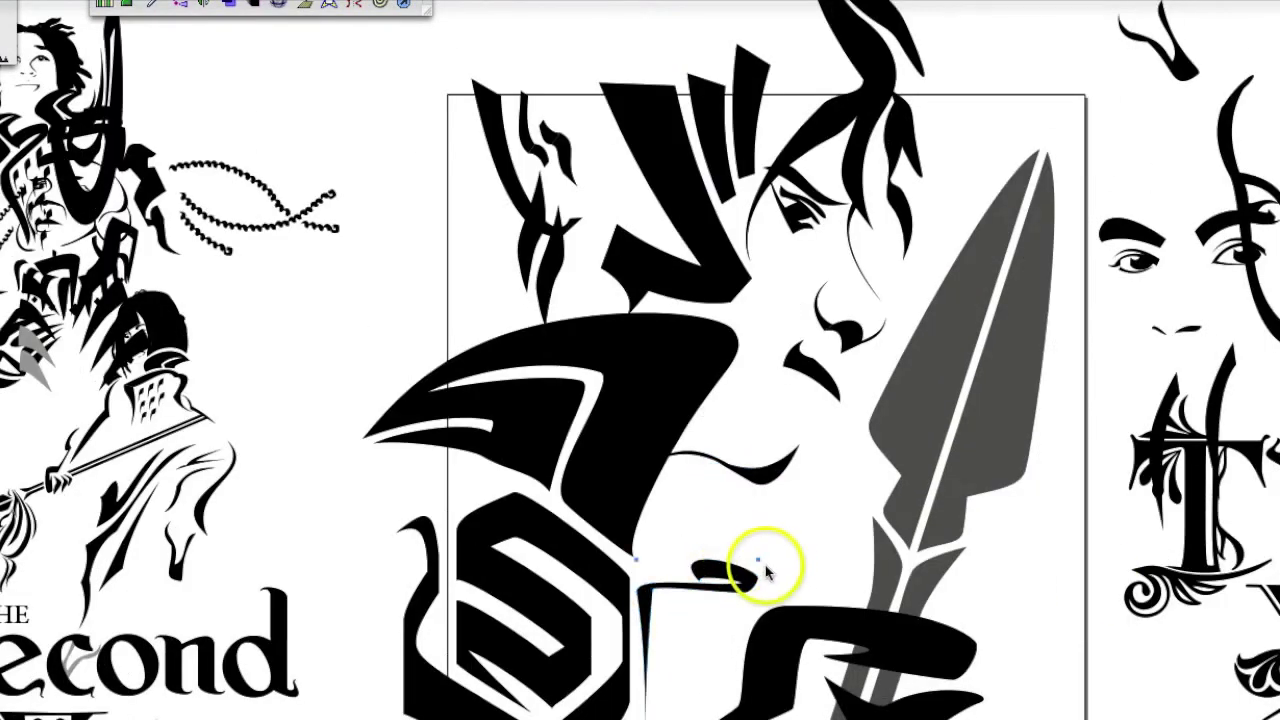
mouse_move(780, 571)
left_mouse_down()
mouse_move(298, 258)
mouse_move(778, 708)
left_mouse_up()
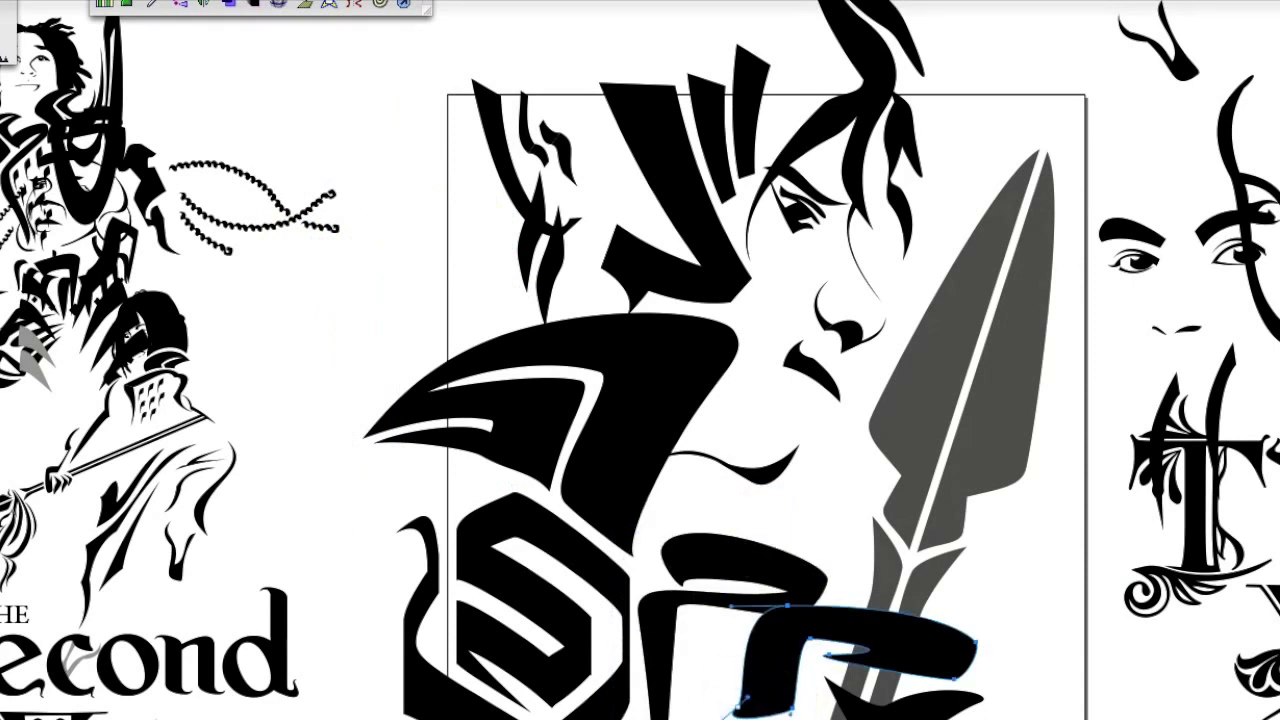
left_click_drag(748, 707, 719, 564)
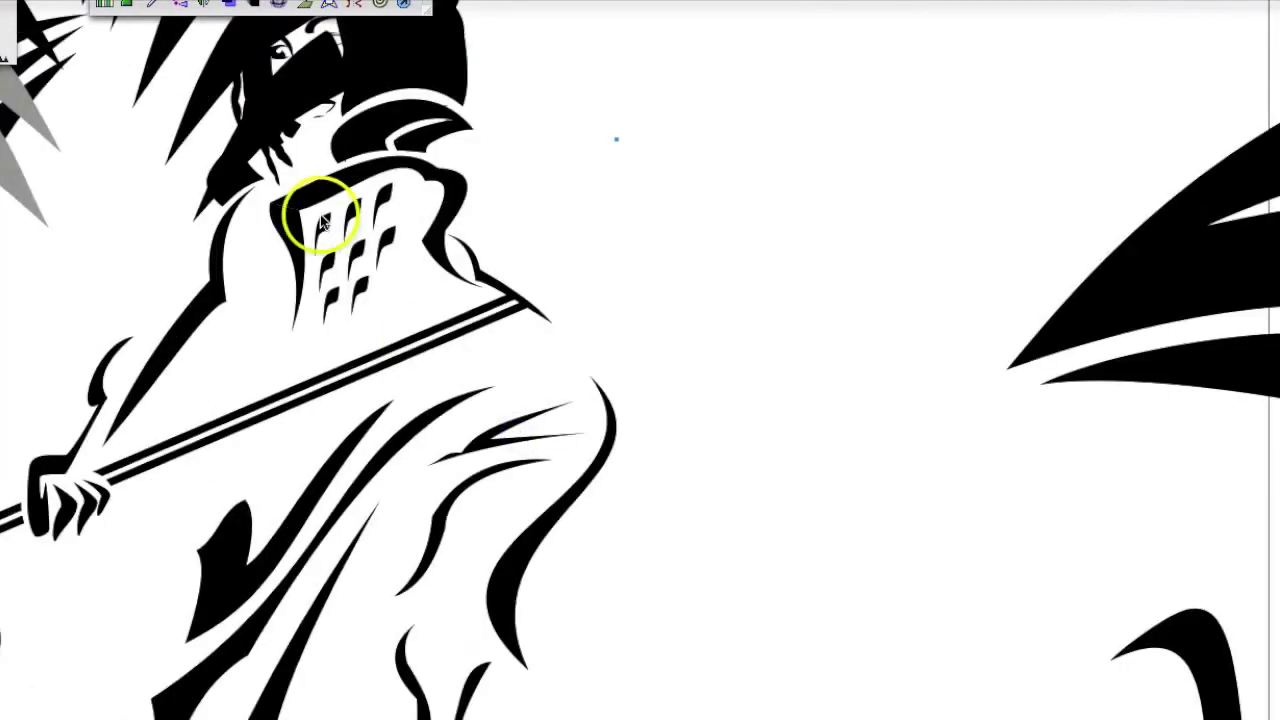
- Move the dotted armour pattern onto the cover and a dark stroke onto the spear
left_click(425, 208)
left_click_drag(323, 236, 637, 383)
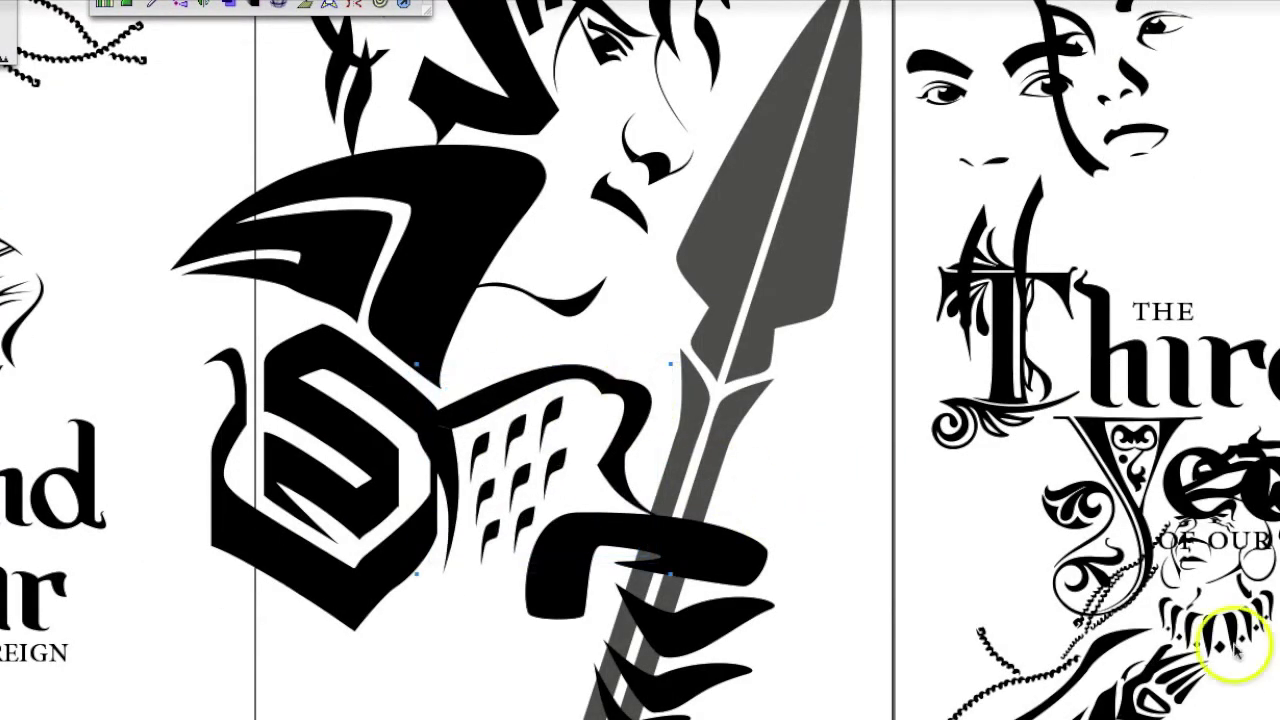
key("ctrl+minus")
mouse_move(1137, 329)
left_mouse_down()
mouse_move(915, 378)
mouse_move(955, 238)
left_mouse_up()
- Reshape the white crack lines on the spear
left_click(1049, 451)
left_click(942, 296)
left_click_drag(1068, 128, 1079, 290)
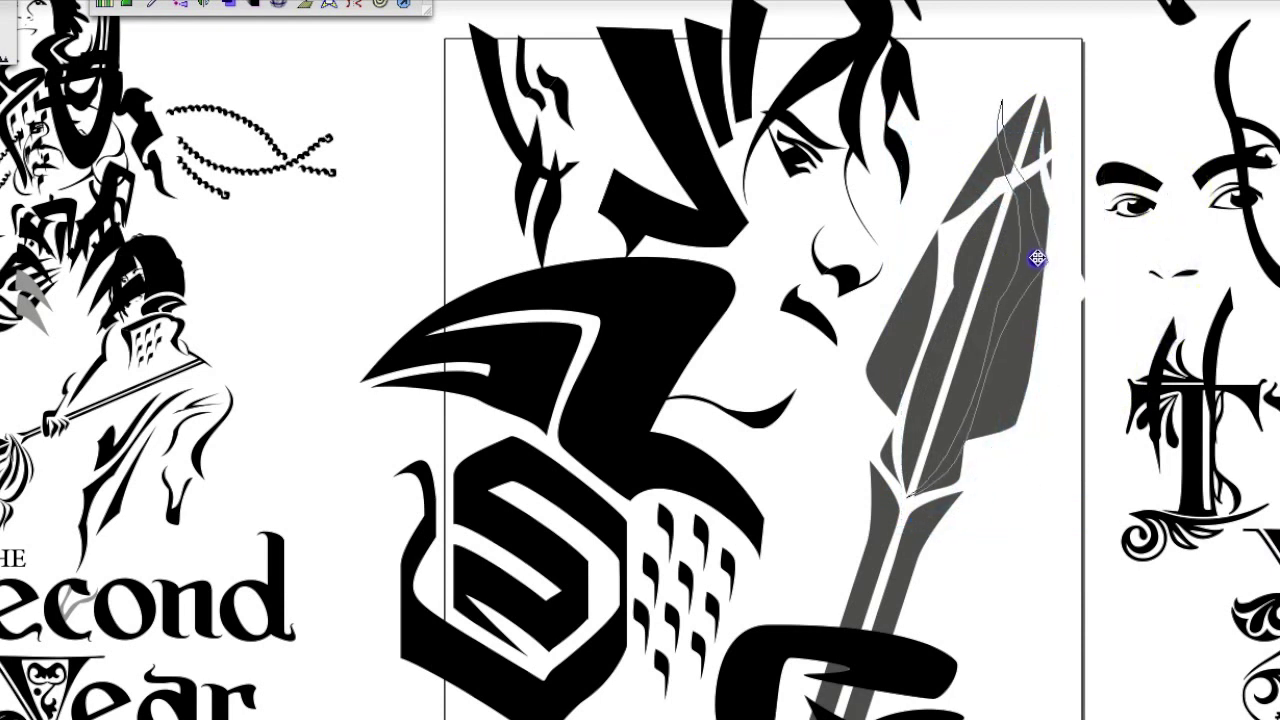
left_click(1037, 258)
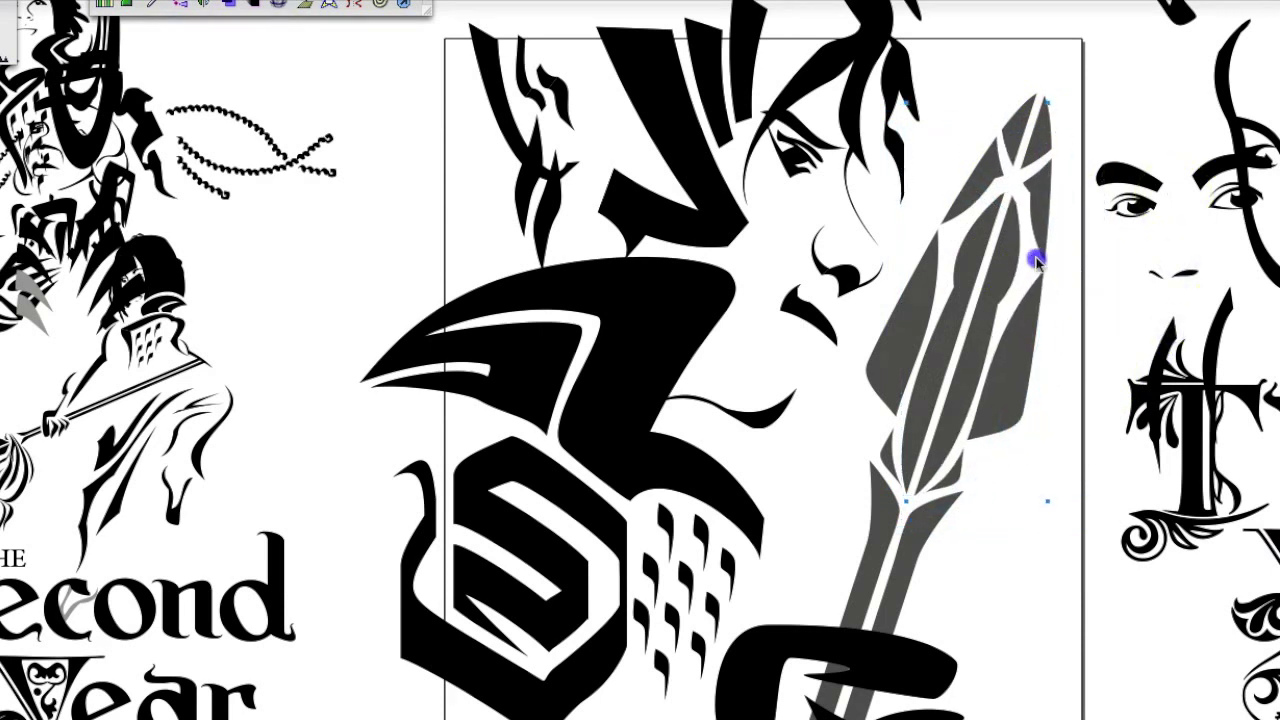
left_click(1085, 225)
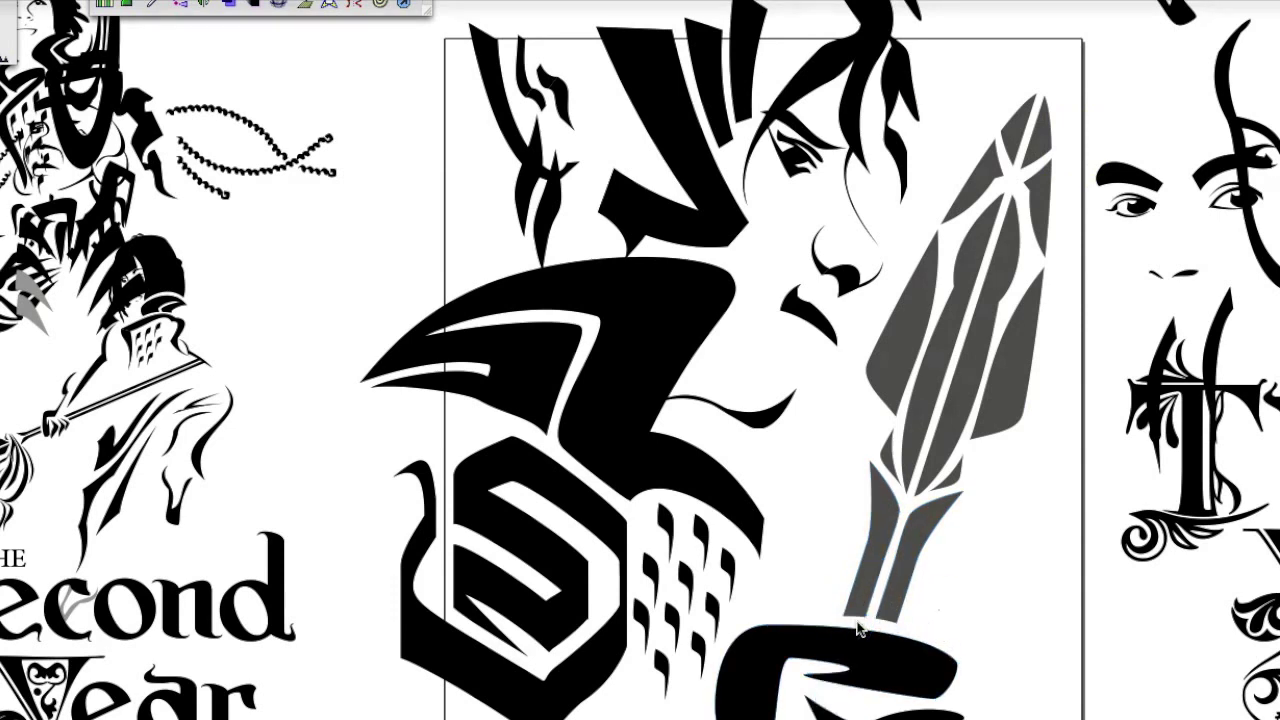
- Paste a spear-tip copy at the spear's lower end and move the hair up to meet it
scroll(857, 628, "up", 2)
key("ctrl+v")
left_click_drag(490, 333, 1003, 530)
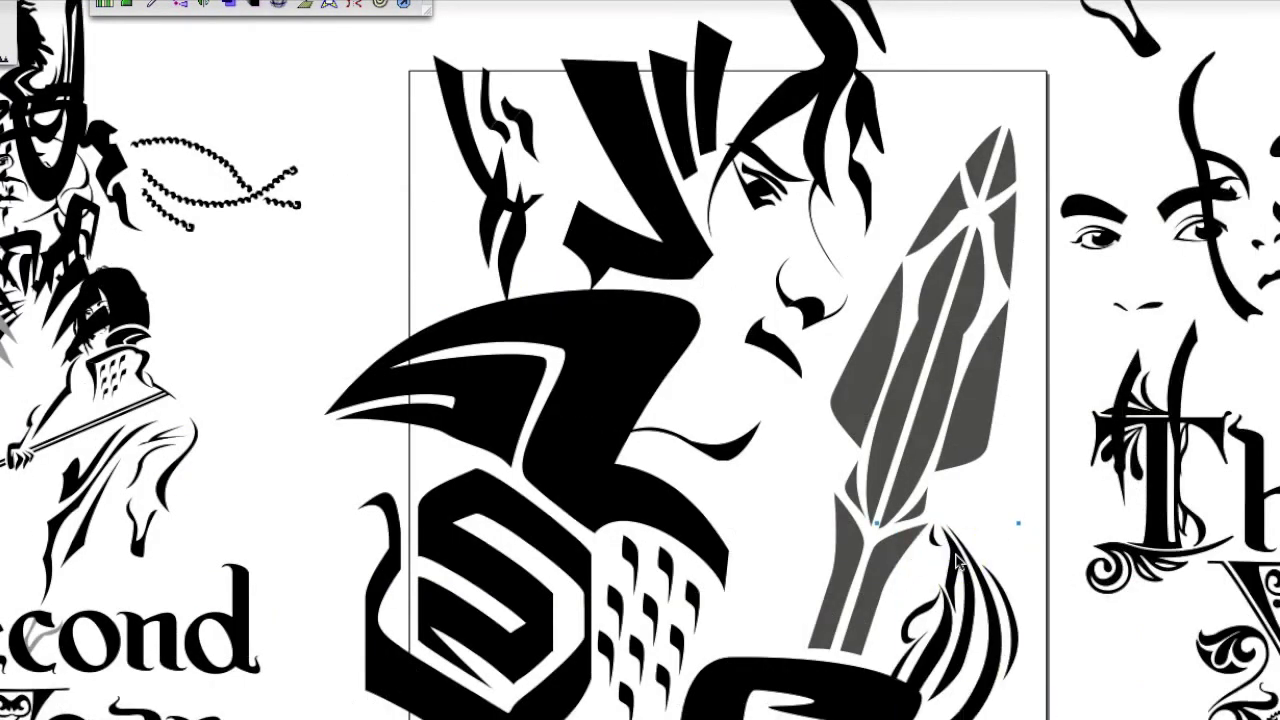
scroll(1003, 530, "up", 5)
left_click(857, 557)
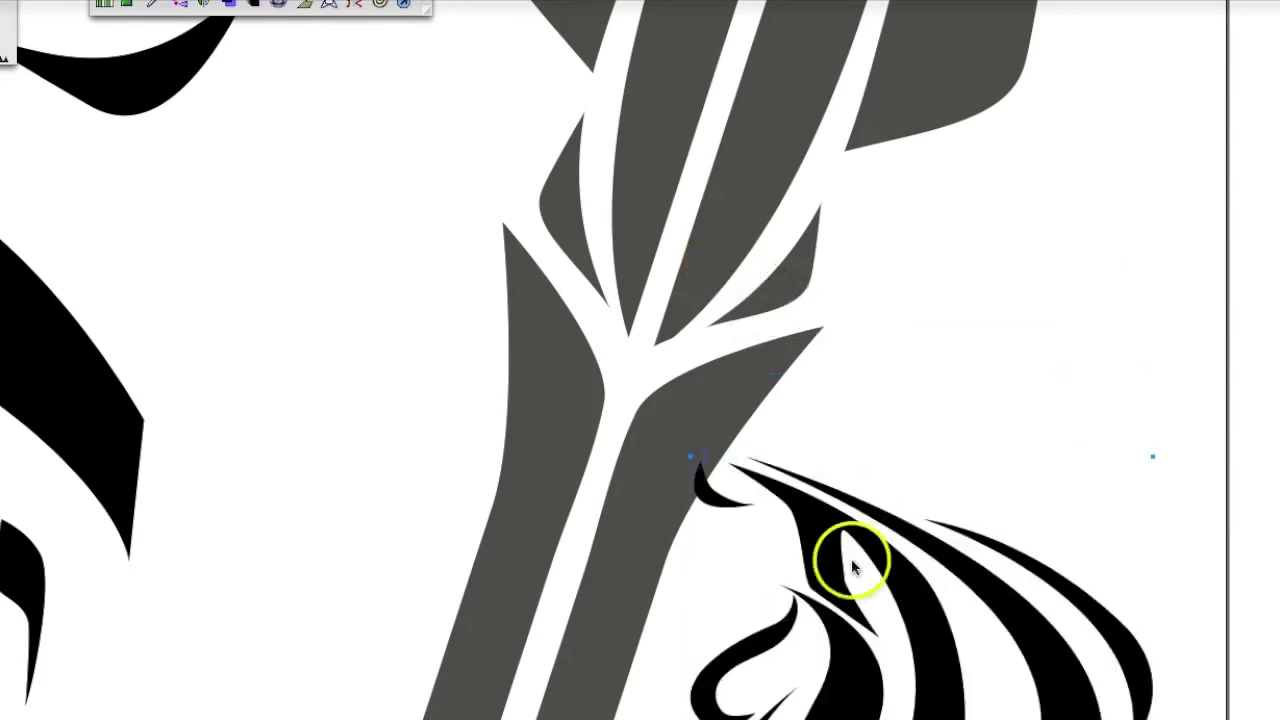
left_click_drag(775, 250, 783, 168)
left_click(814, 386)
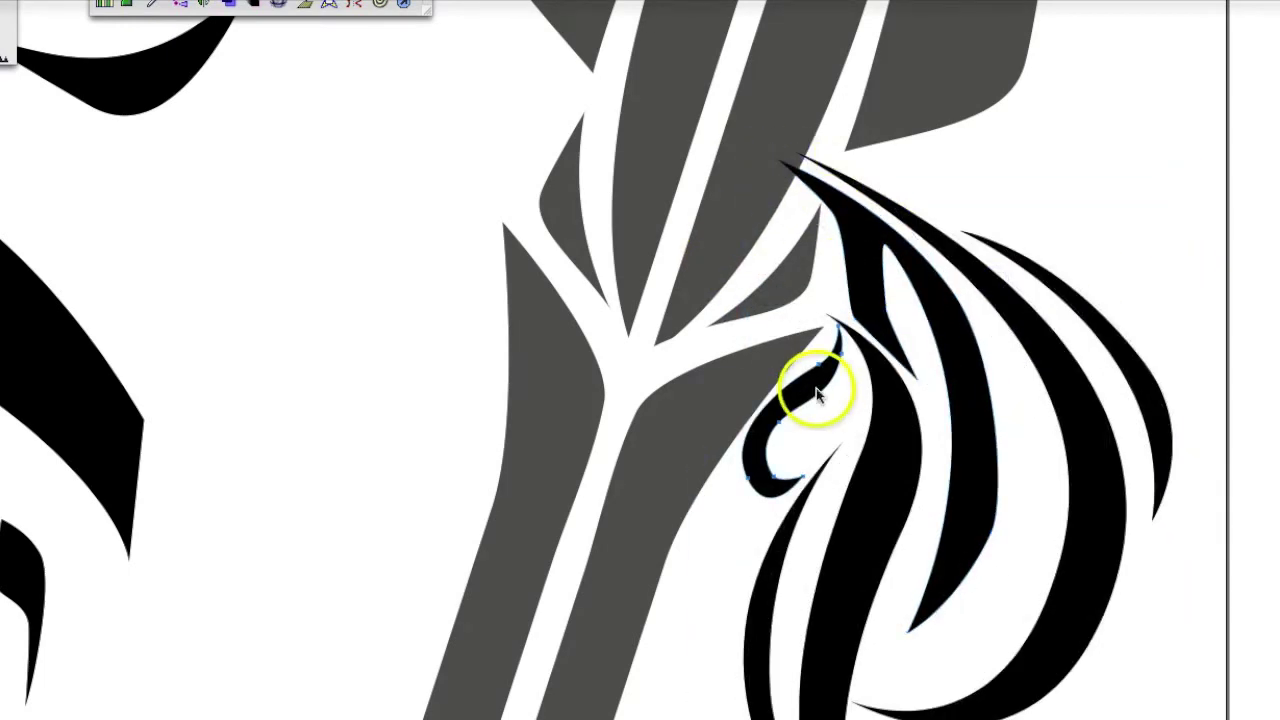
- Draw thin curved hair strokes with the Pencil wrapping over the spear shaft
scroll(913, 260, "down", 1)
scroll(913, 260, "down", 3)
left_click(948, 220)
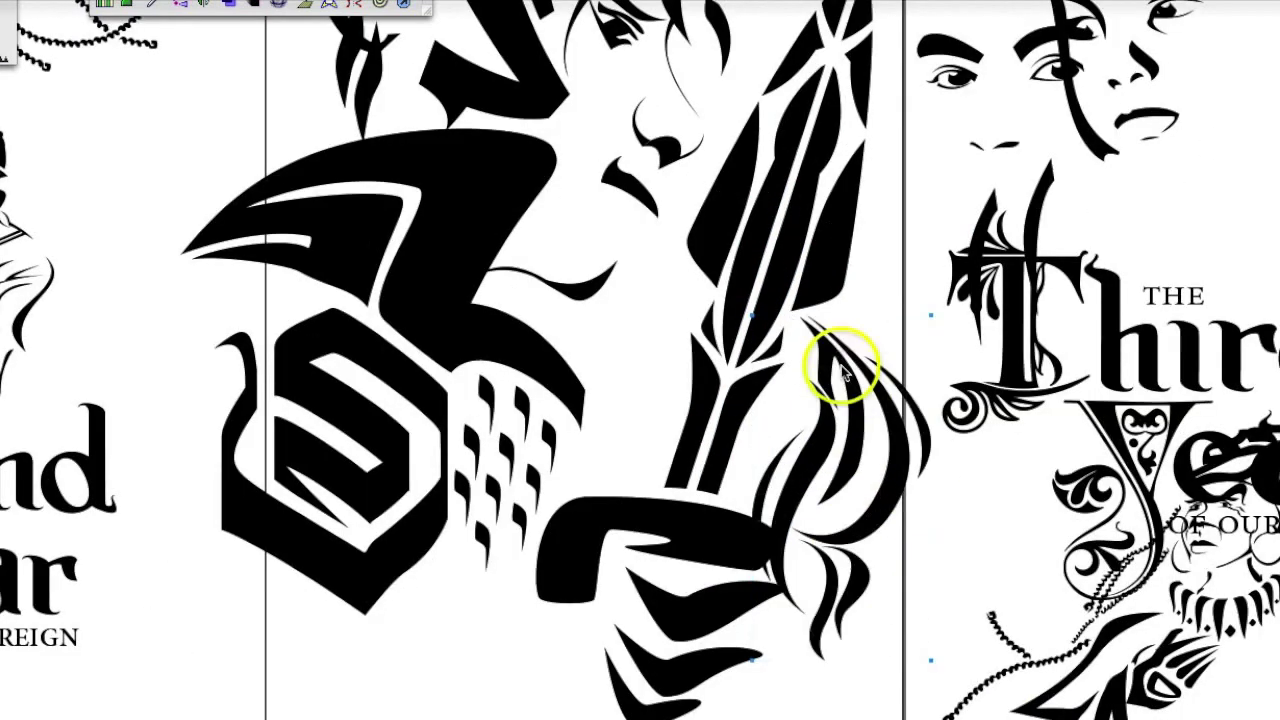
left_click_drag(835, 470, 850, 610)
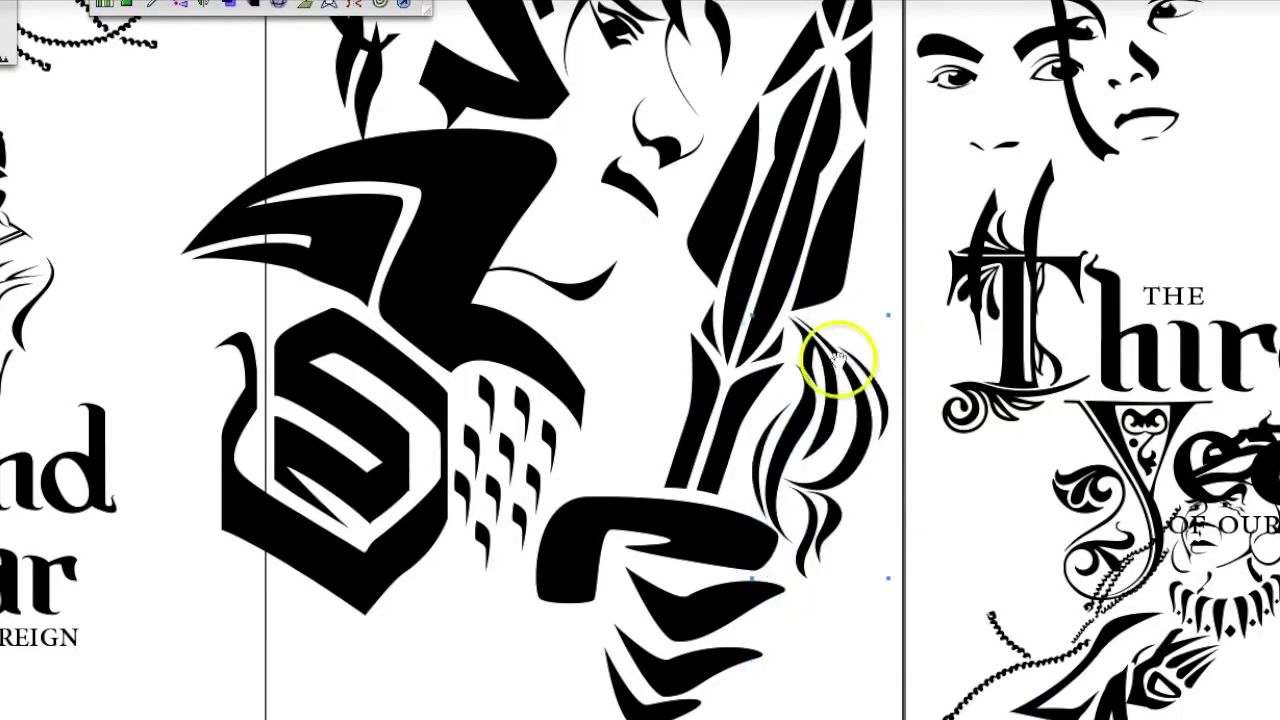
left_click_drag(833, 462, 917, 505)
mouse_move(775, 458)
left_mouse_down()
mouse_move(928, 579)
mouse_move(942, 490)
left_mouse_up()
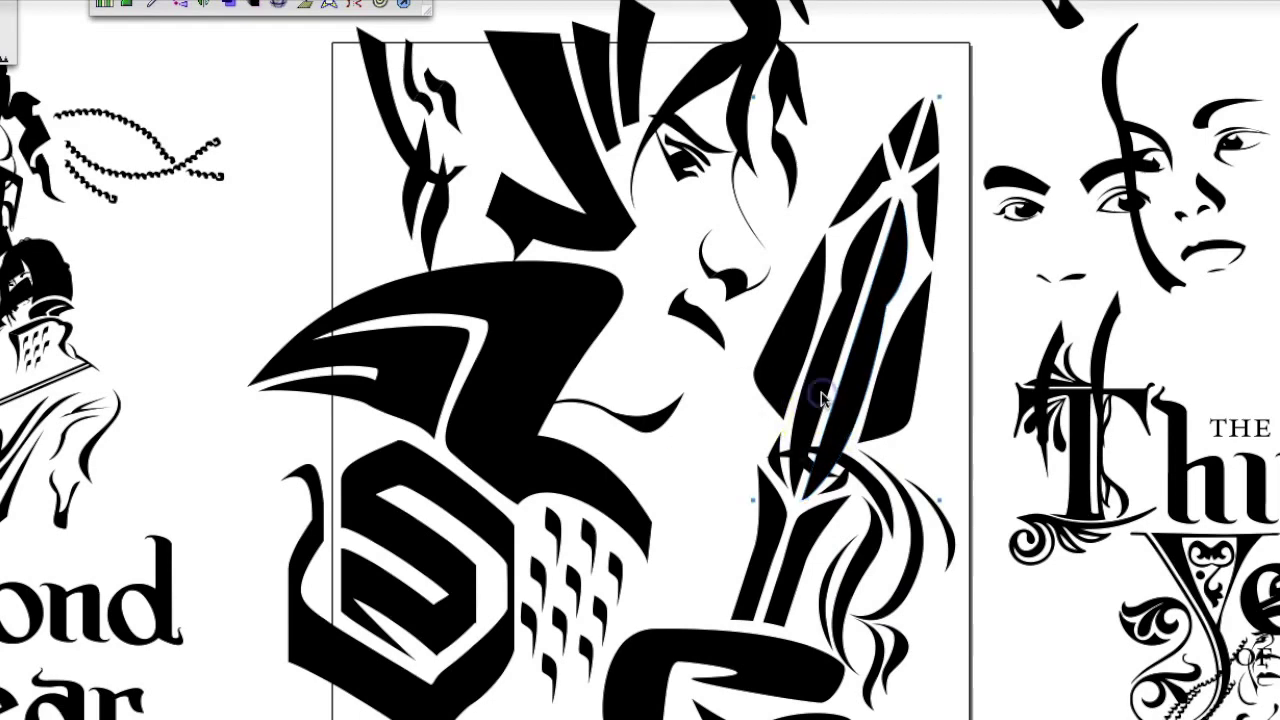
scroll(789, 440, "up", 4)
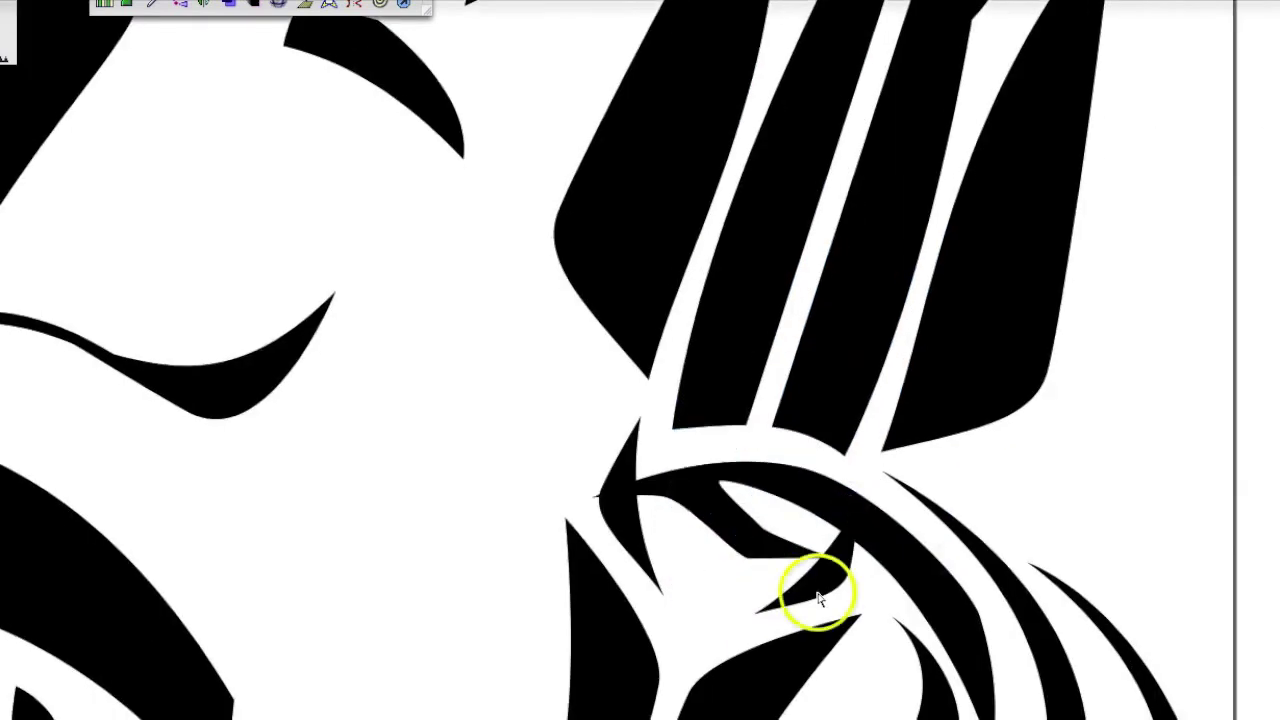
left_click_drag(634, 514, 569, 440)
scroll(826, 466, "down", 3)
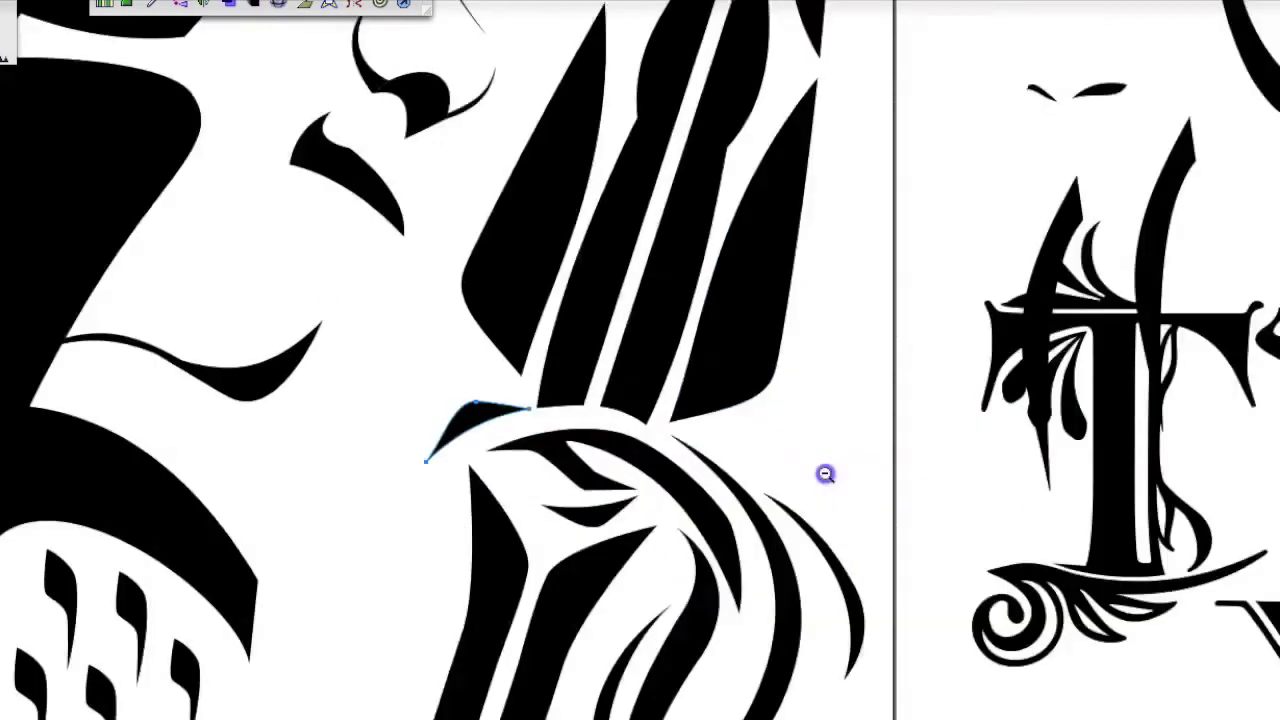
scroll(690, 556, "down", 3)
scroll(690, 556, "up", 5)
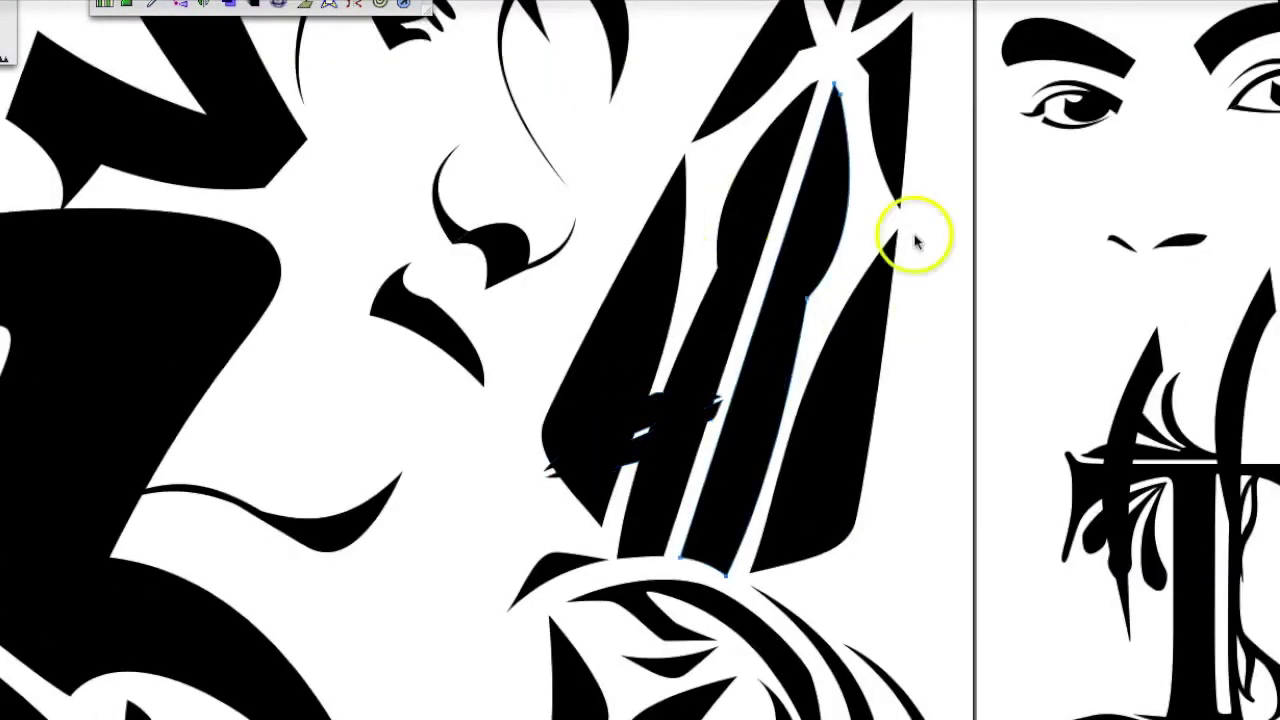
- Delete the large spear blade, then undo to restore it
left_click(757, 80)
key("Delete")
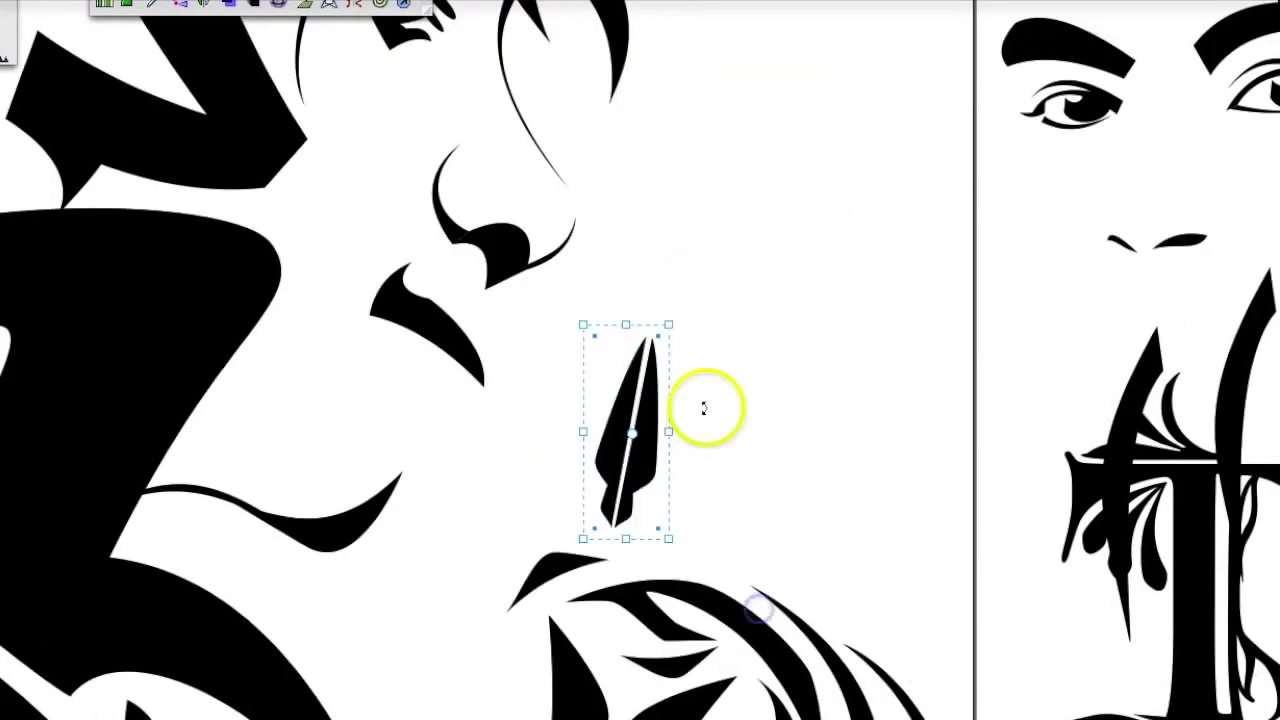
scroll(686, 543, "down", 2)
key("ctrl+z")
scroll(629, 463, "up", 2)
scroll(820, 643, "up", 1)
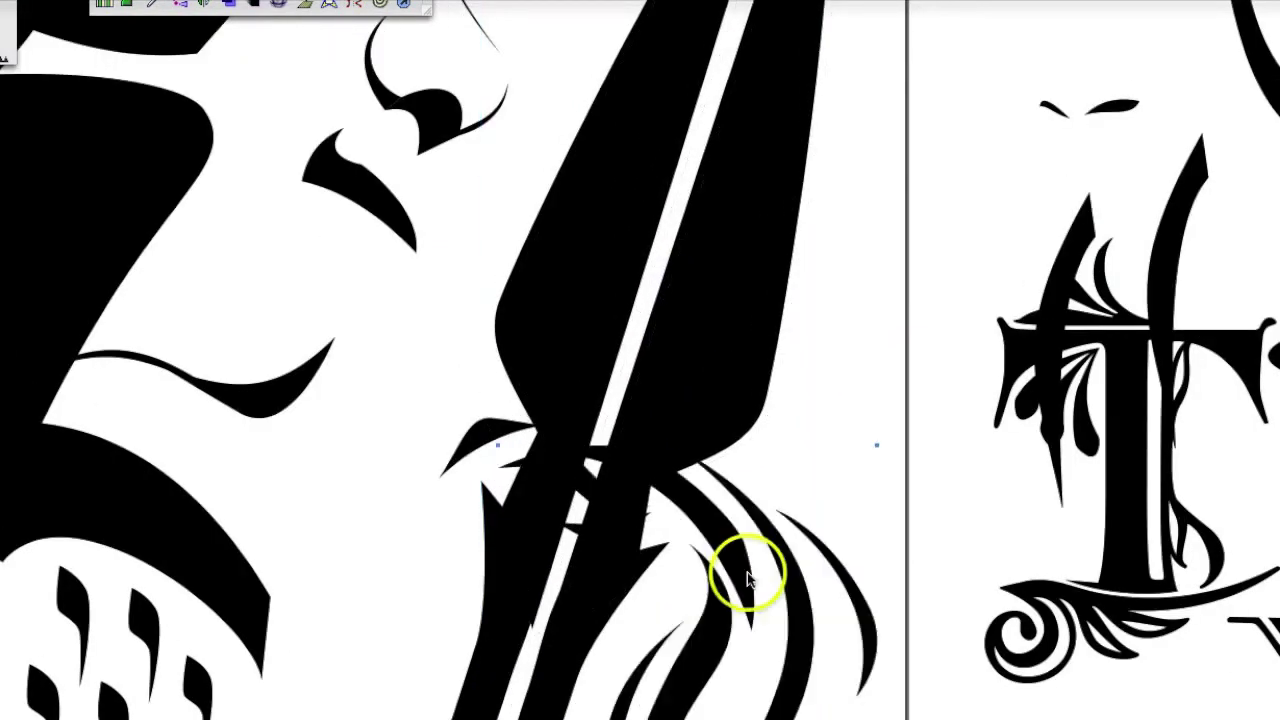
scroll(724, 593, "up", 3)
- Reposition the S emblem and the dotted armour shapes near the spear base
left_click(520, 557)
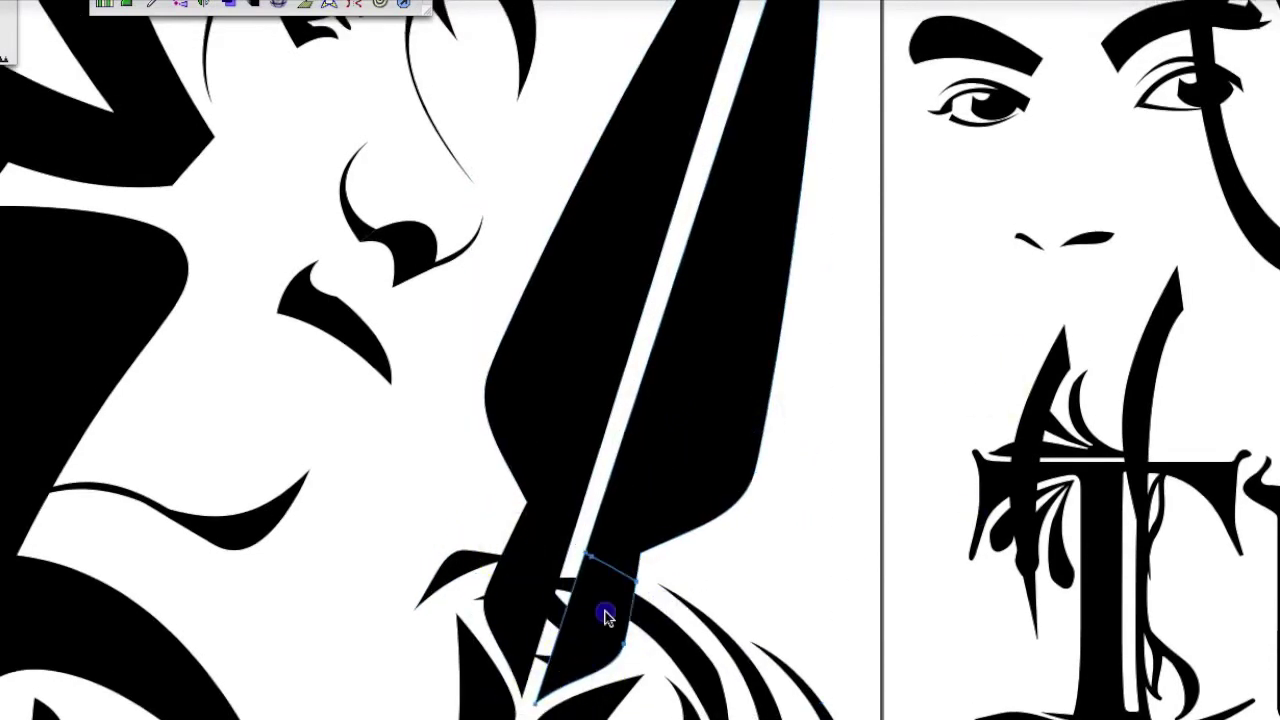
scroll(614, 571, "down", 3)
scroll(400, 457, "up", 2)
left_click_drag(338, 497, 318, 477)
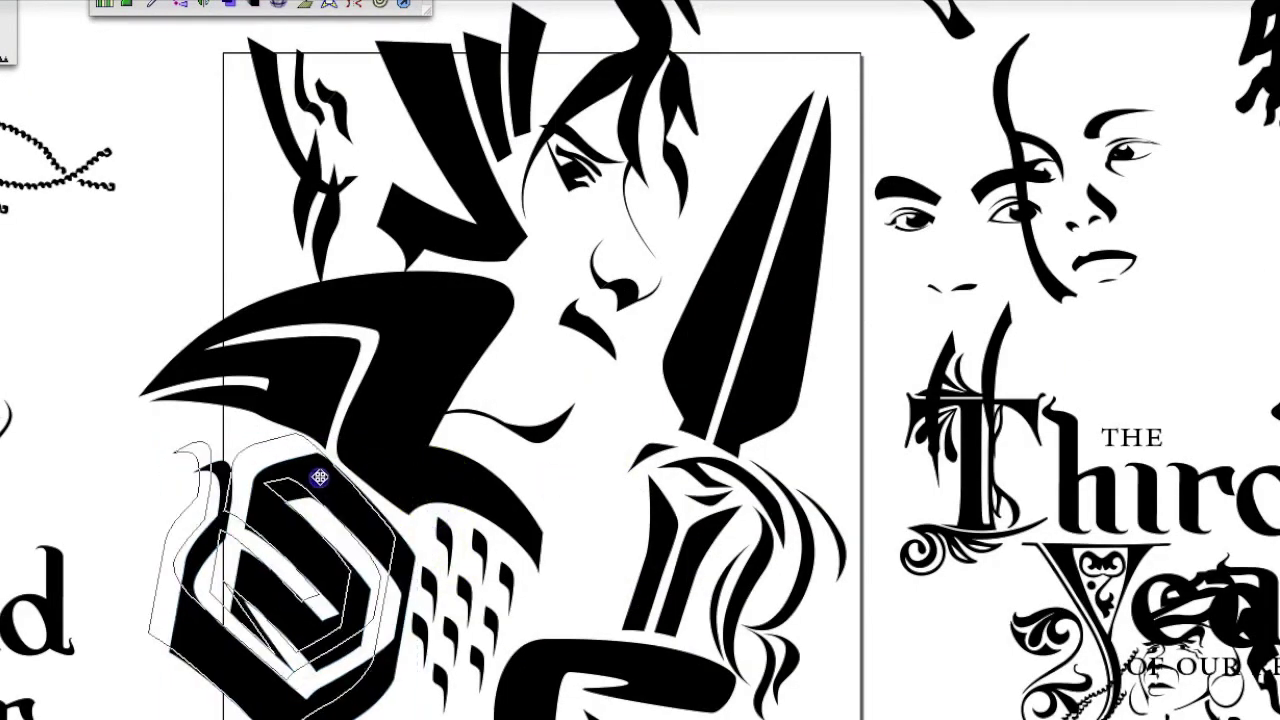
left_click(157, 409)
left_click(455, 605)
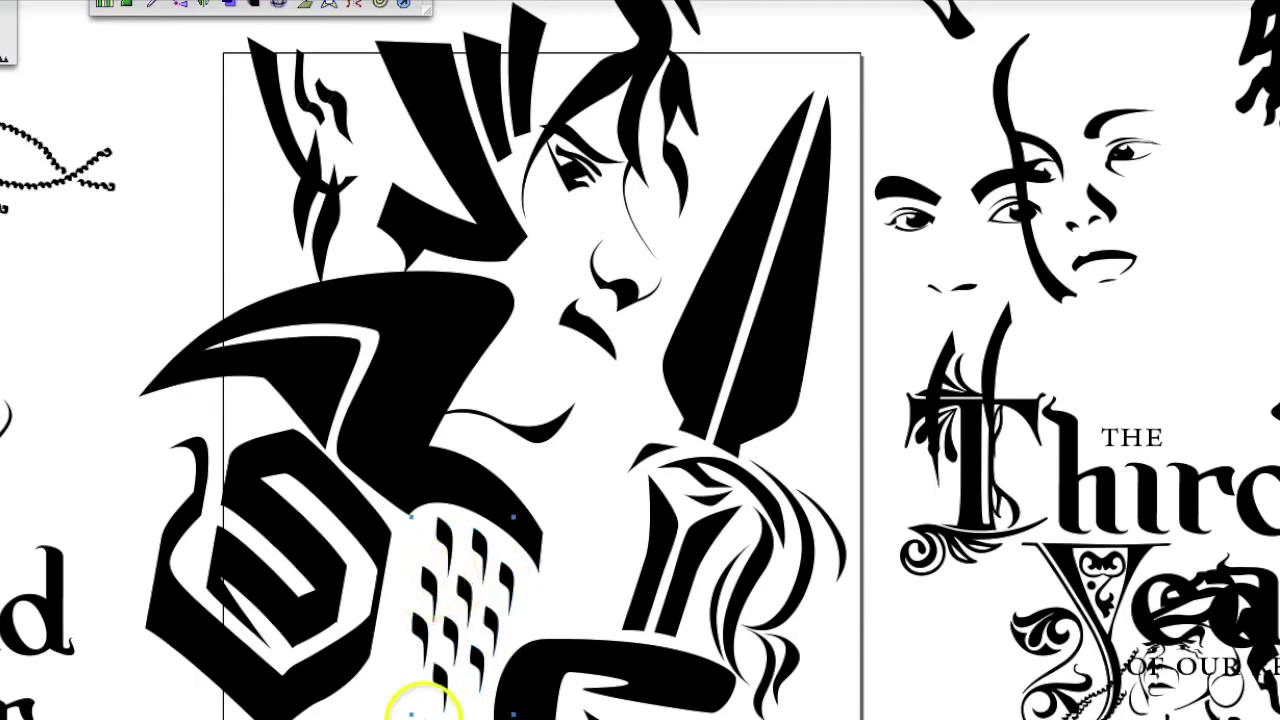
left_click_drag(420, 700, 400, 712)
left_click(280, 388)
left_click_drag(342, 474, 314, 471)
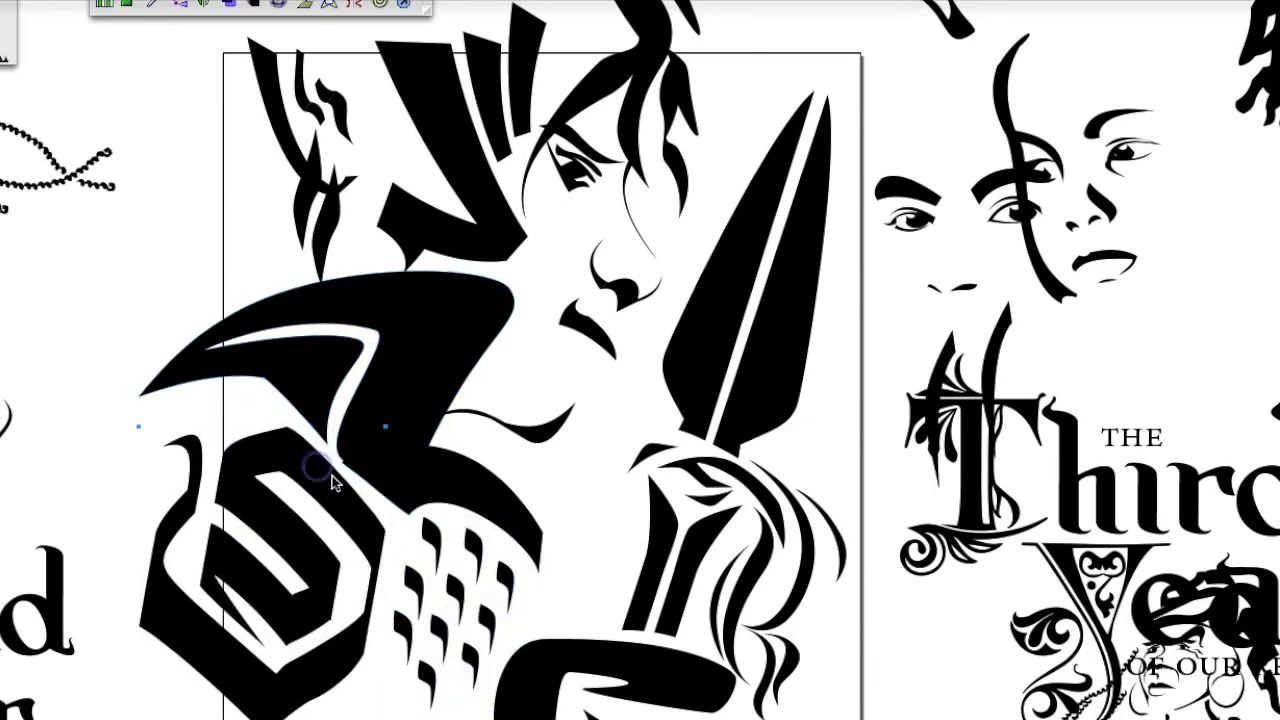
- Select the cover artwork for copying and switch to Photoshop
scroll(668, 364, "down", 2)
scroll(718, 370, "down", 3)
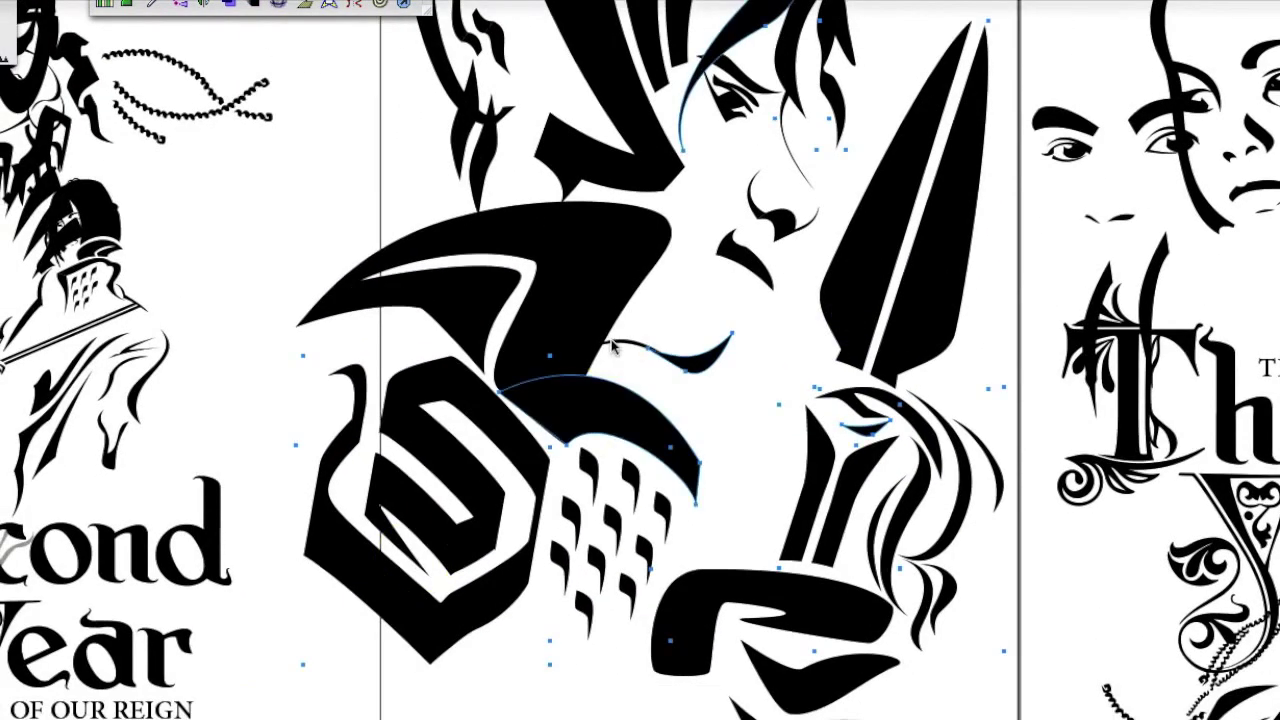
scroll(803, 114, "up", 3)
left_click(803, 114)
key("super+Tab")
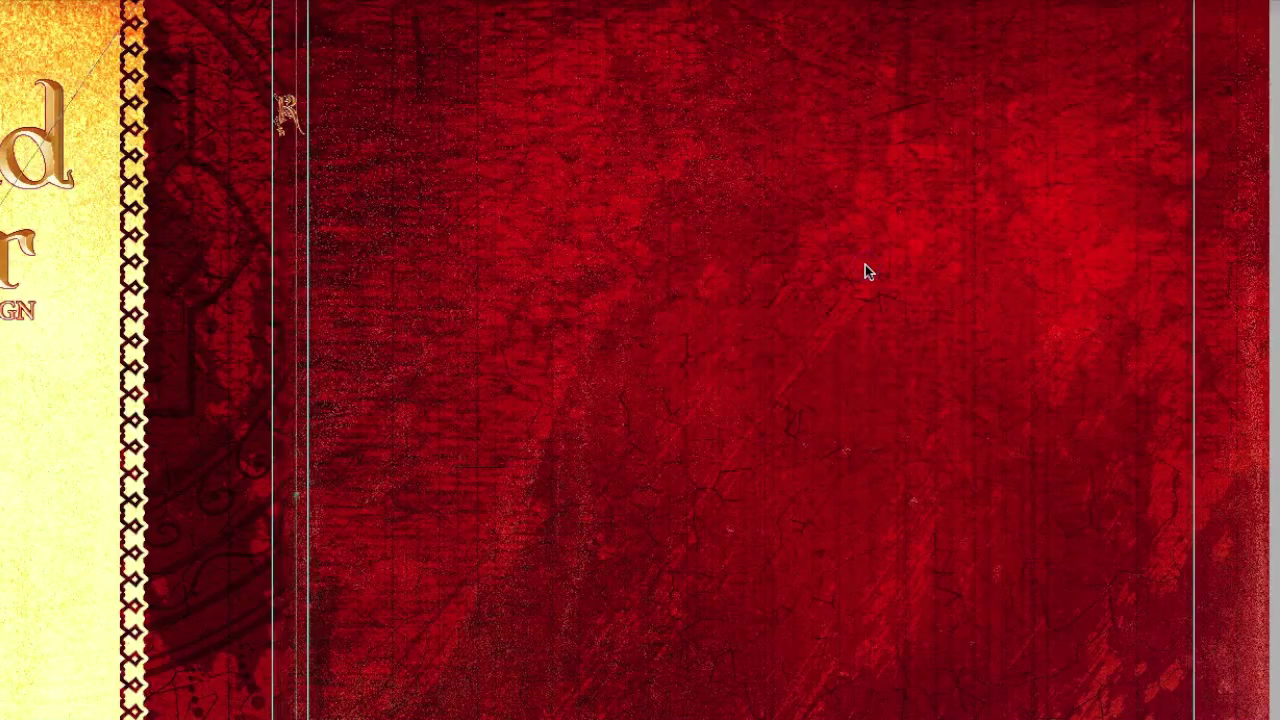
- Paste the Illustrator artwork onto the red Photoshop cover and commit its enlarged placement
key("super+v")
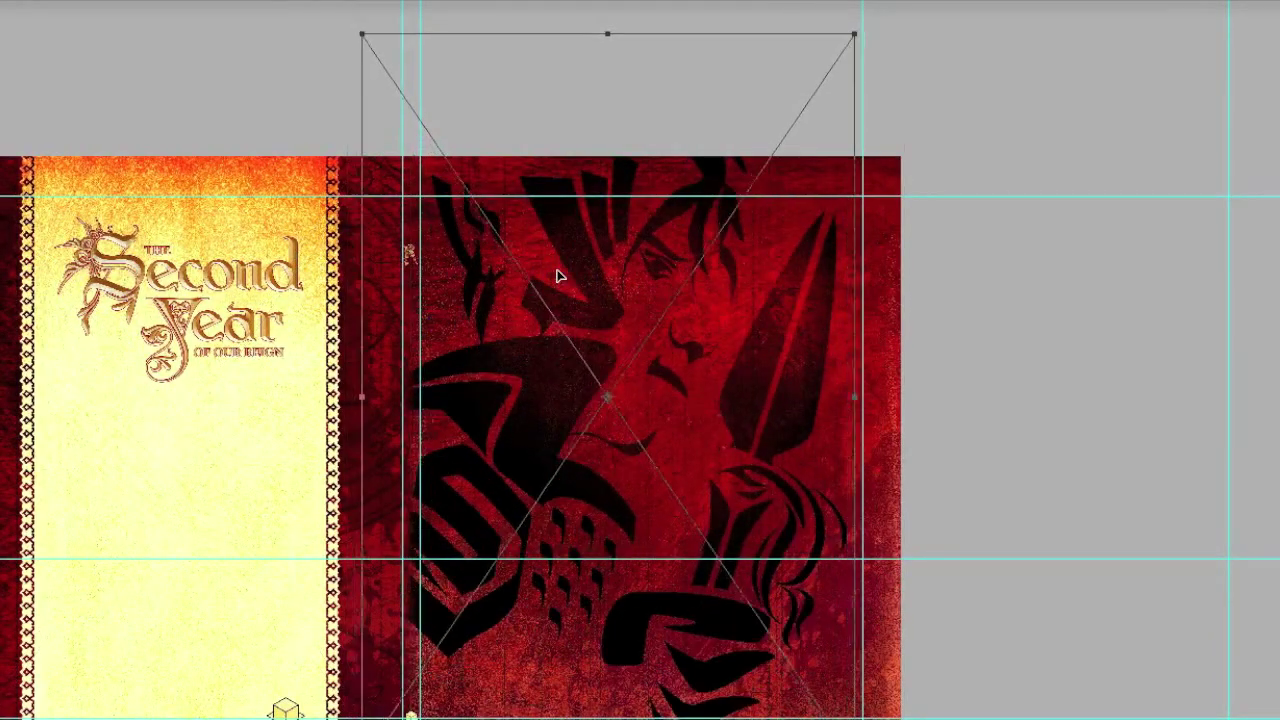
key("Return")
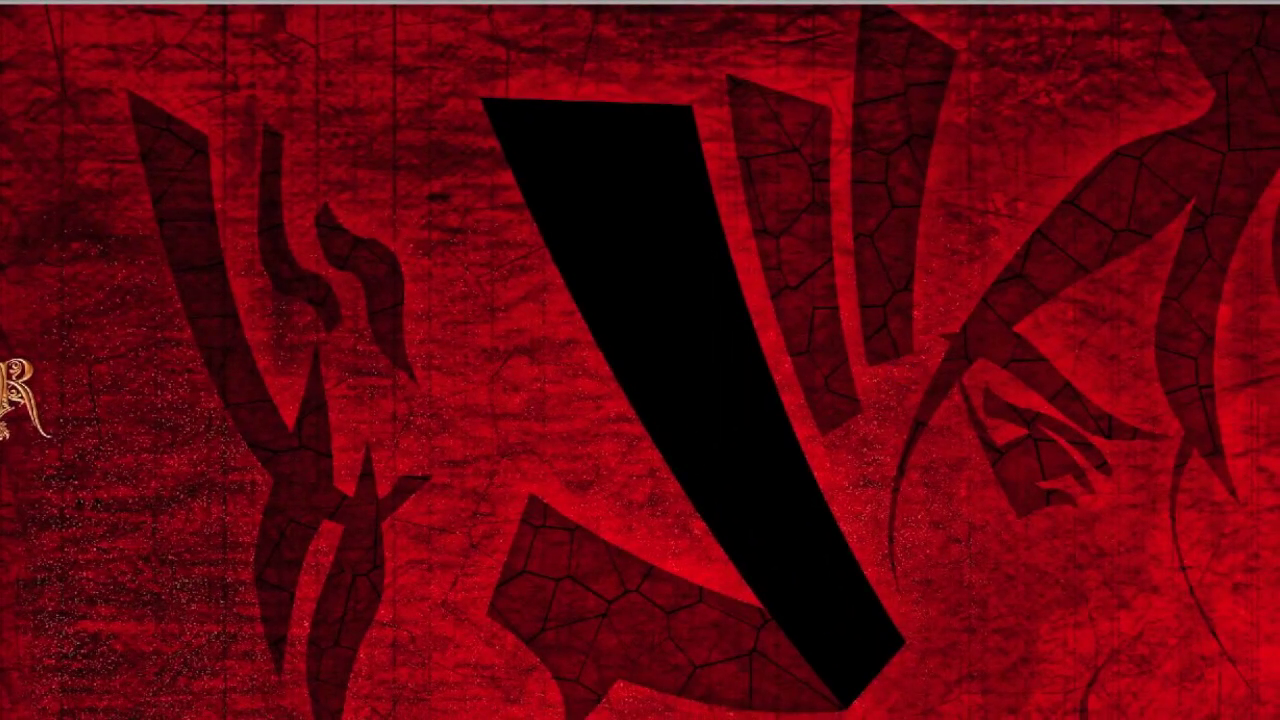
- Paste and confirm the black shape, then select and copy the next shape from the line art
key("ctrl+v")
key("Return")
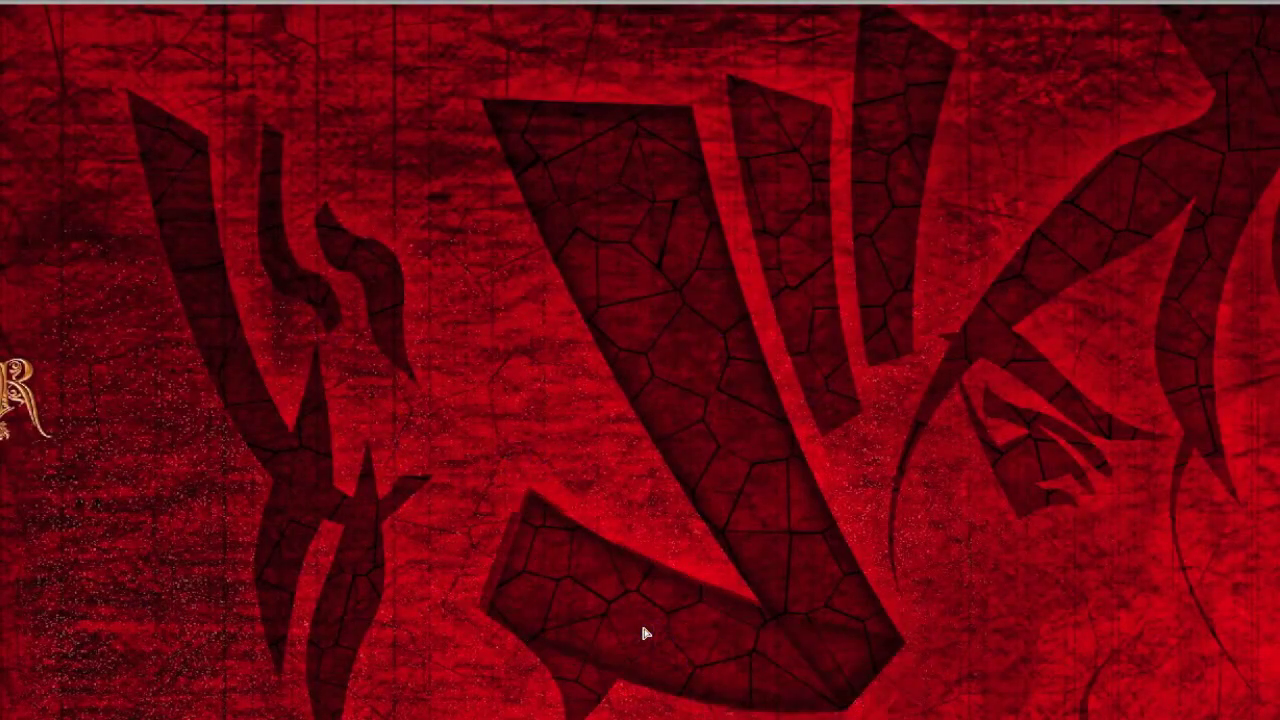
key("super+Tab")
key("super+Tab")
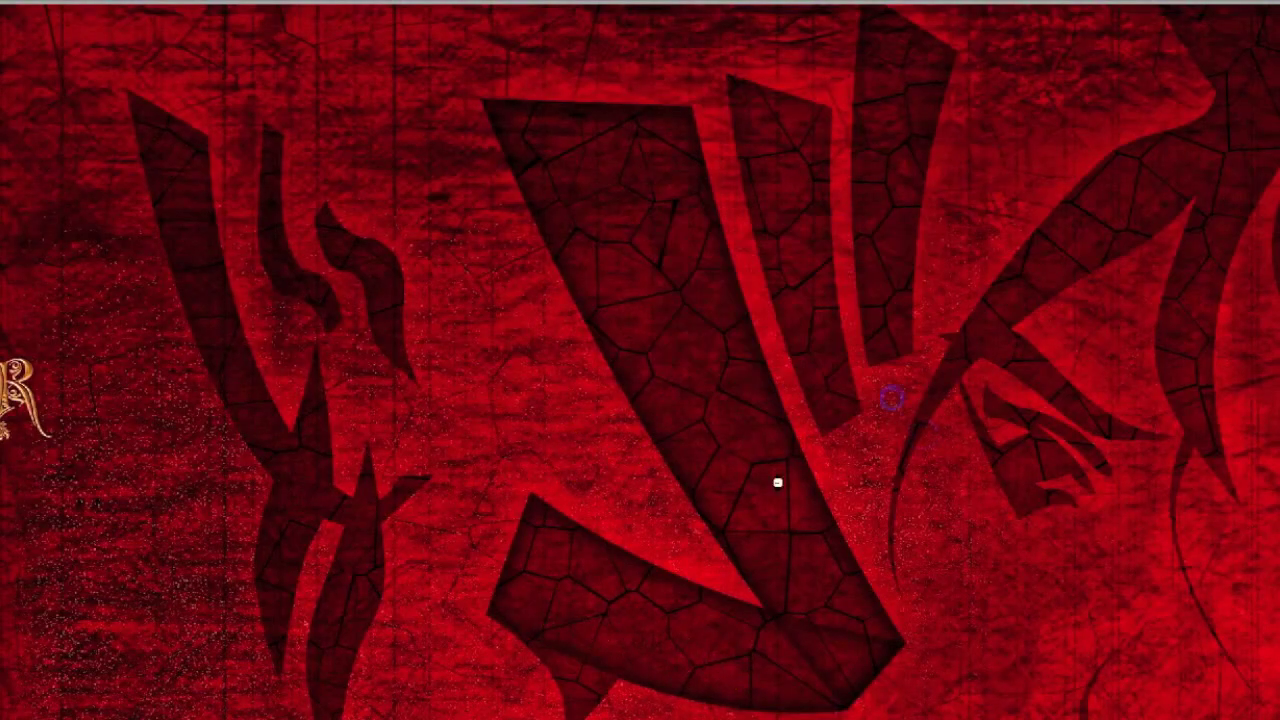
left_click_drag(490, 595, 608, 508)
key("super+Tab")
key("super+Tab")
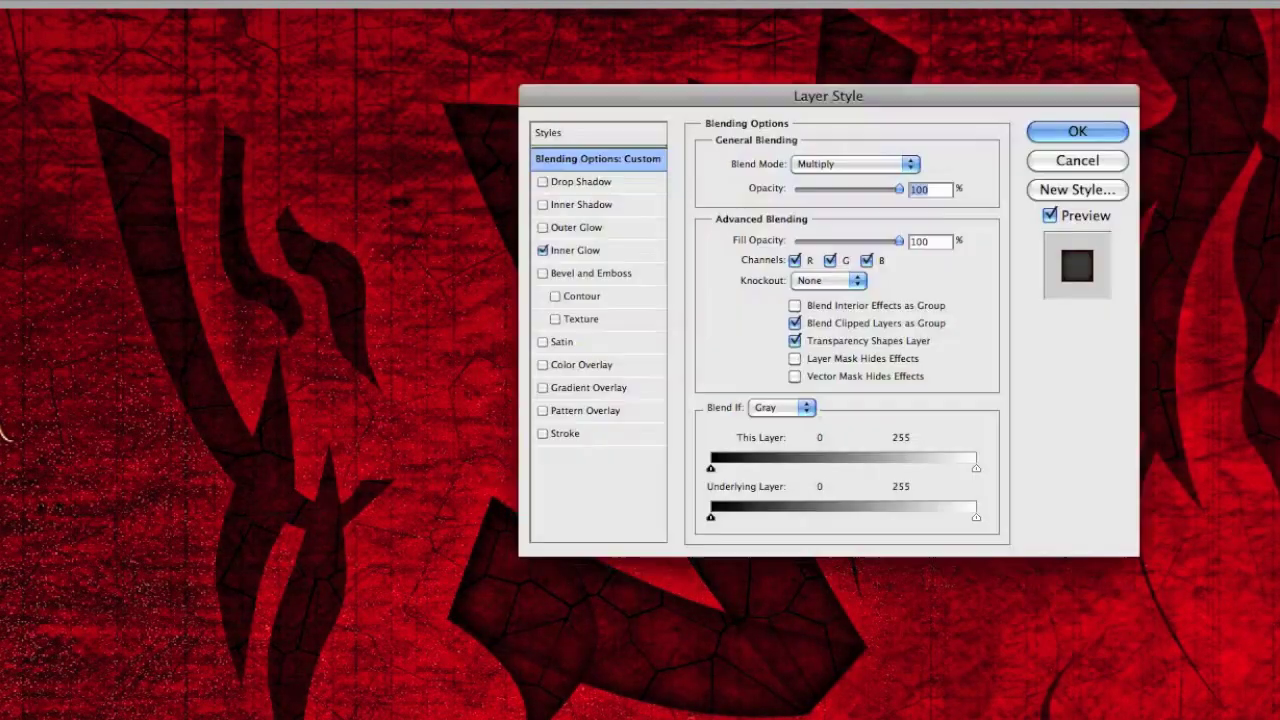
- Add a dark Multiply Inner Glow layer style to the shapes
left_click(570, 251)
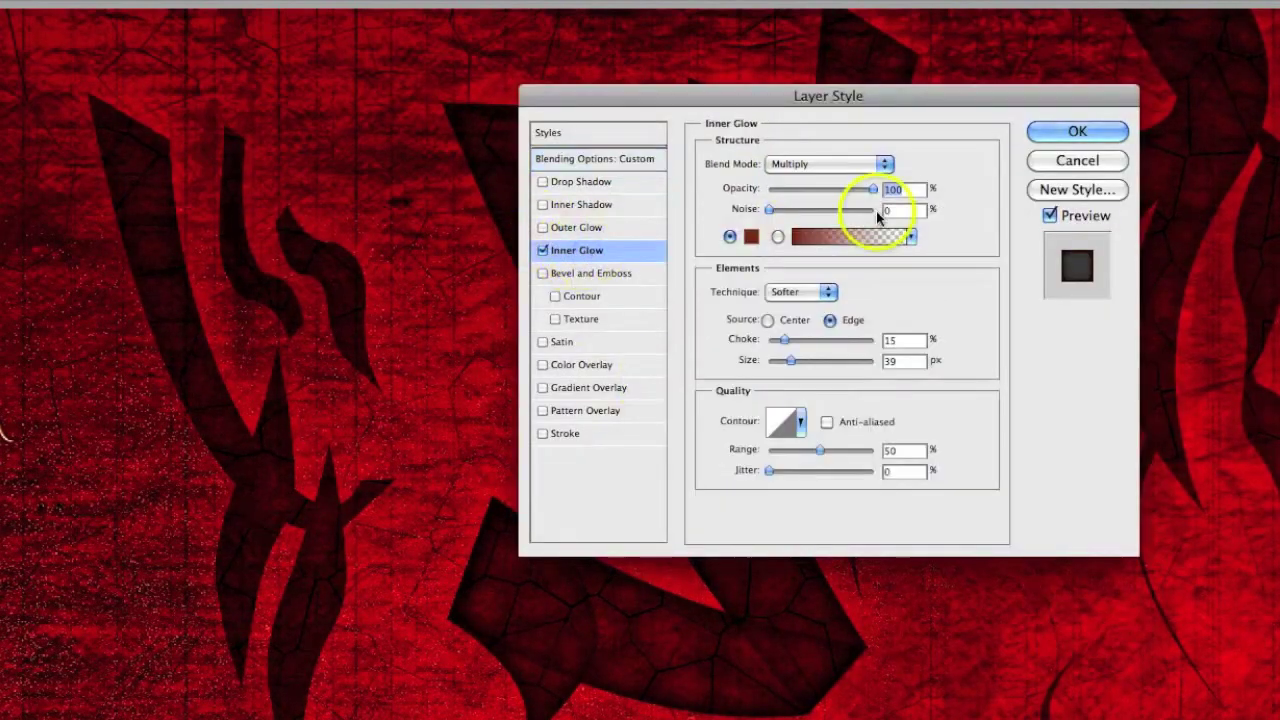
left_click_drag(952, 123, 1166, 194)
key("Return")
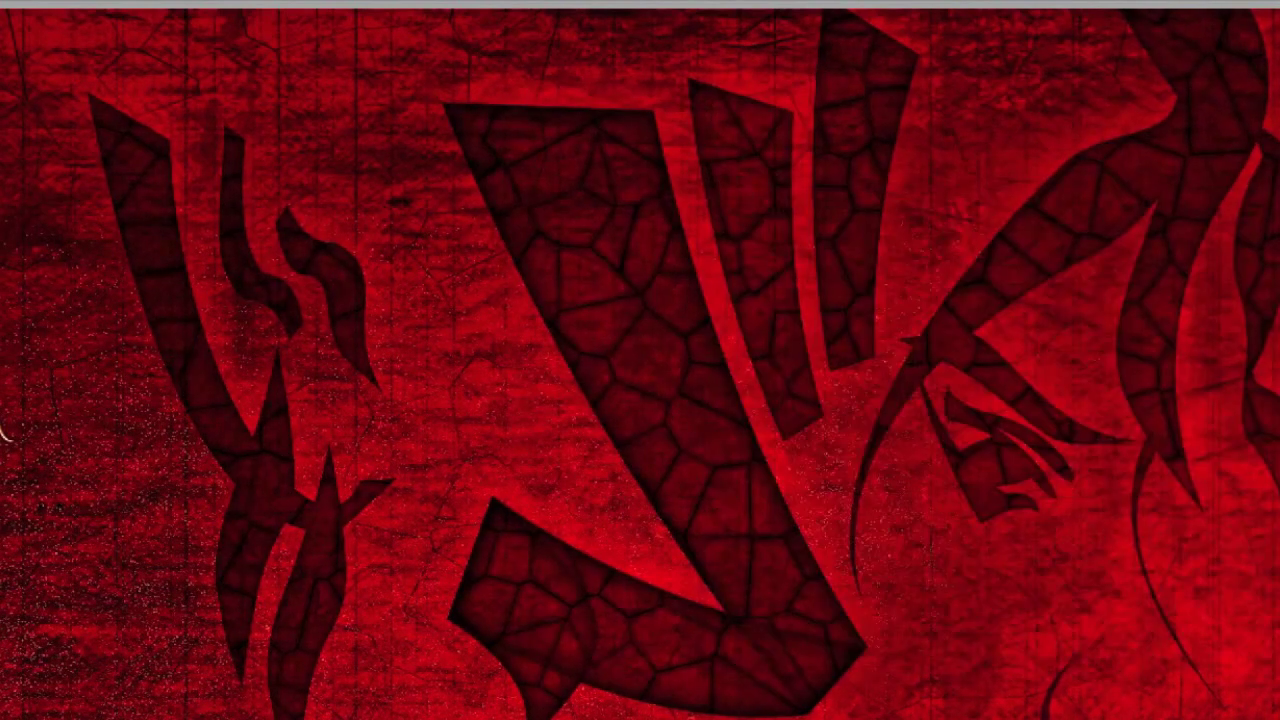
key("super+Tab")
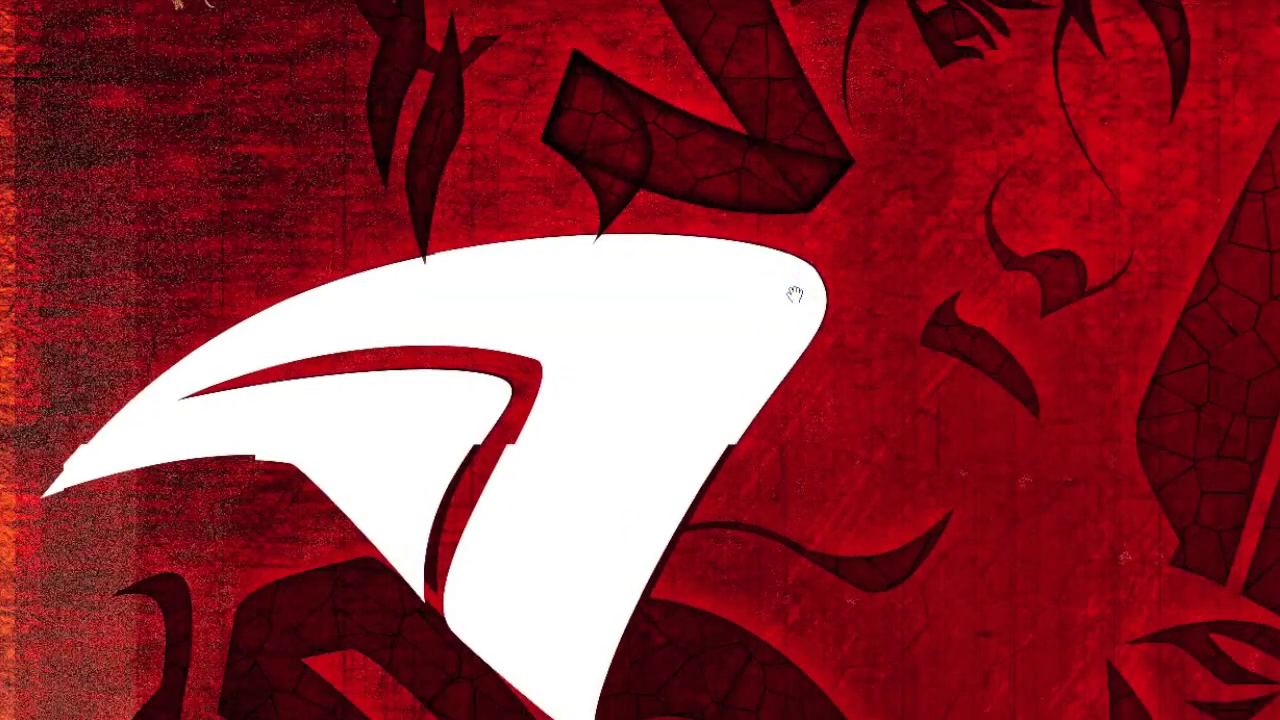
- Fill the white fin shape with the cracked dark texture
left_click(560, 589)
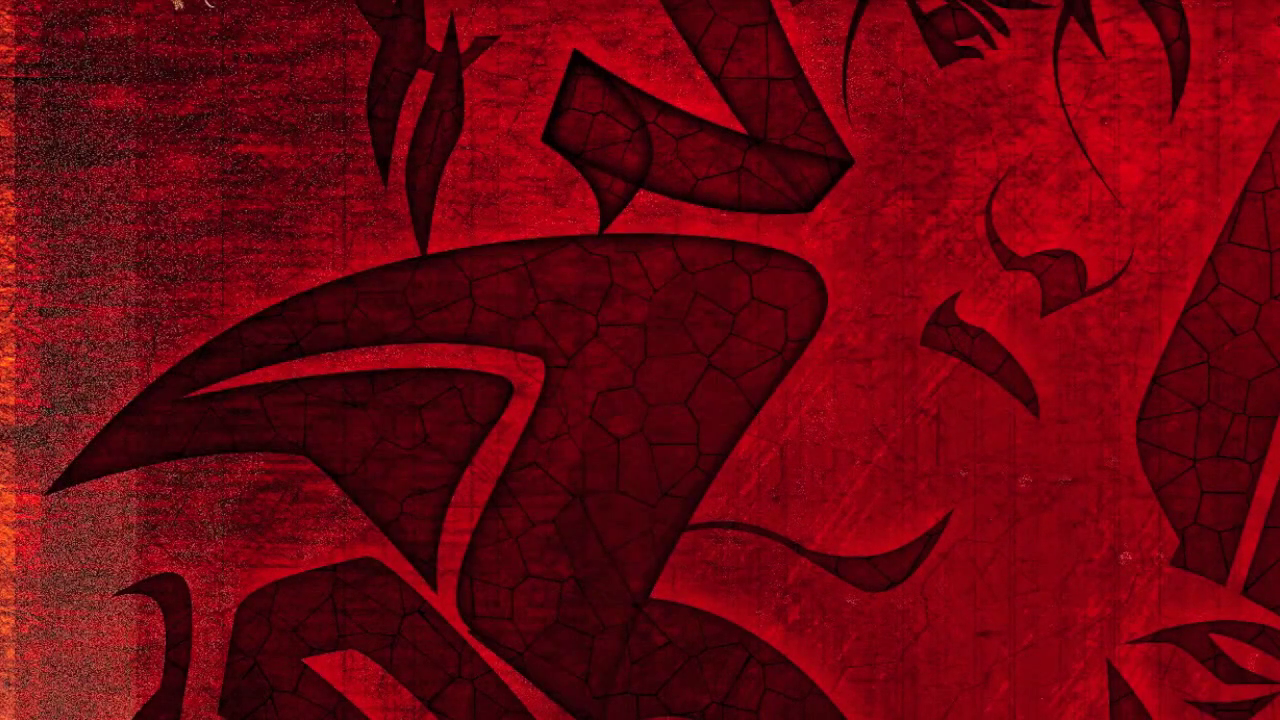
left_click(903, 680)
left_click(594, 303)
left_click(250, 605)
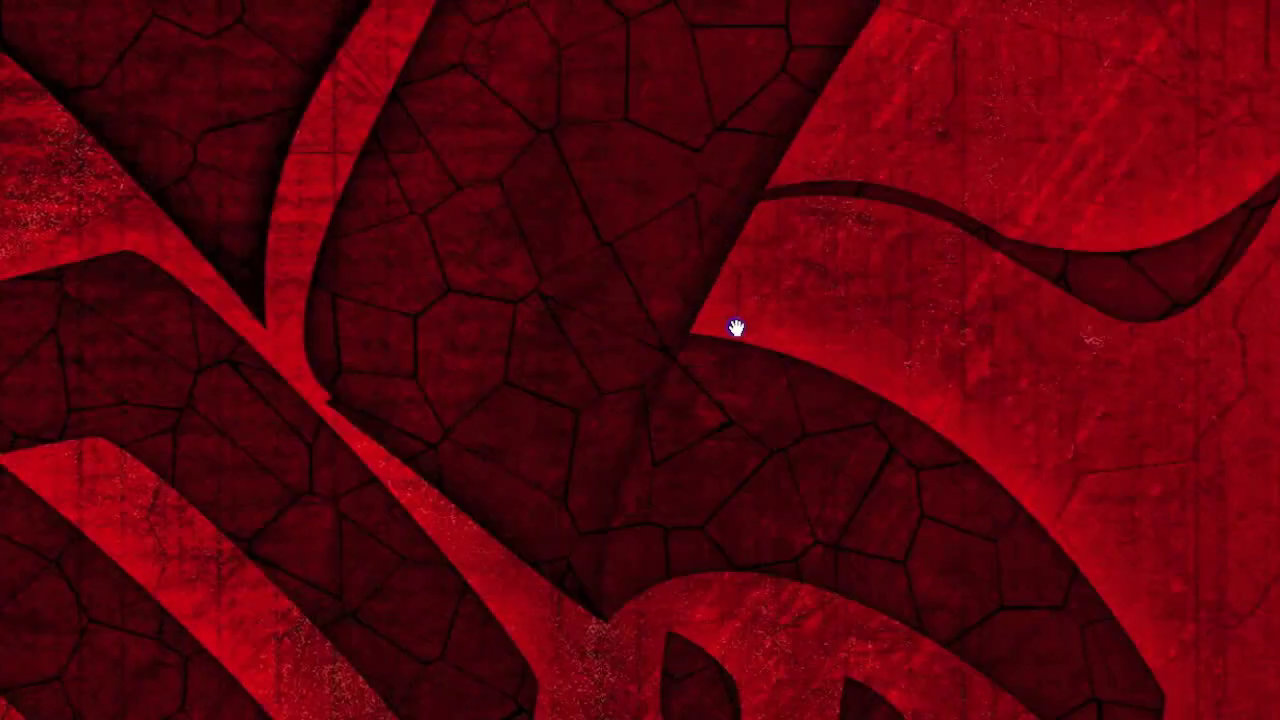
- Begin tracing the shield band with the Polygonal Lasso Tool
left_click(672, 668)
left_click(773, 539)
left_click(663, 663)
left_click(628, 685)
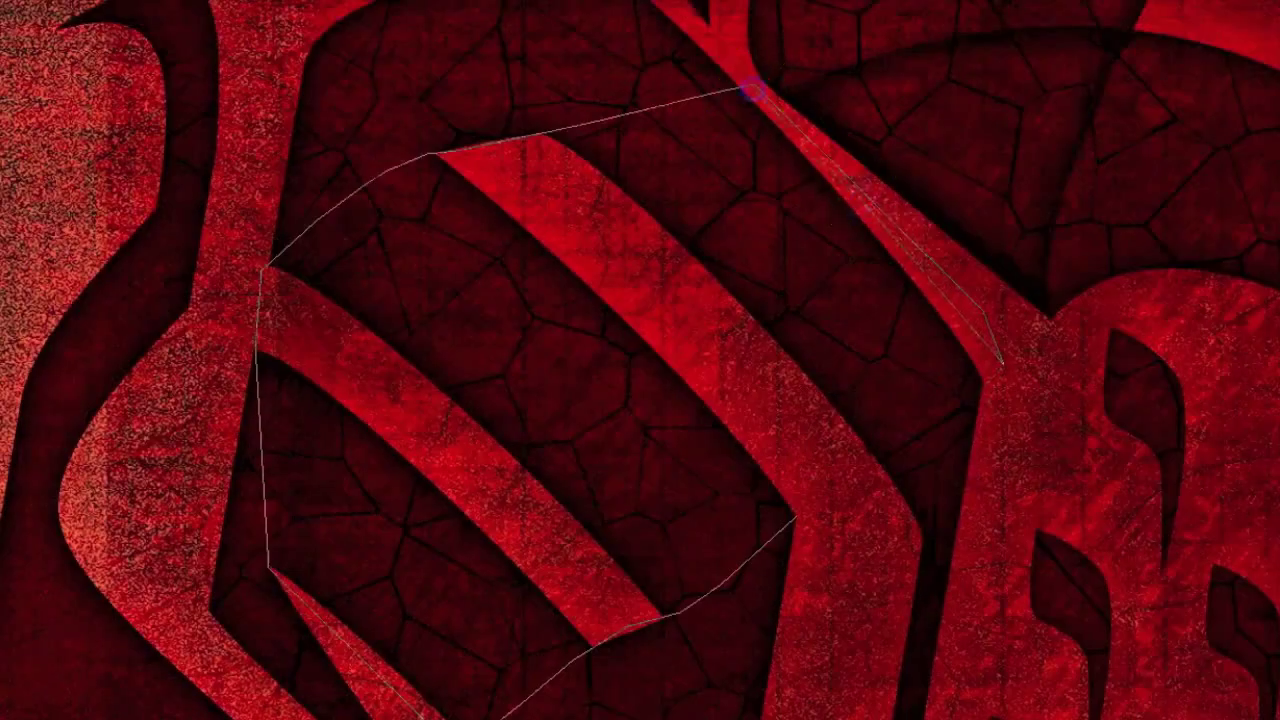
- Close the shield selection and outline the shield's dark band with the Polygonal Lasso
double_click(806, 443)
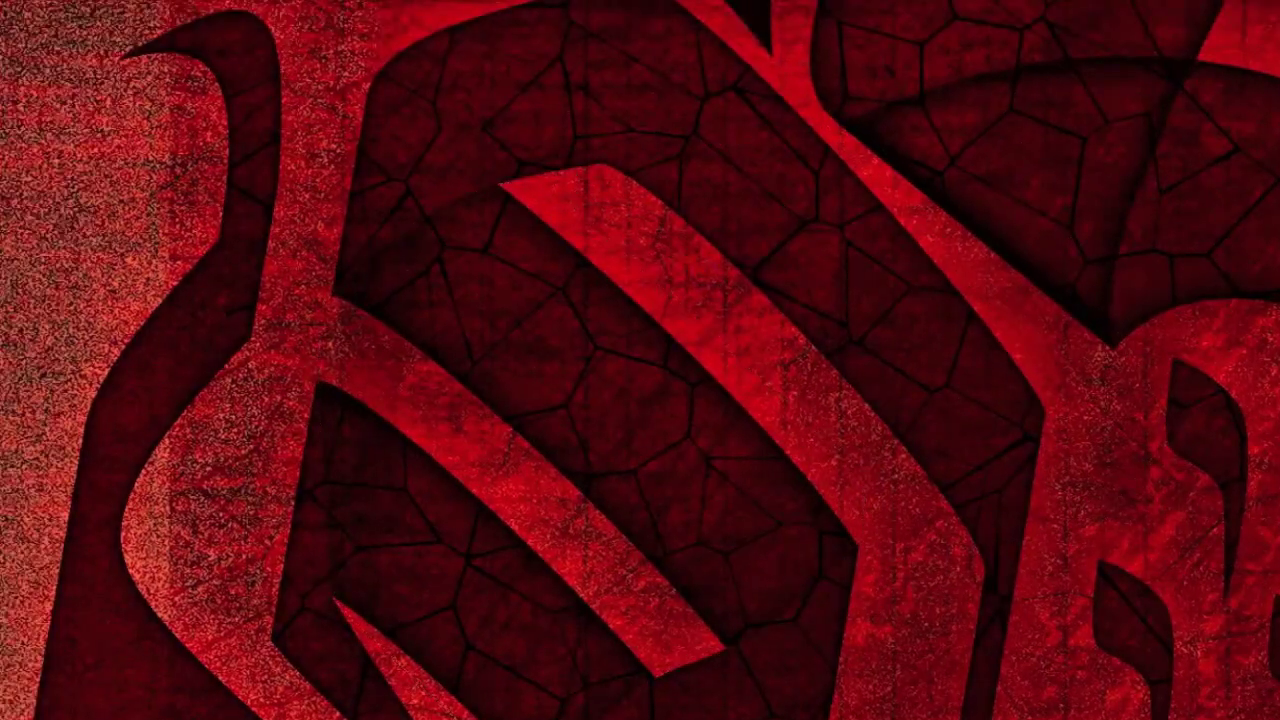
left_click_drag(730, 576, 728, 500)
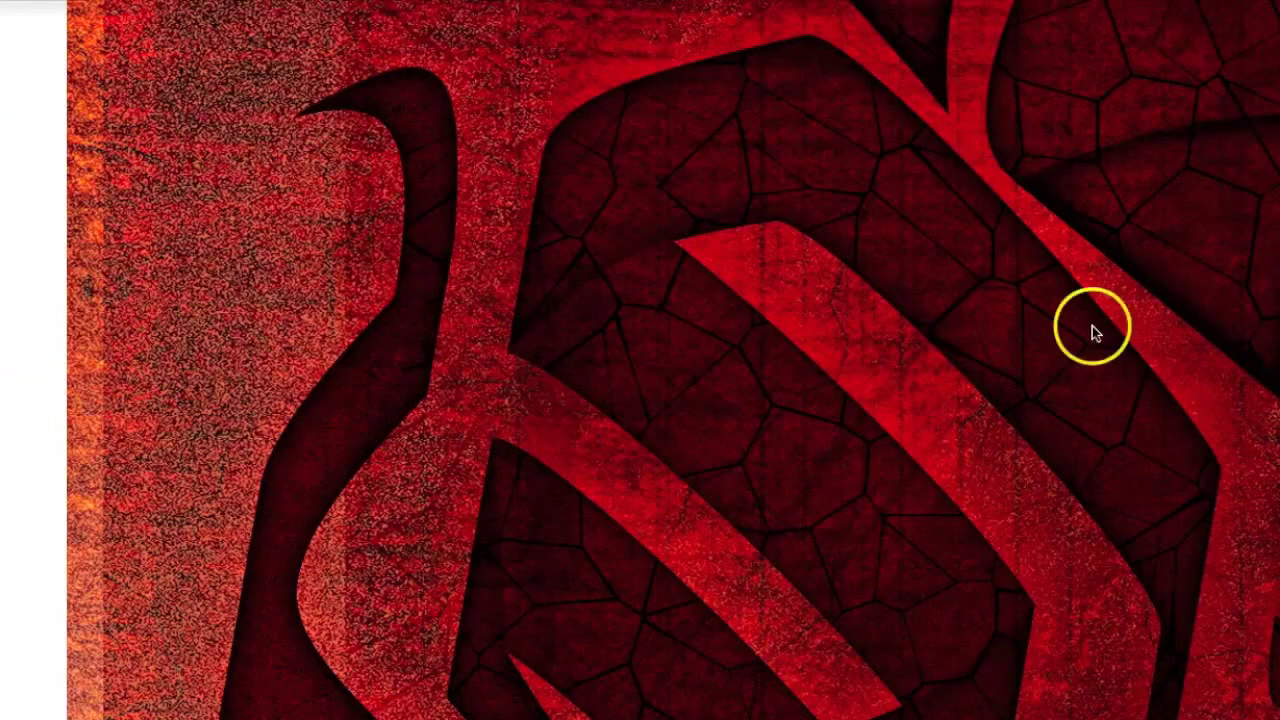
left_click(543, 157)
left_click(1057, 543)
left_click(1043, 614)
left_click(857, 686)
left_click(500, 357)
left_click(448, 214)
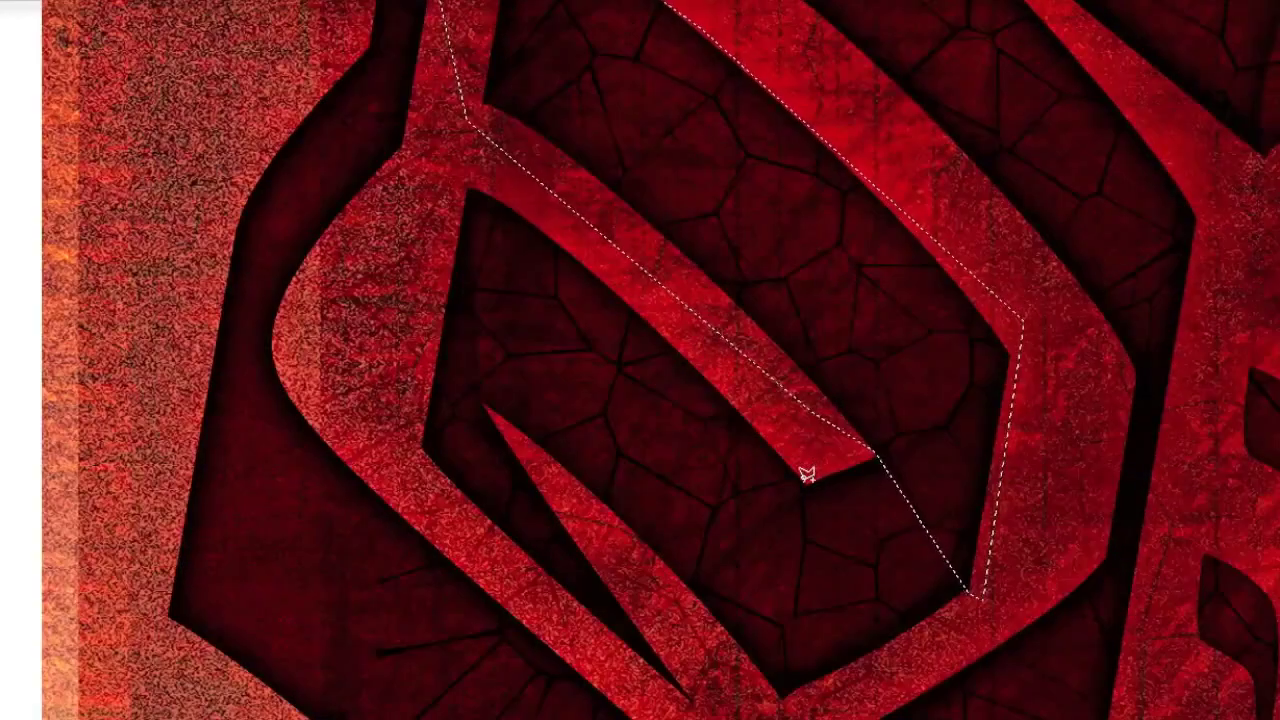
left_click(543, 309)
left_click(780, 534)
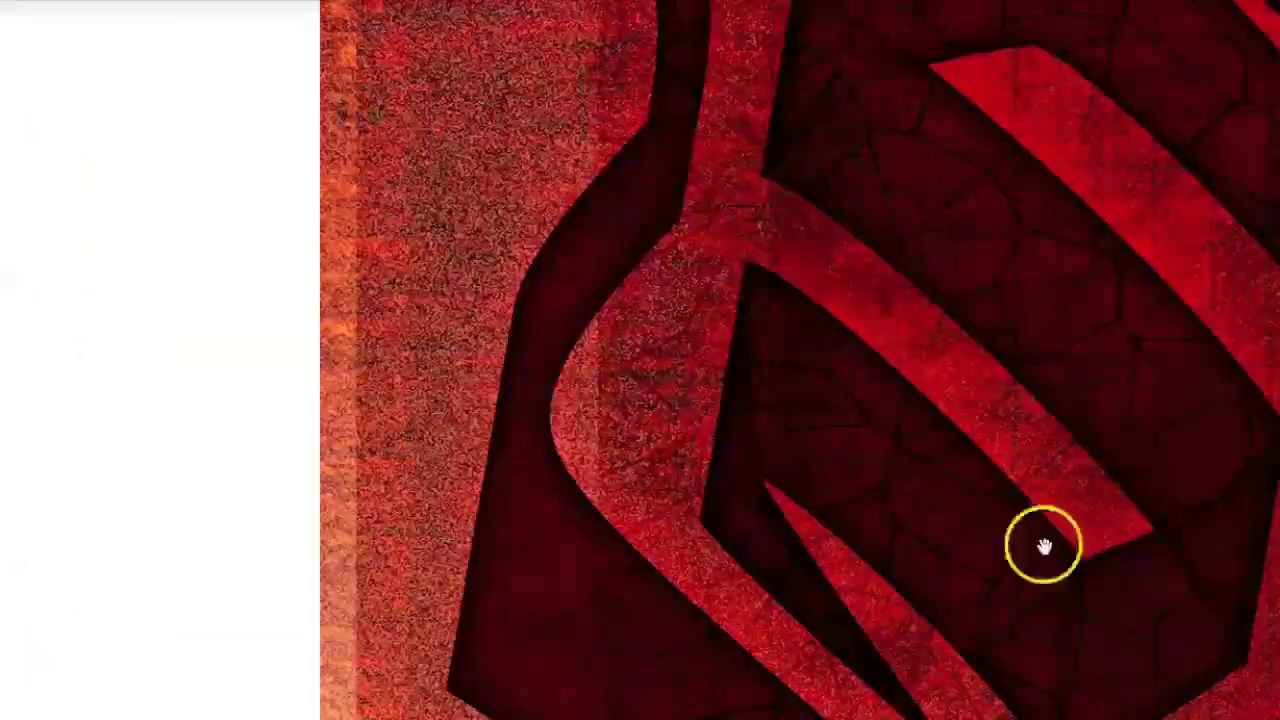
- Compare the cover's face area against the original vector line art
left_click_drag(1043, 543, 962, 418)
key("super+Tab")
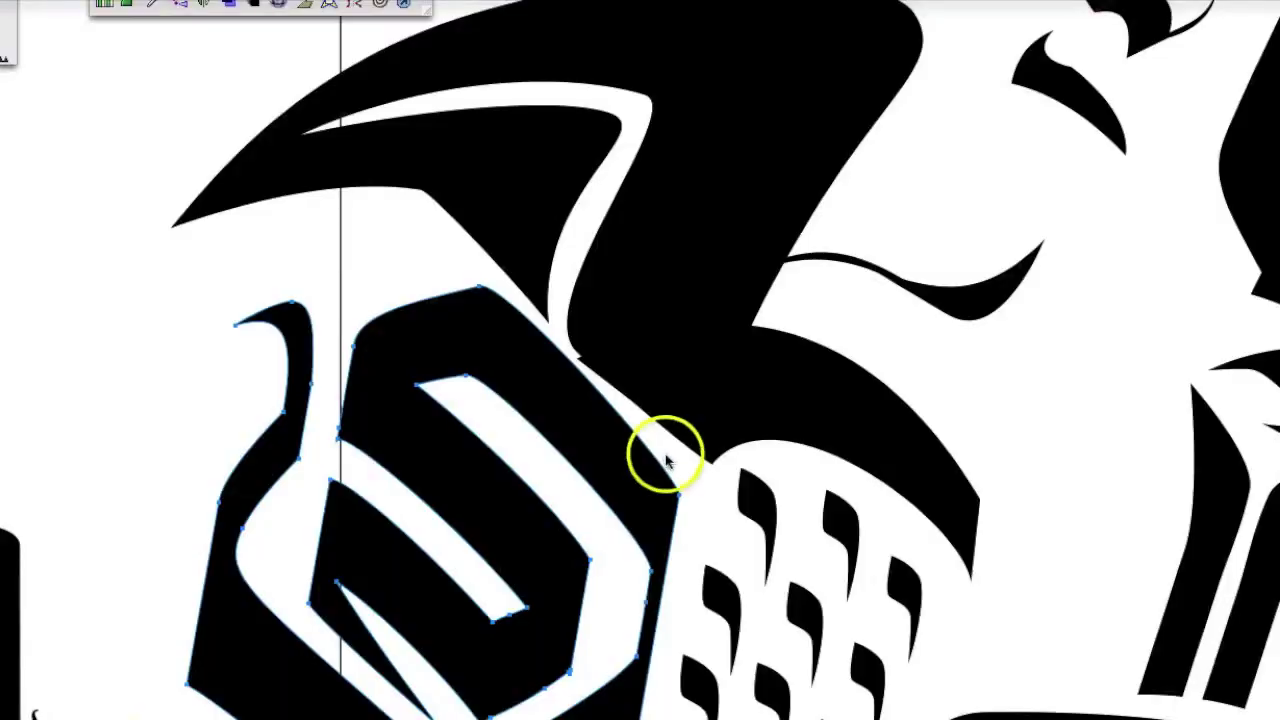
key("super+Tab")
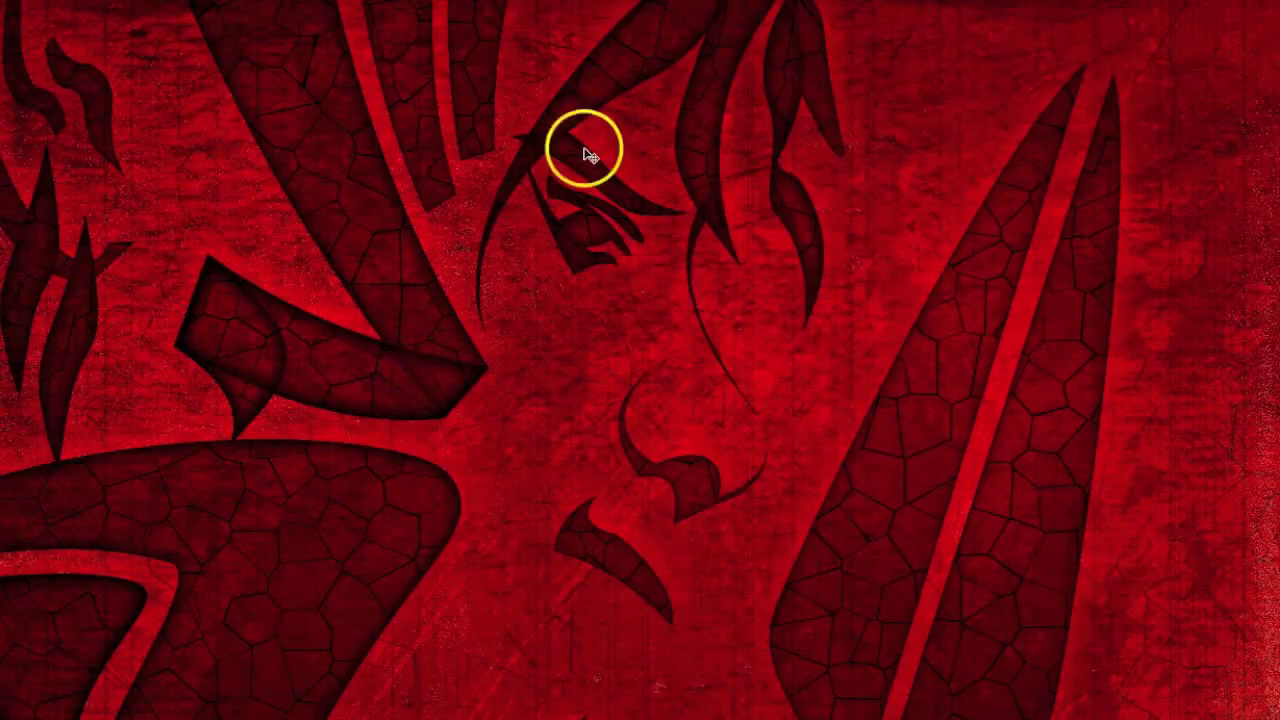
key("super+Tab")
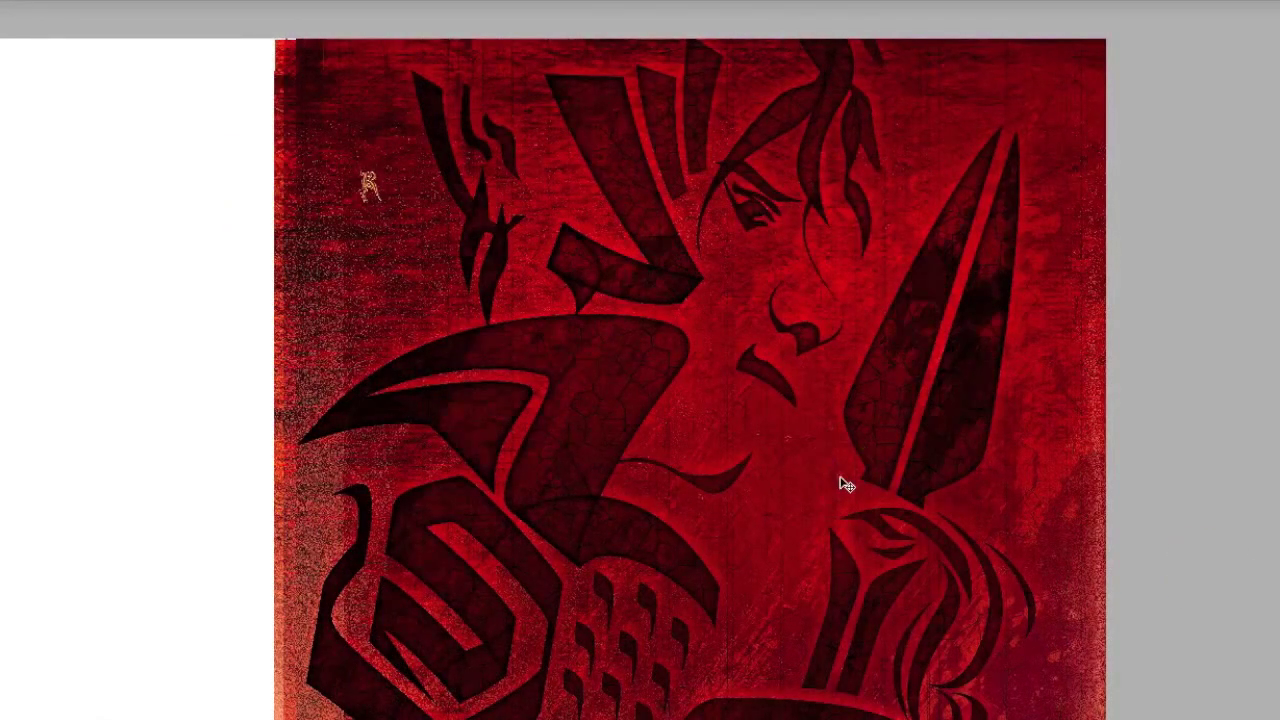
right_click(945, 596)
left_click(876, 658)
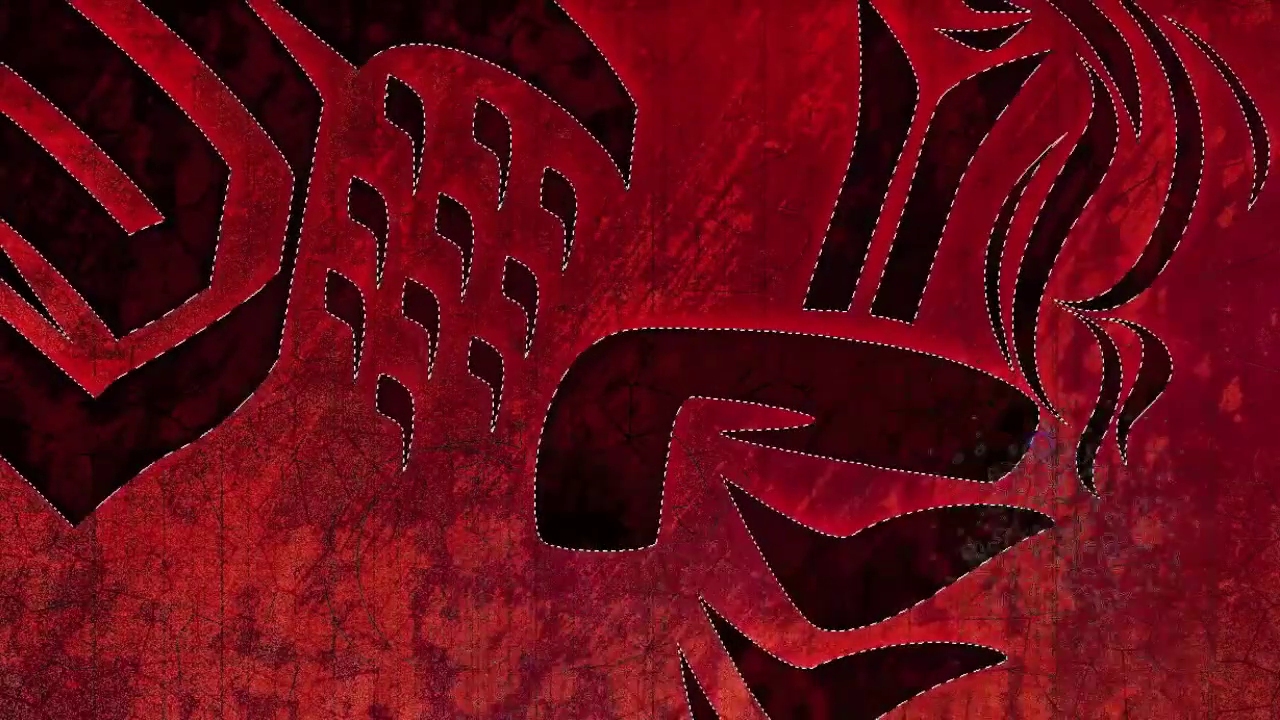
key("ctrl+d")
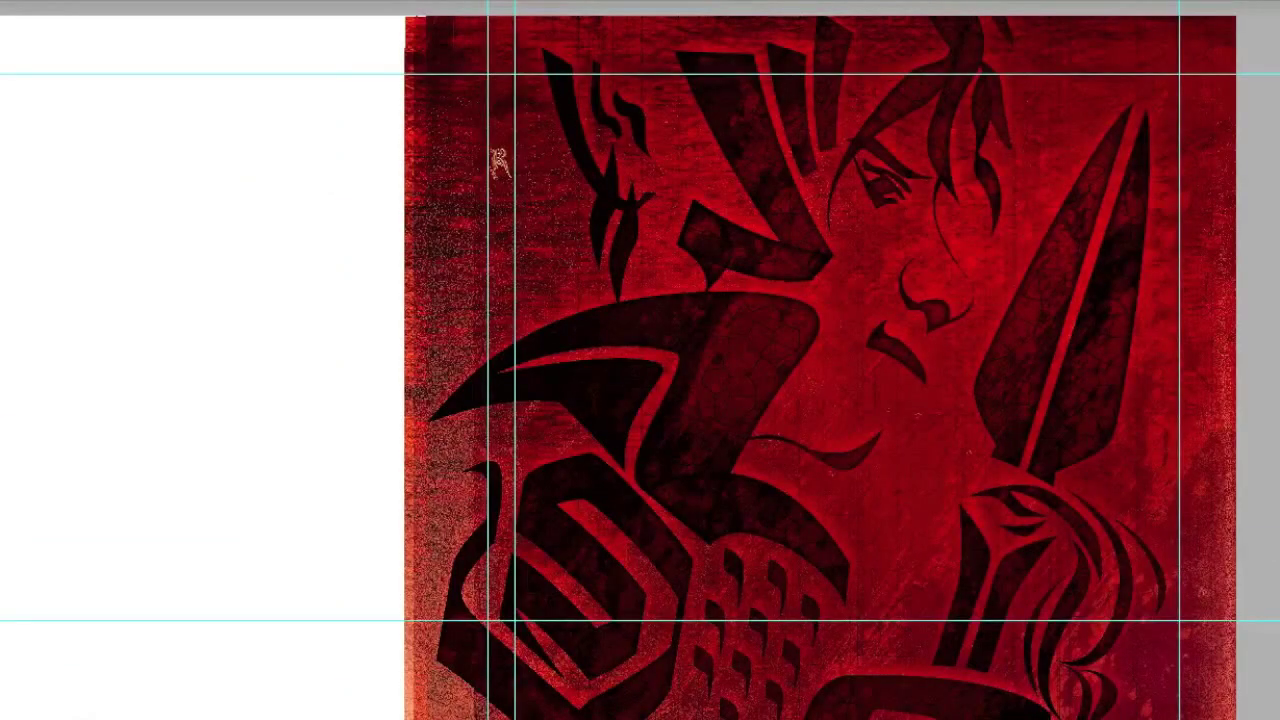
- Show the mandala layer and paint its mask with a soft brush over the helmet and eye
left_click(791, 300)
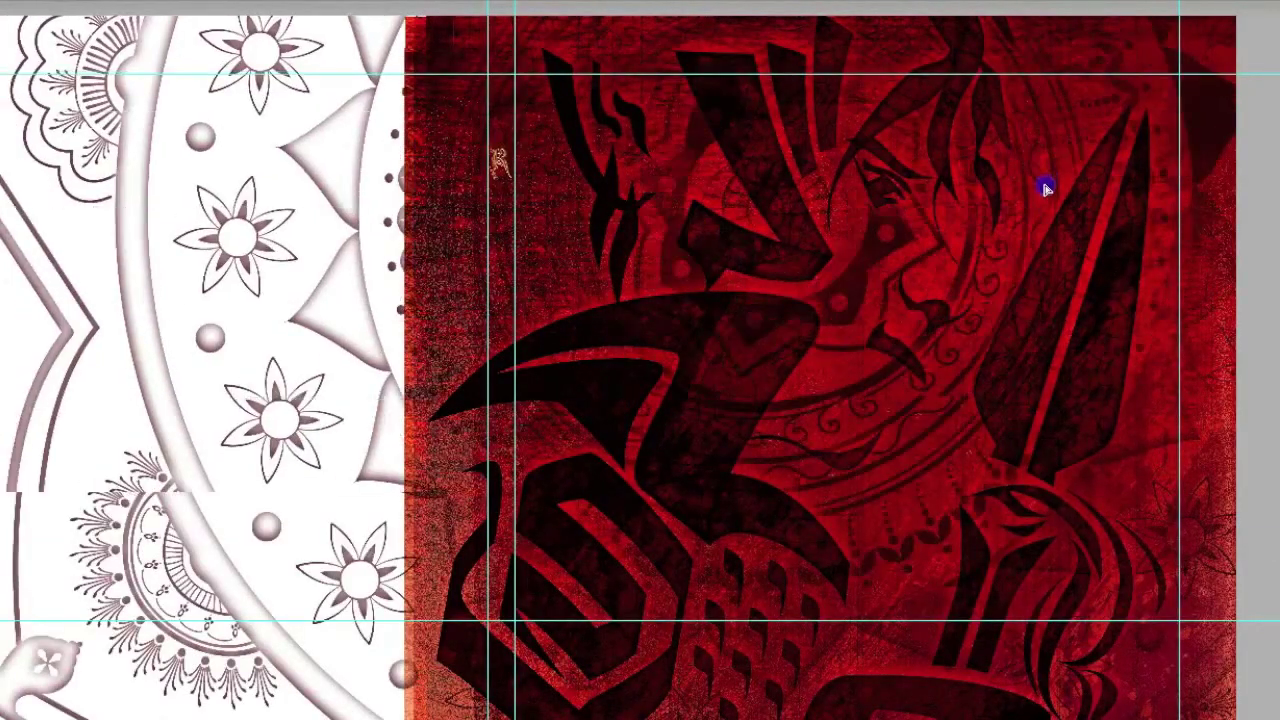
left_click(1045, 188)
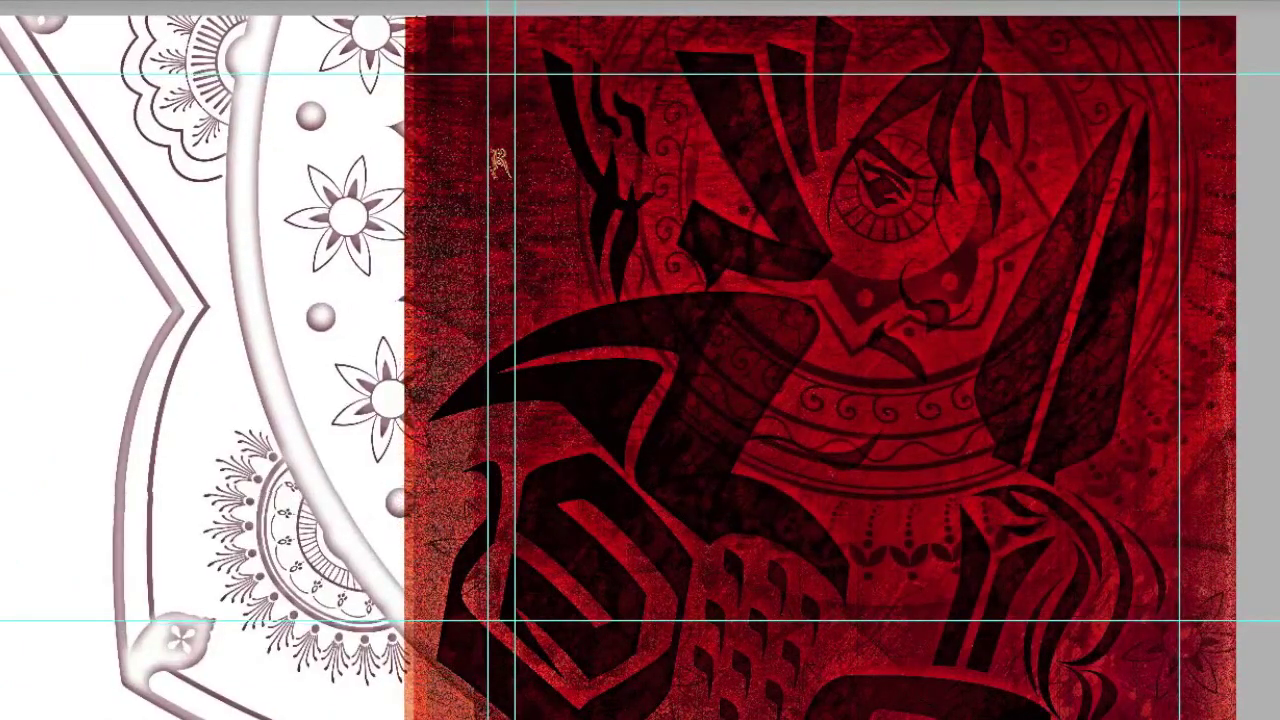
right_click(910, 232)
left_click(905, 195)
right_click(888, 190)
left_click(965, 298)
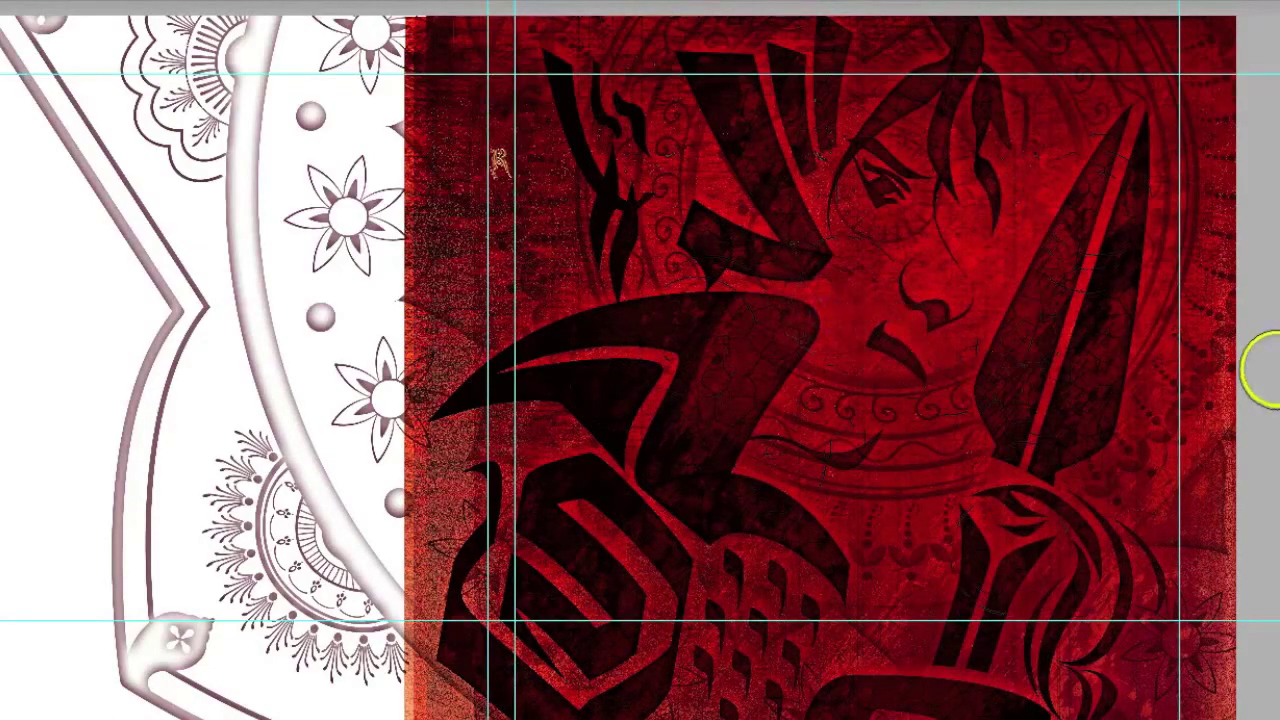
left_click_drag(850, 405, 897, 215)
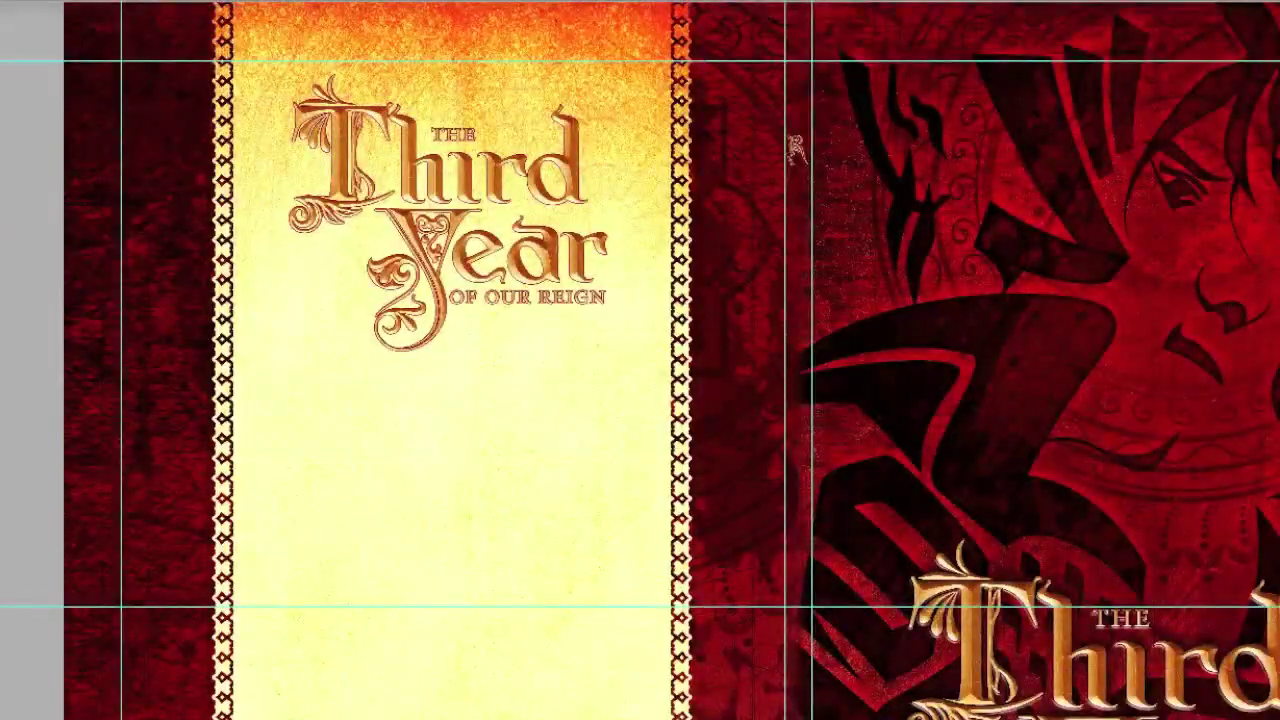
left_click_drag(1107, 461, 802, 498)
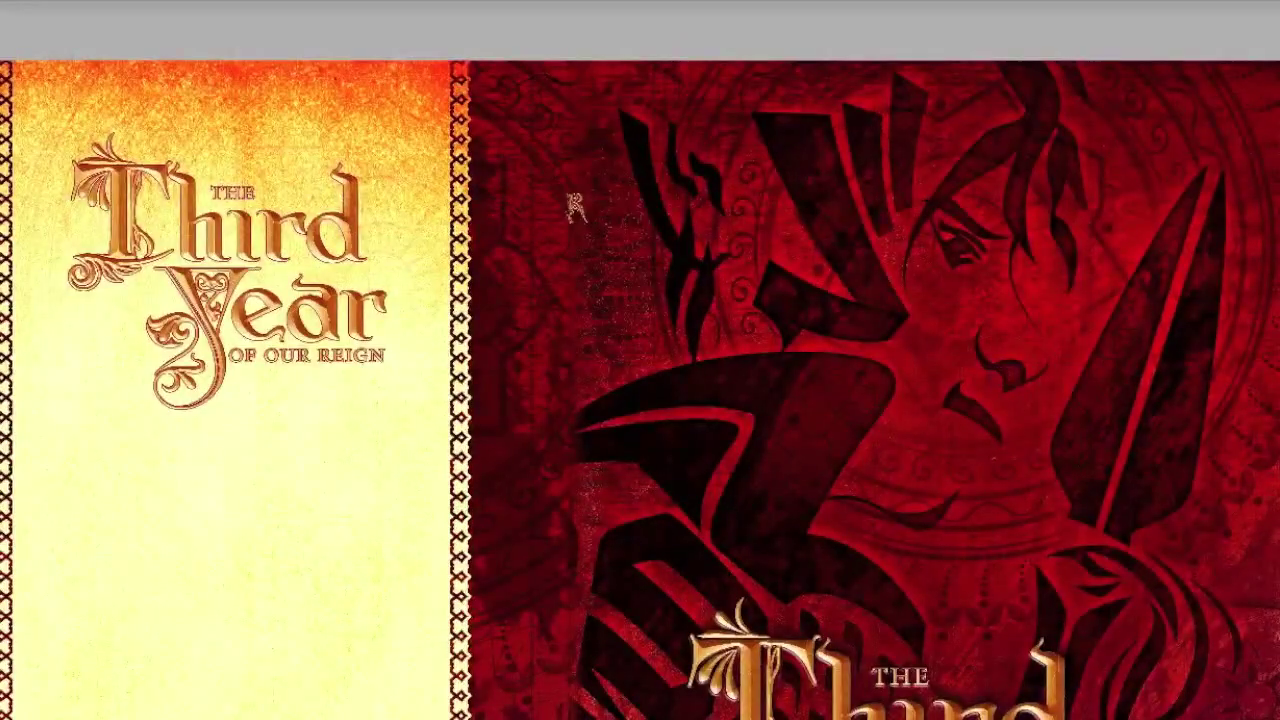
left_click_drag(575, 207, 495, 82)
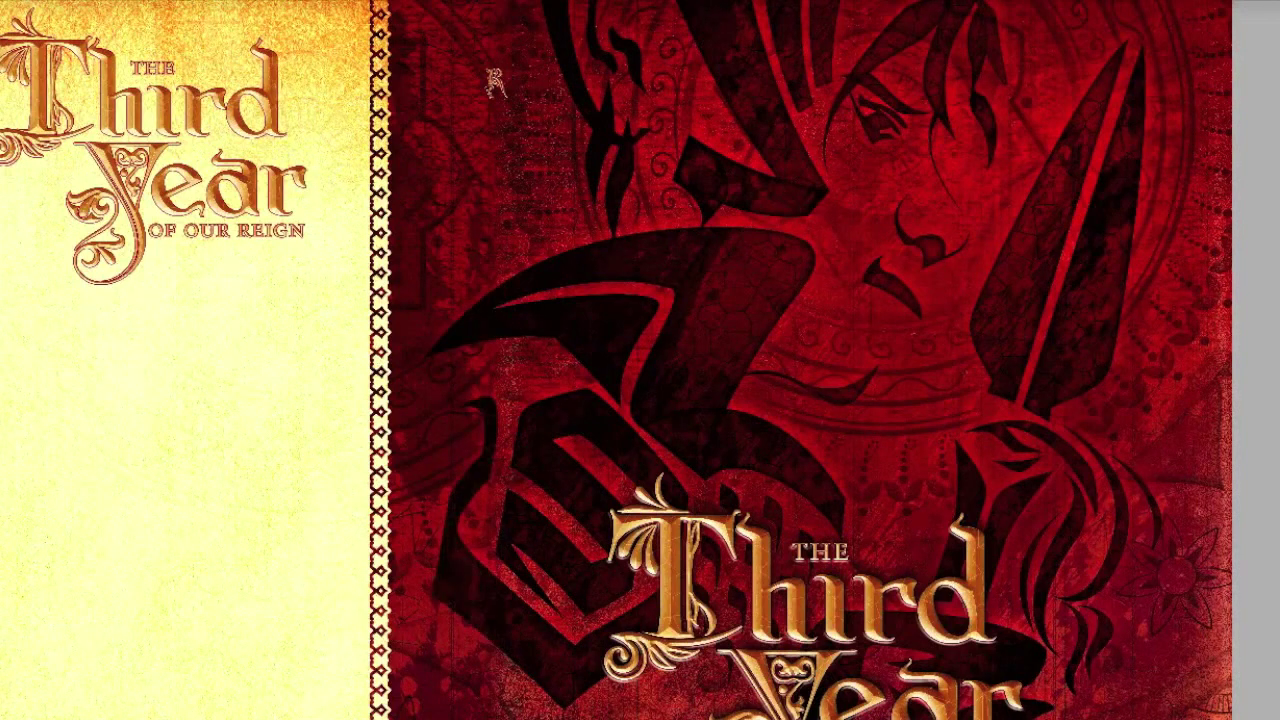
mouse_move(493, 83)
left_mouse_down()
mouse_move(469, 3)
mouse_move(440, 0)
left_mouse_up()
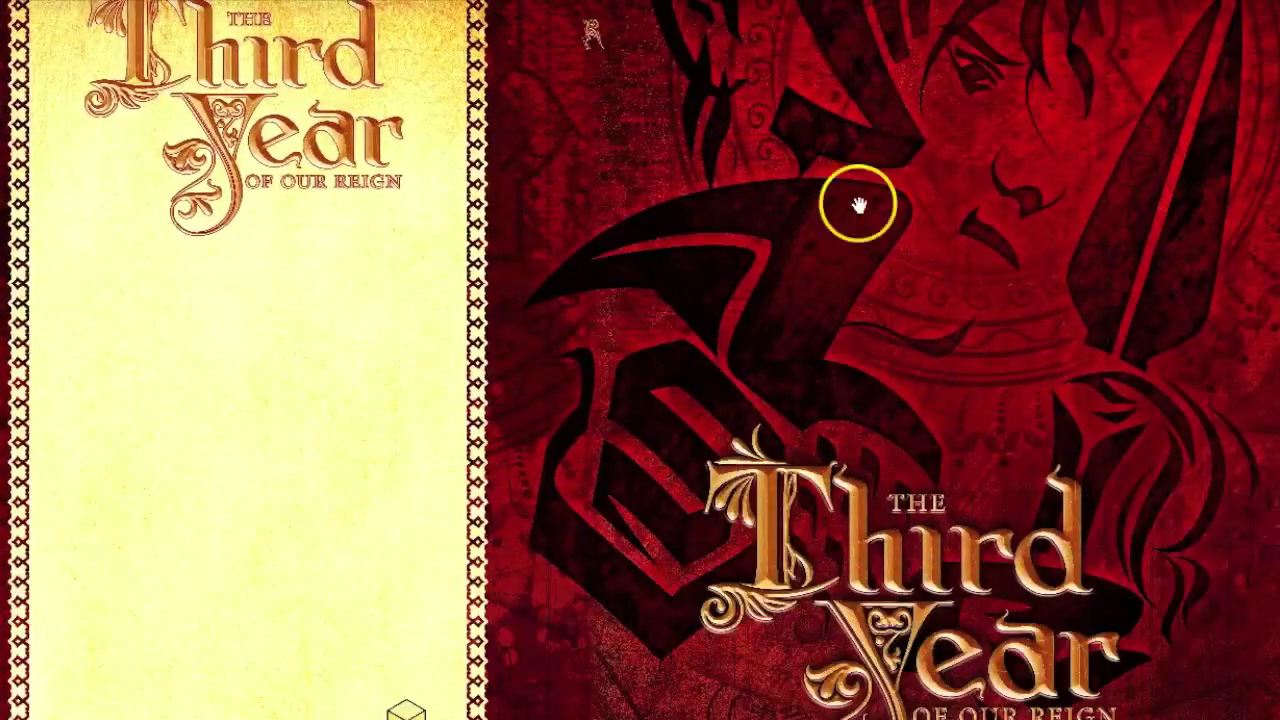
left_click_drag(858, 205, 893, 350)
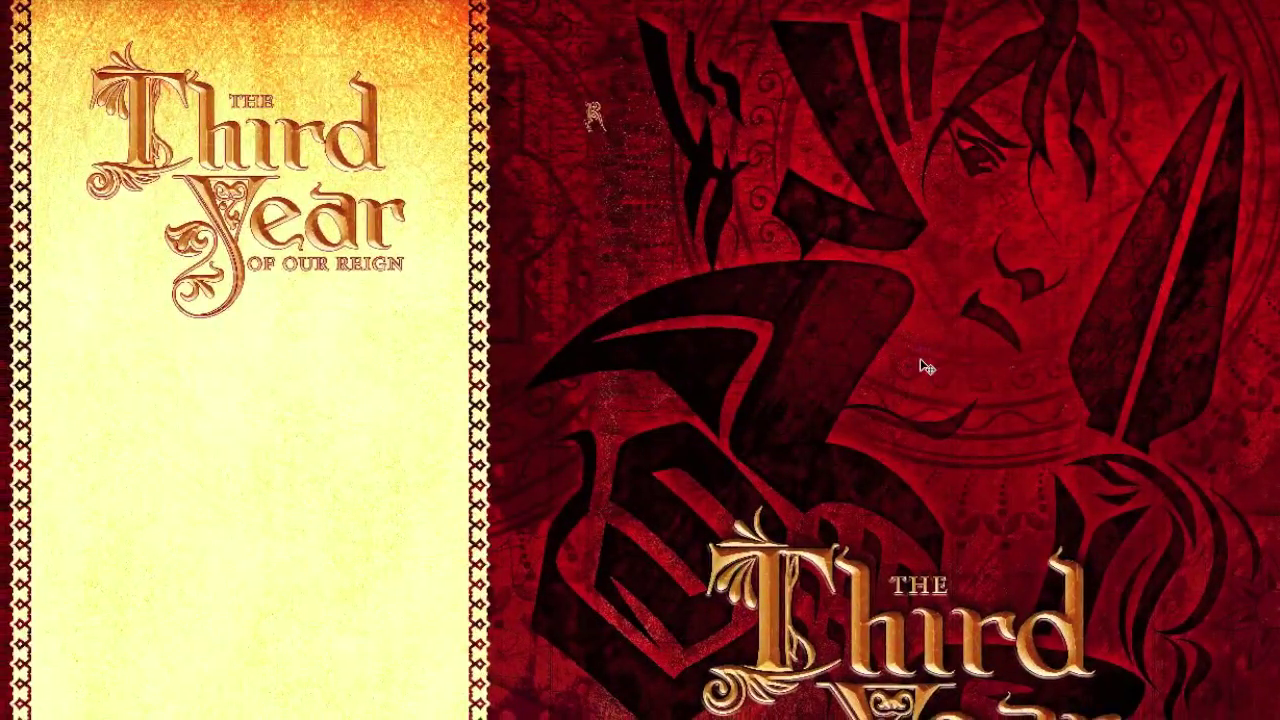
scroll(651, 420, "down", 1)
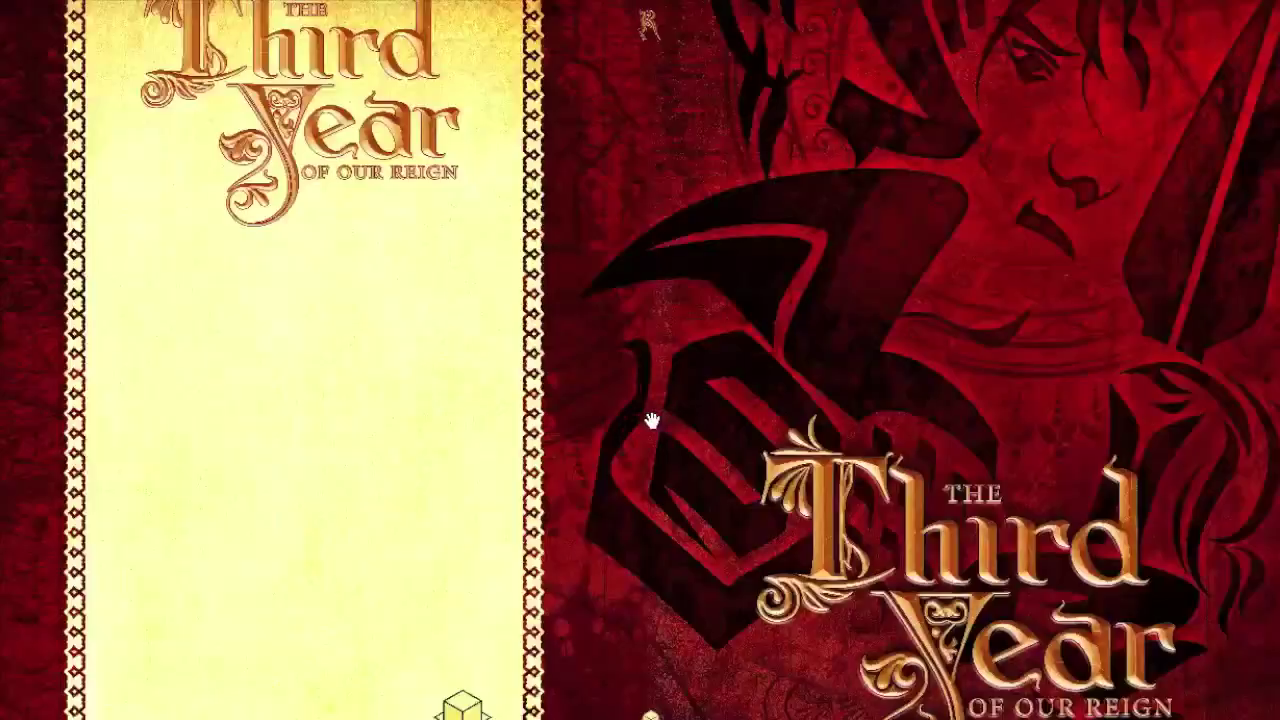